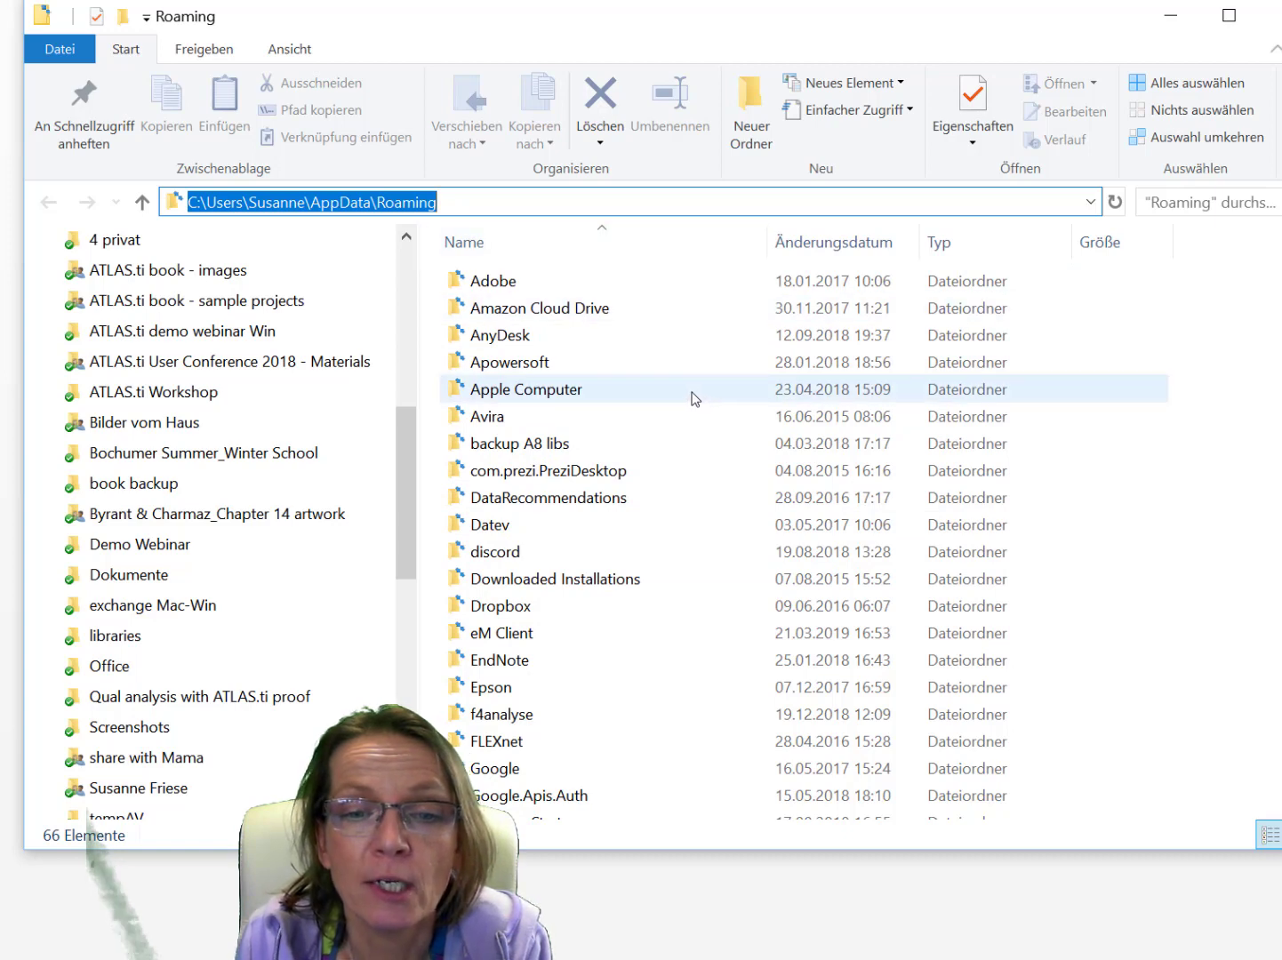
- Browse from the Roaming folder through Scientific Software and ATLASti.8 to the Libraries folder
scroll(687, 389, down, 10)
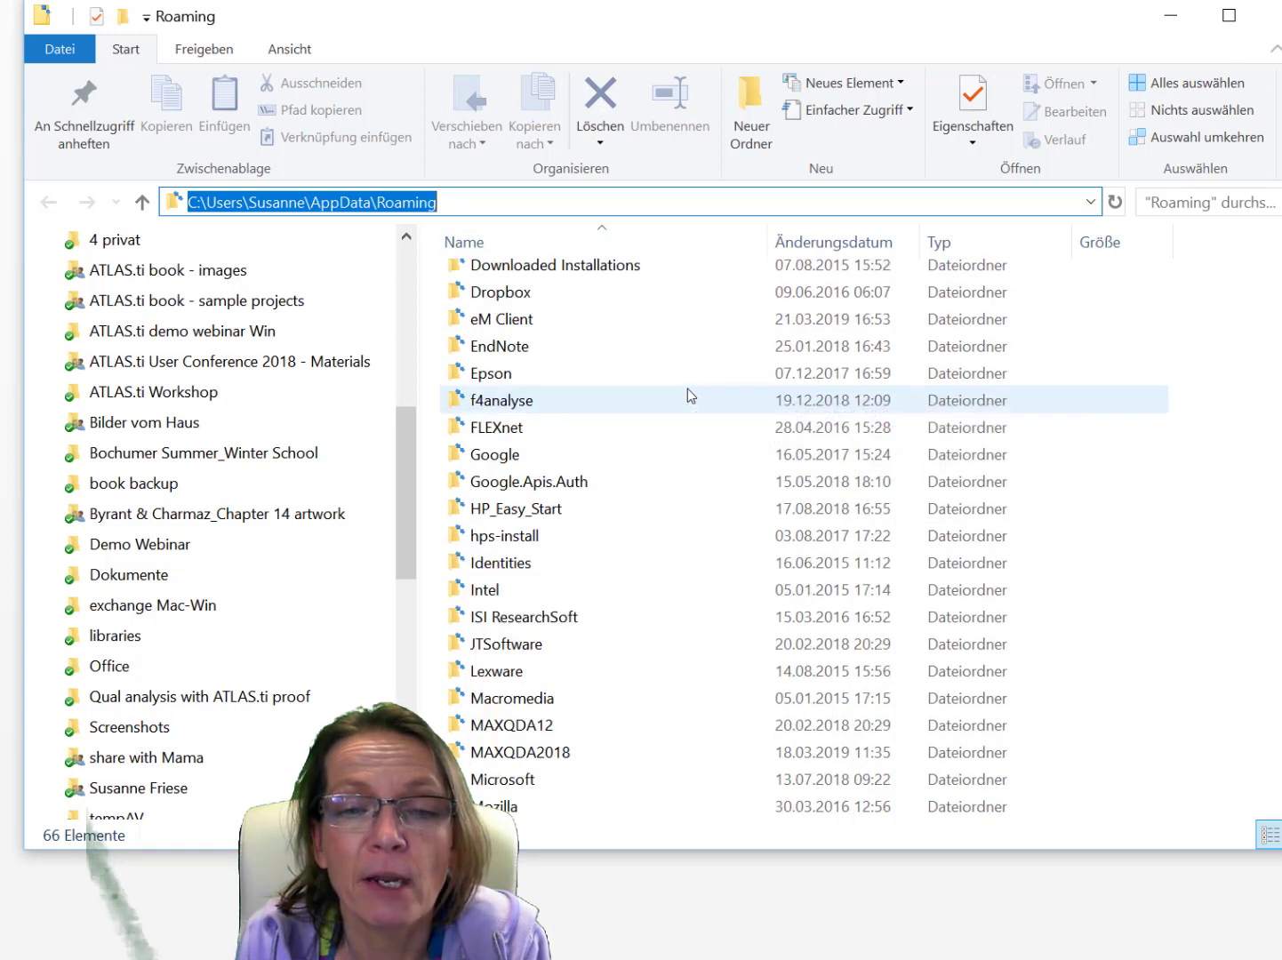
scroll(687, 388, down, 5)
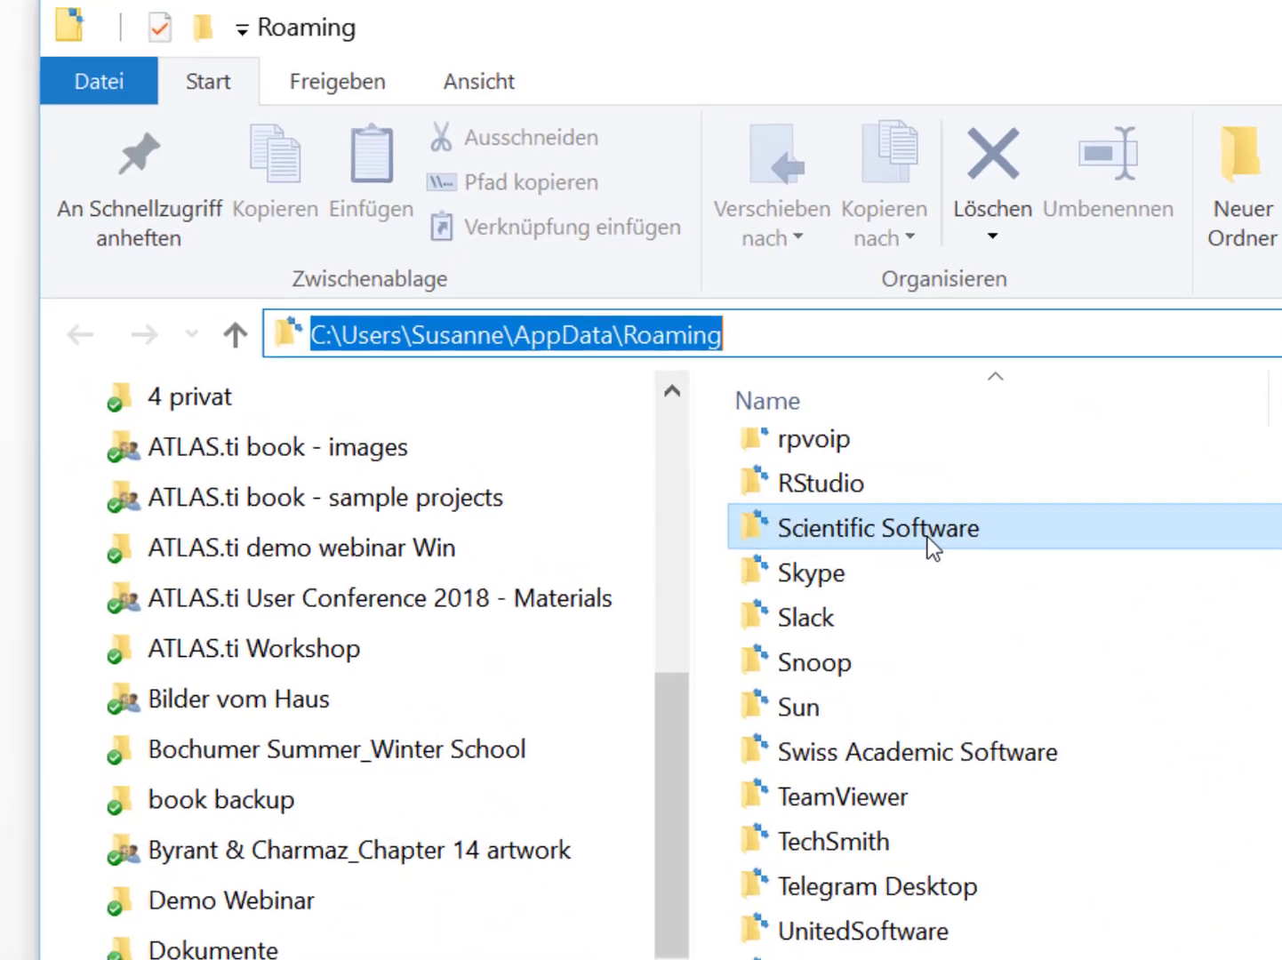
click(573, 331)
double_click(949, 549)
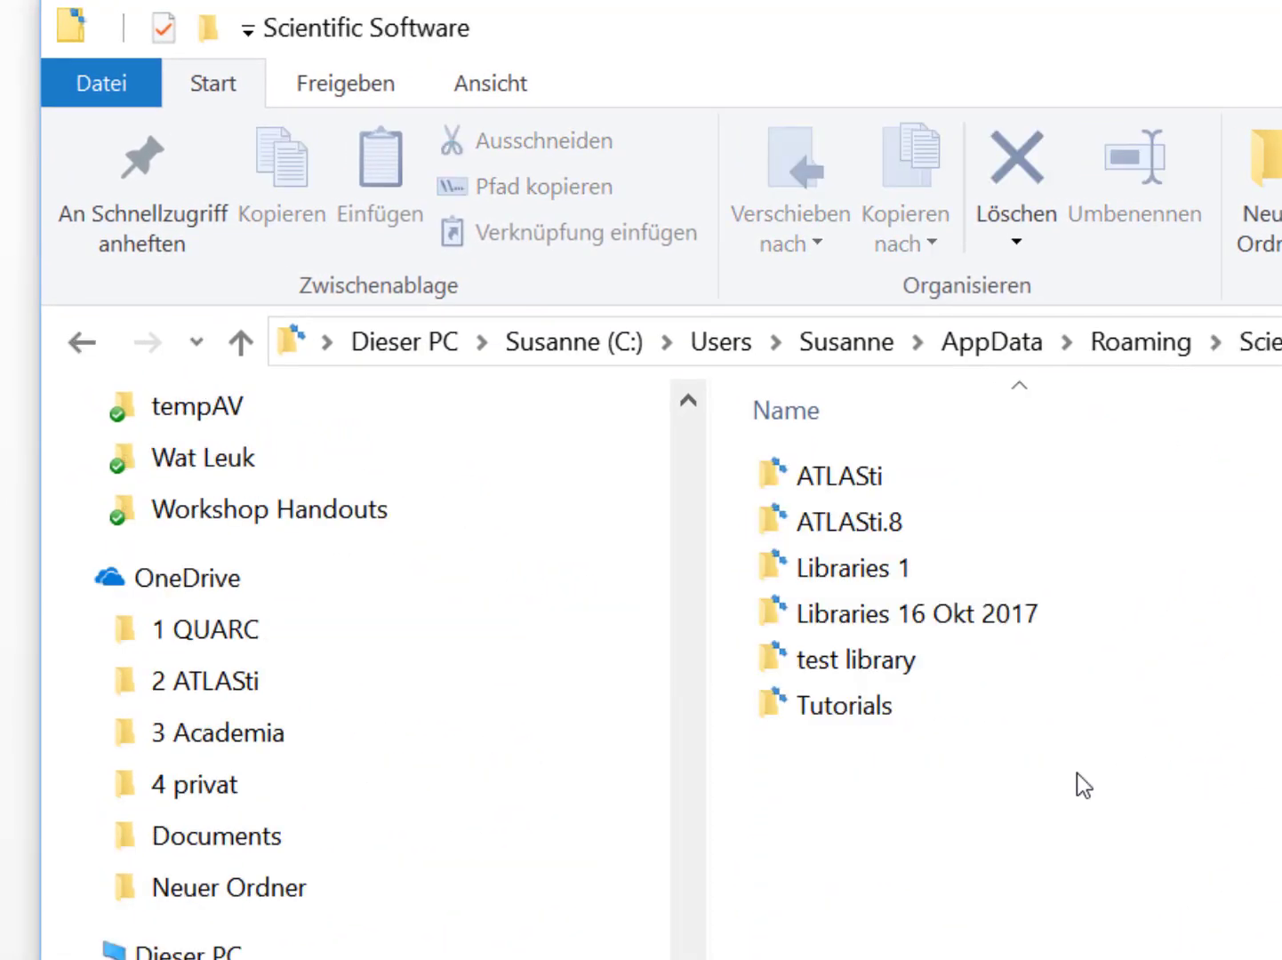
click(907, 532)
double_click(907, 532)
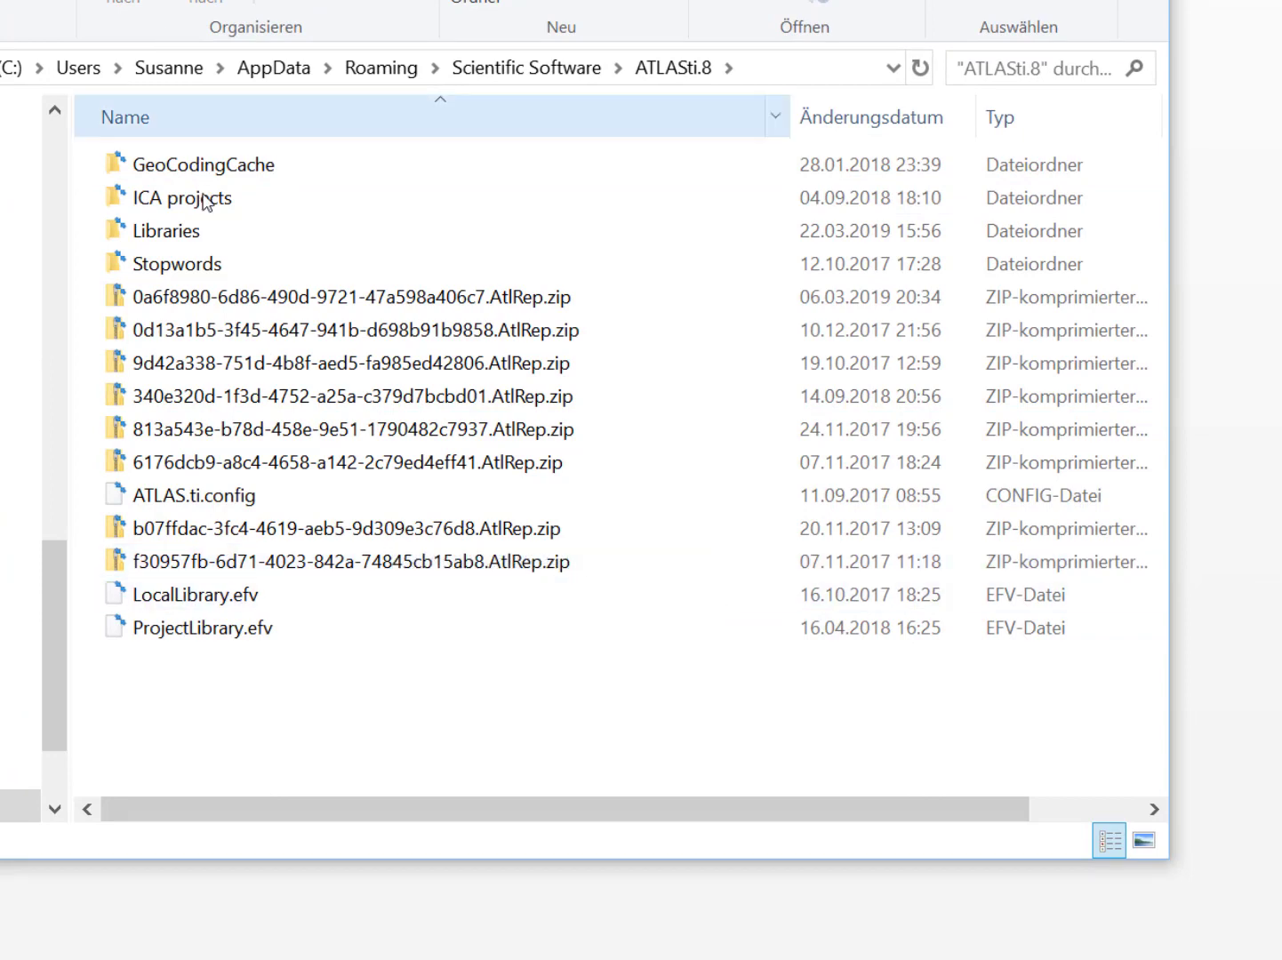
double_click(189, 233)
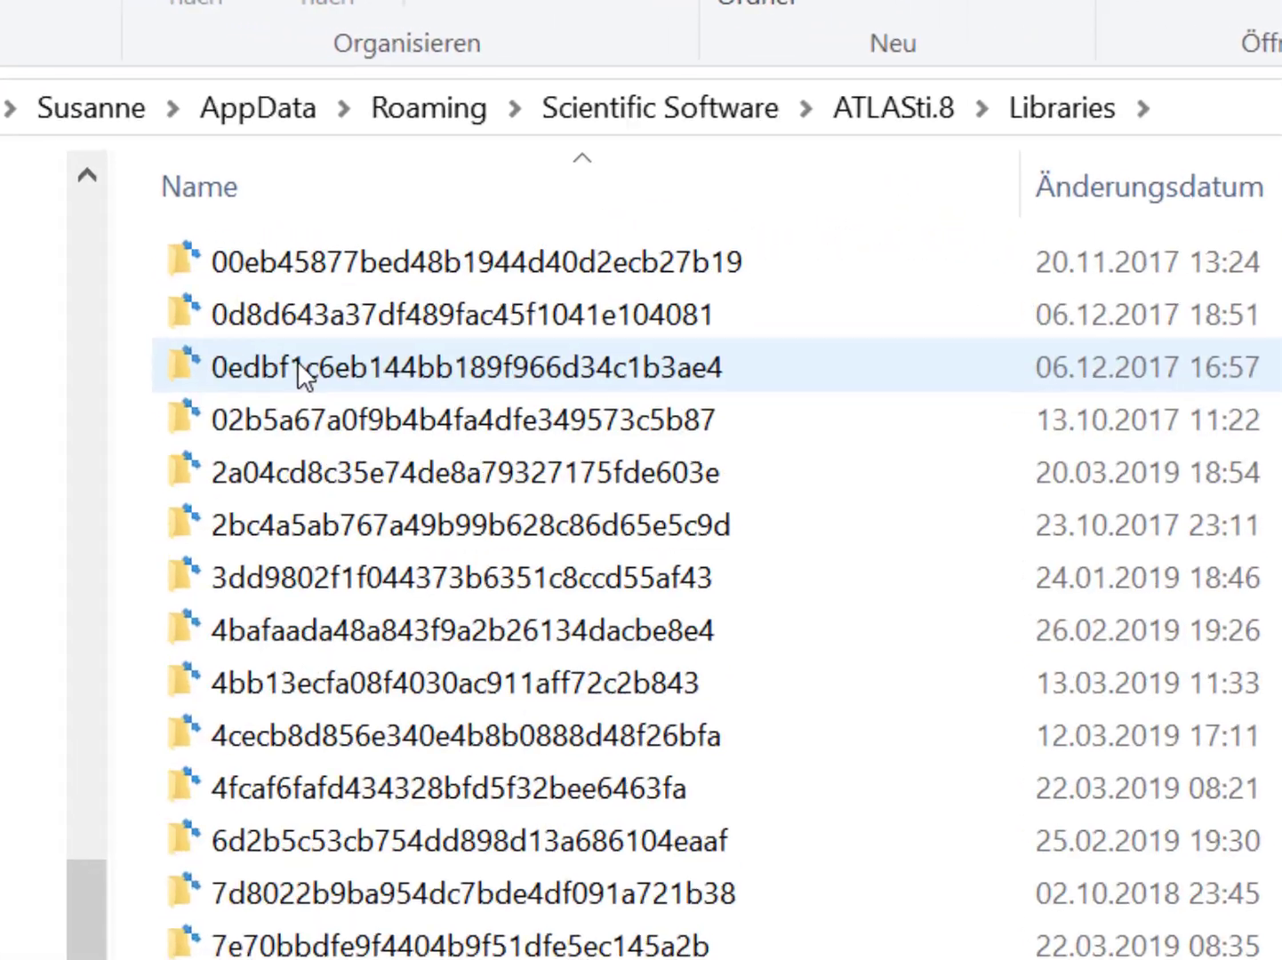
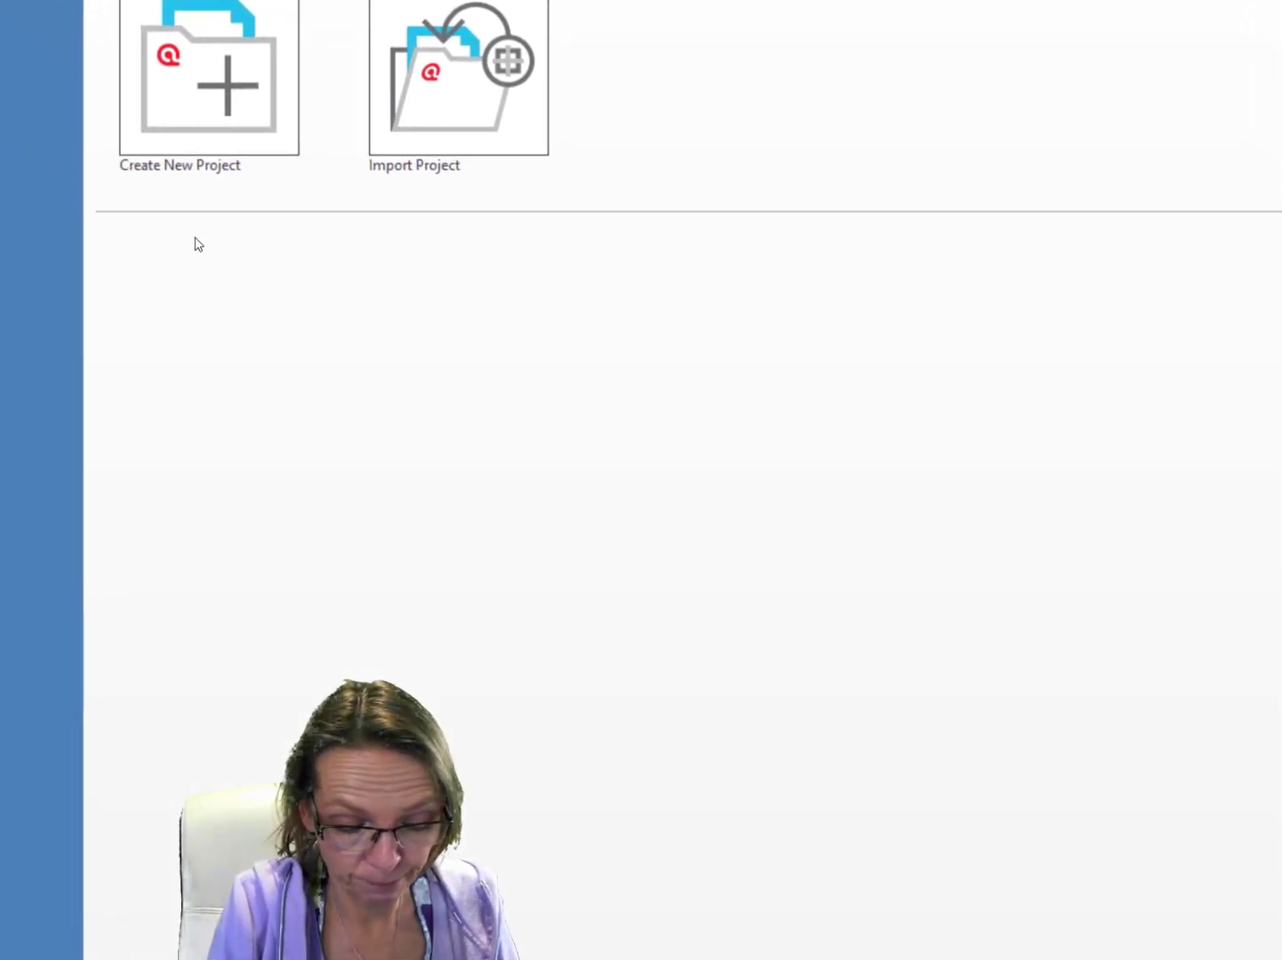
- Start creating a new empty ATLAS.ti project
click(356, 246)
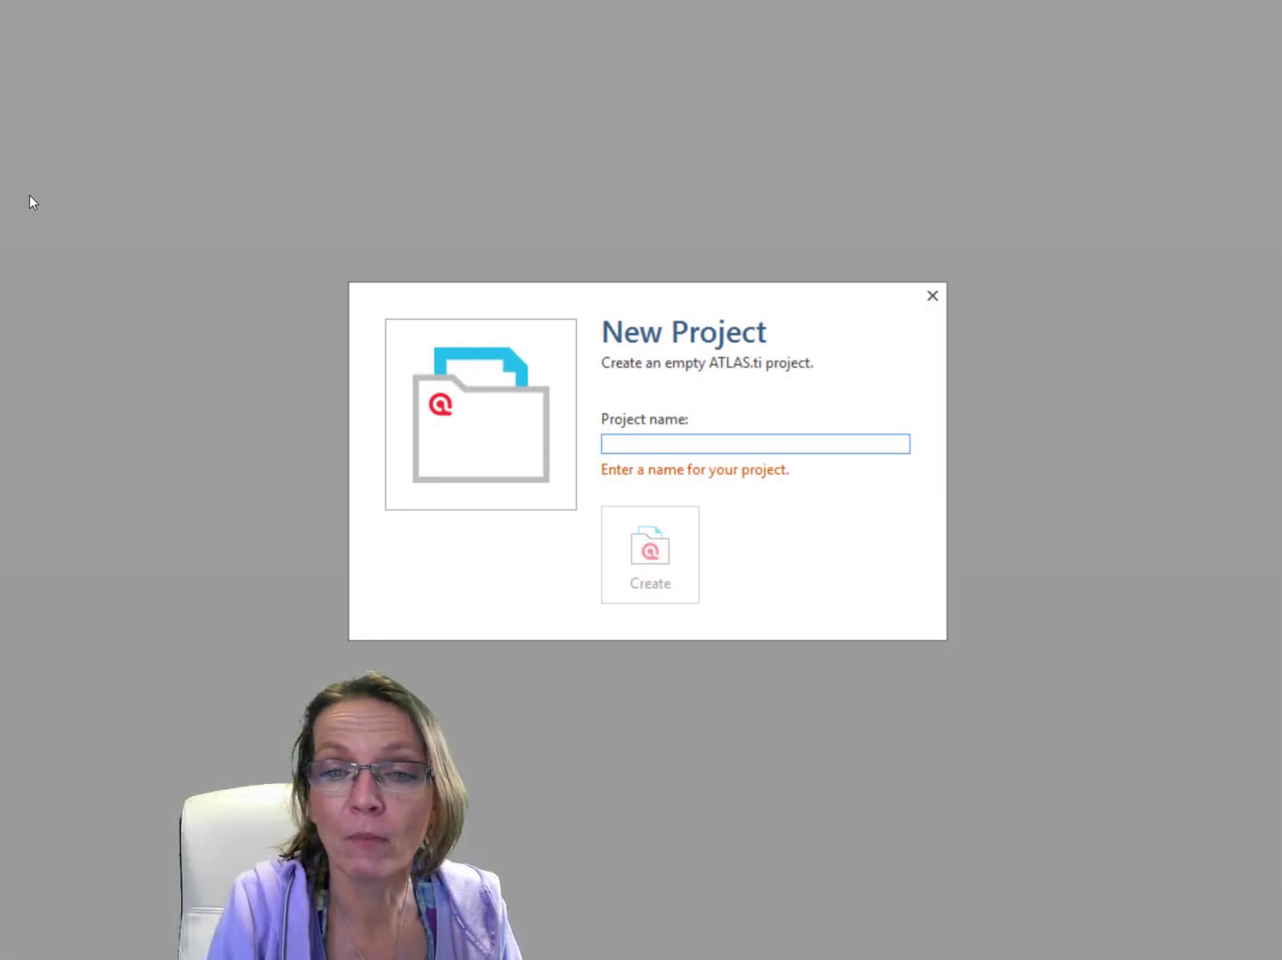
text(team project)
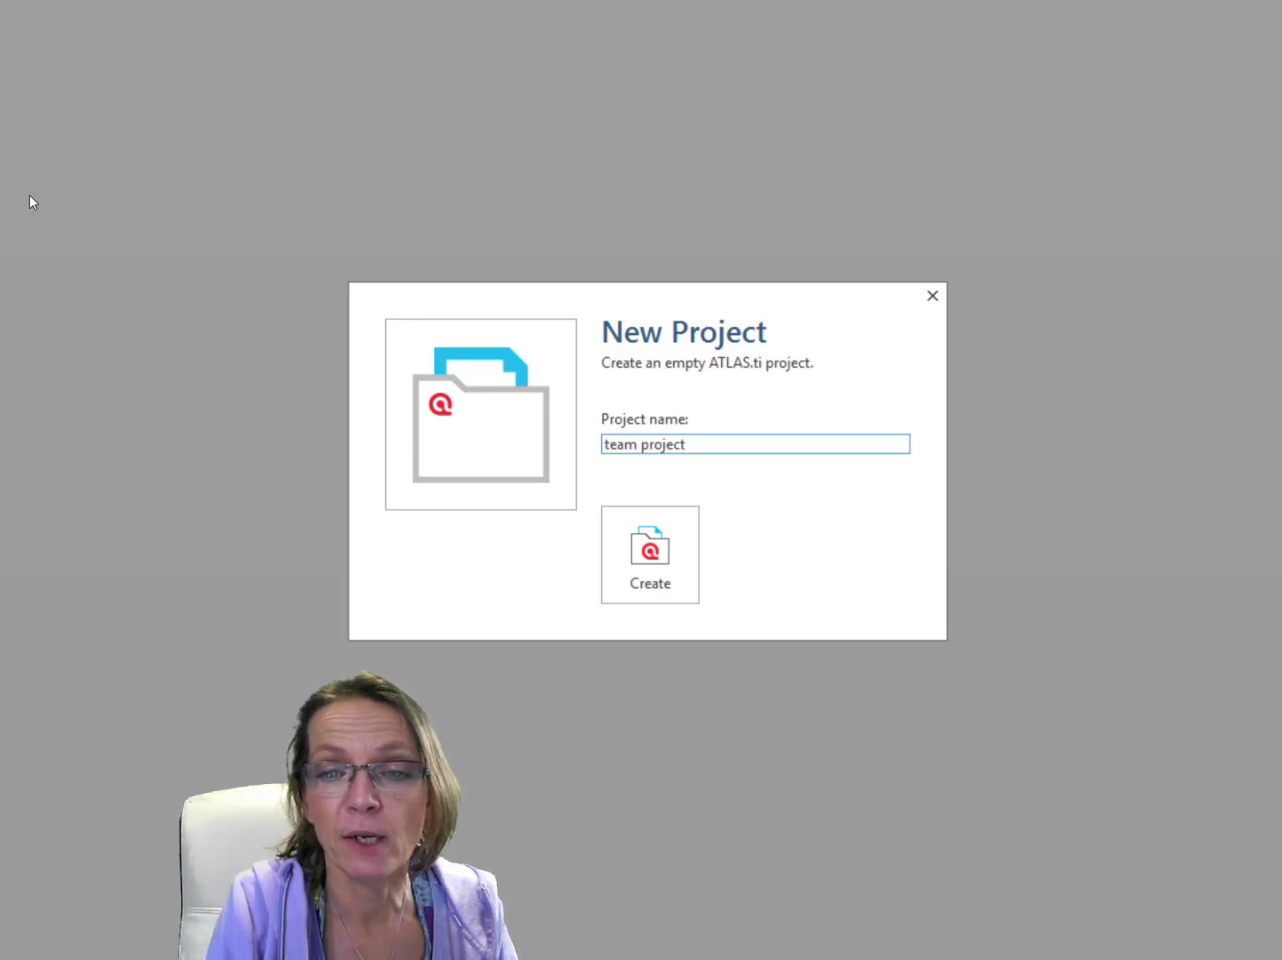
key(BackSpace)
key(BackSpace)
key(BackSpace)
key(BackSpace)
key(BackSpace)
key(BackSpace)
key(BackSpace)
key(BackSpace)
key(BackSpace)
key(BackSpace)
key(BackSpace)
key(BackSpace)
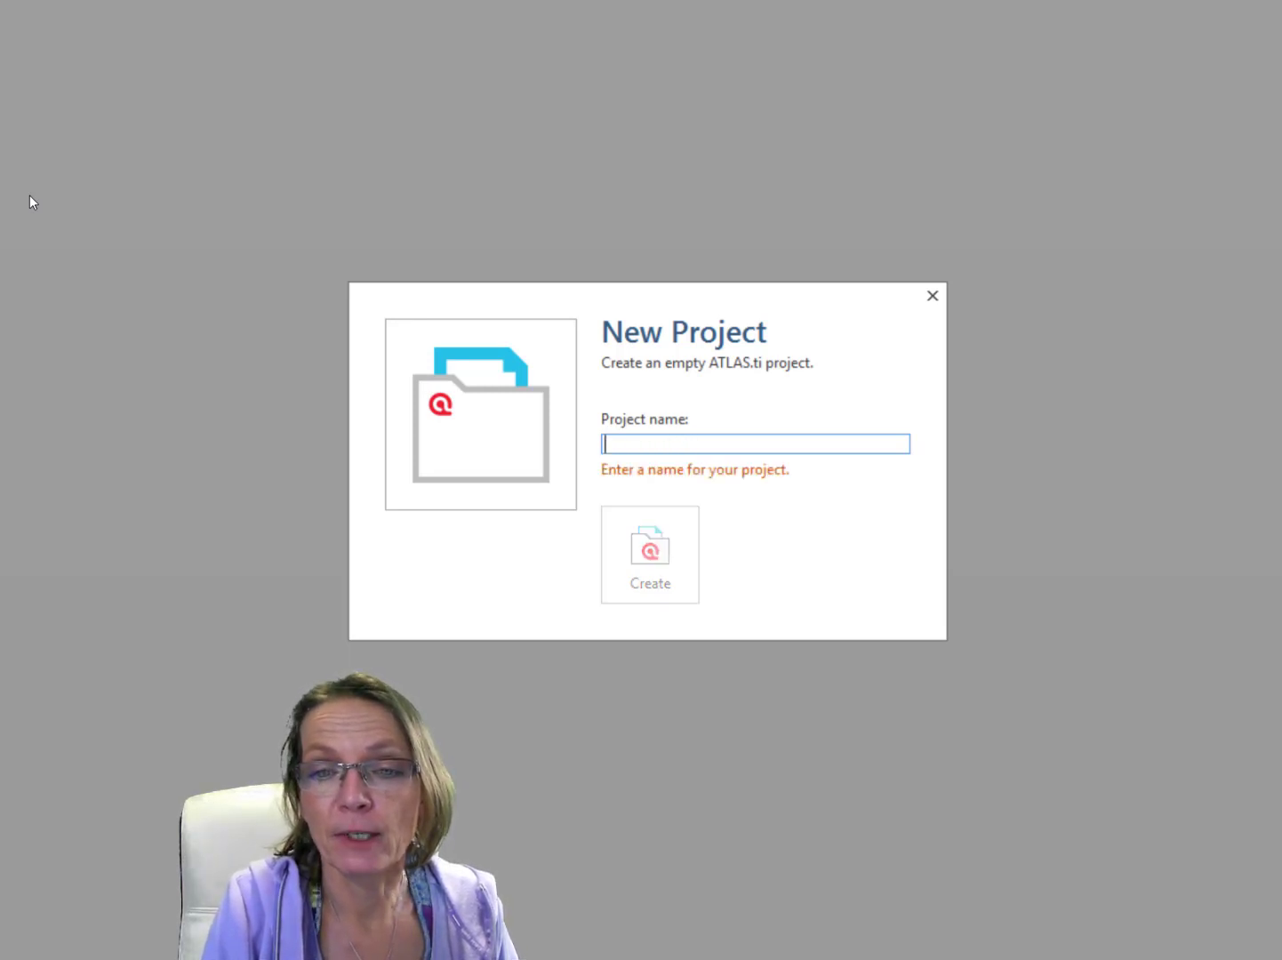
- Name the new project "project X" and create it
text(project X)
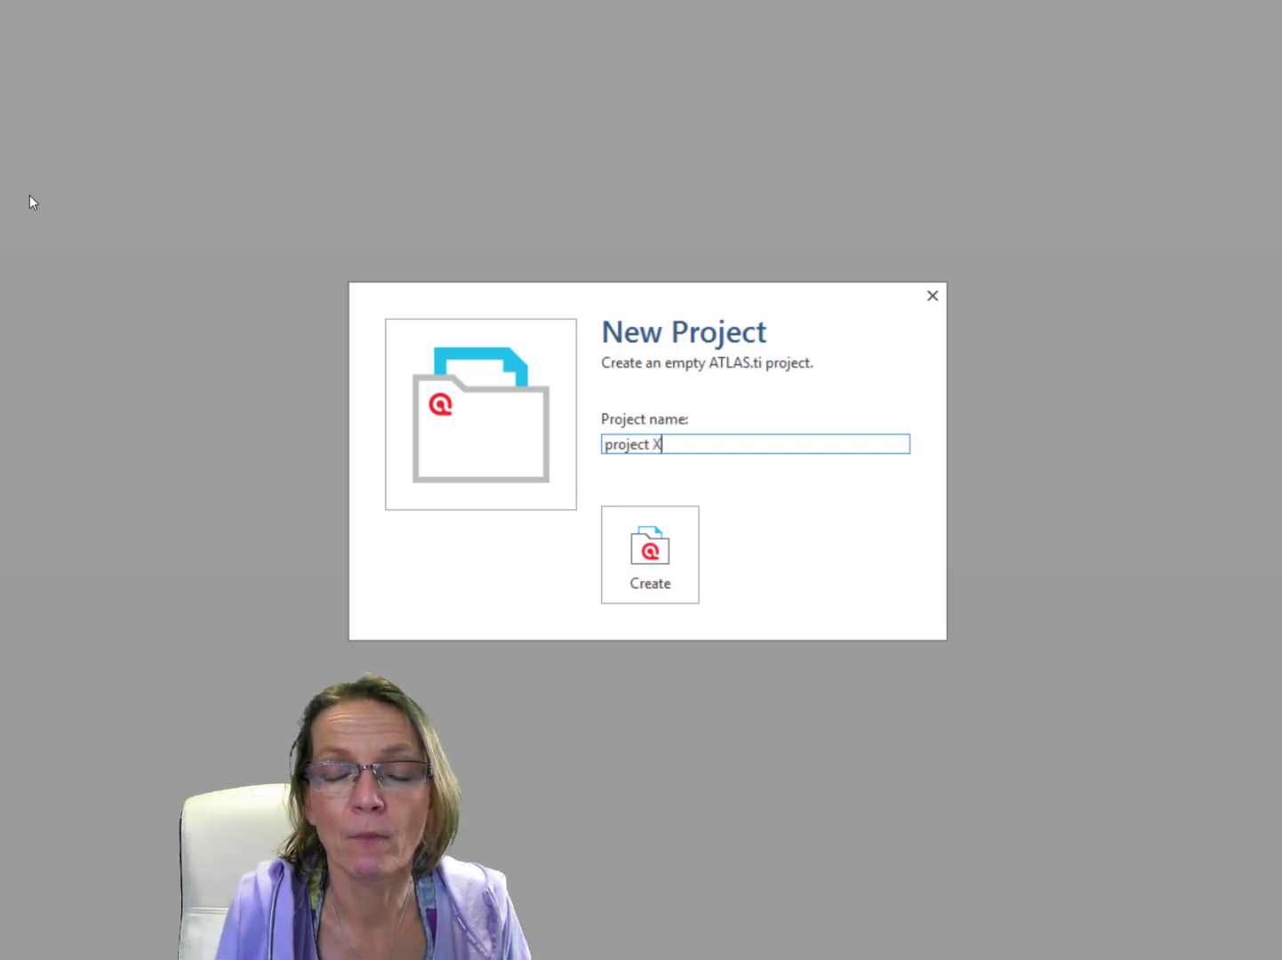
key(Return)
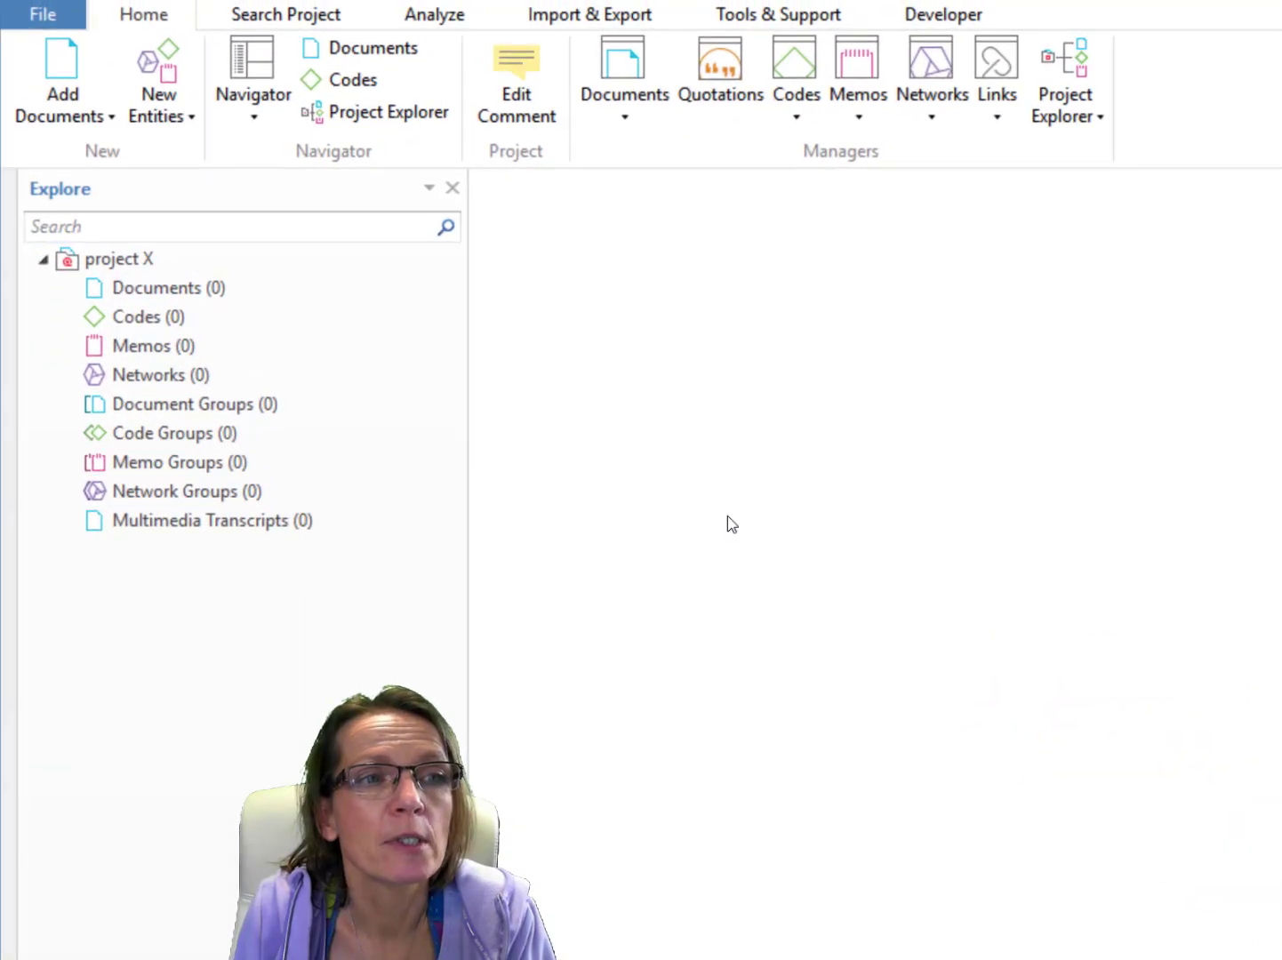
- Add files 1 to 5 from the sample data in the ATLAS.ti Workshop Material folder to the project as documents
click(98, 105)
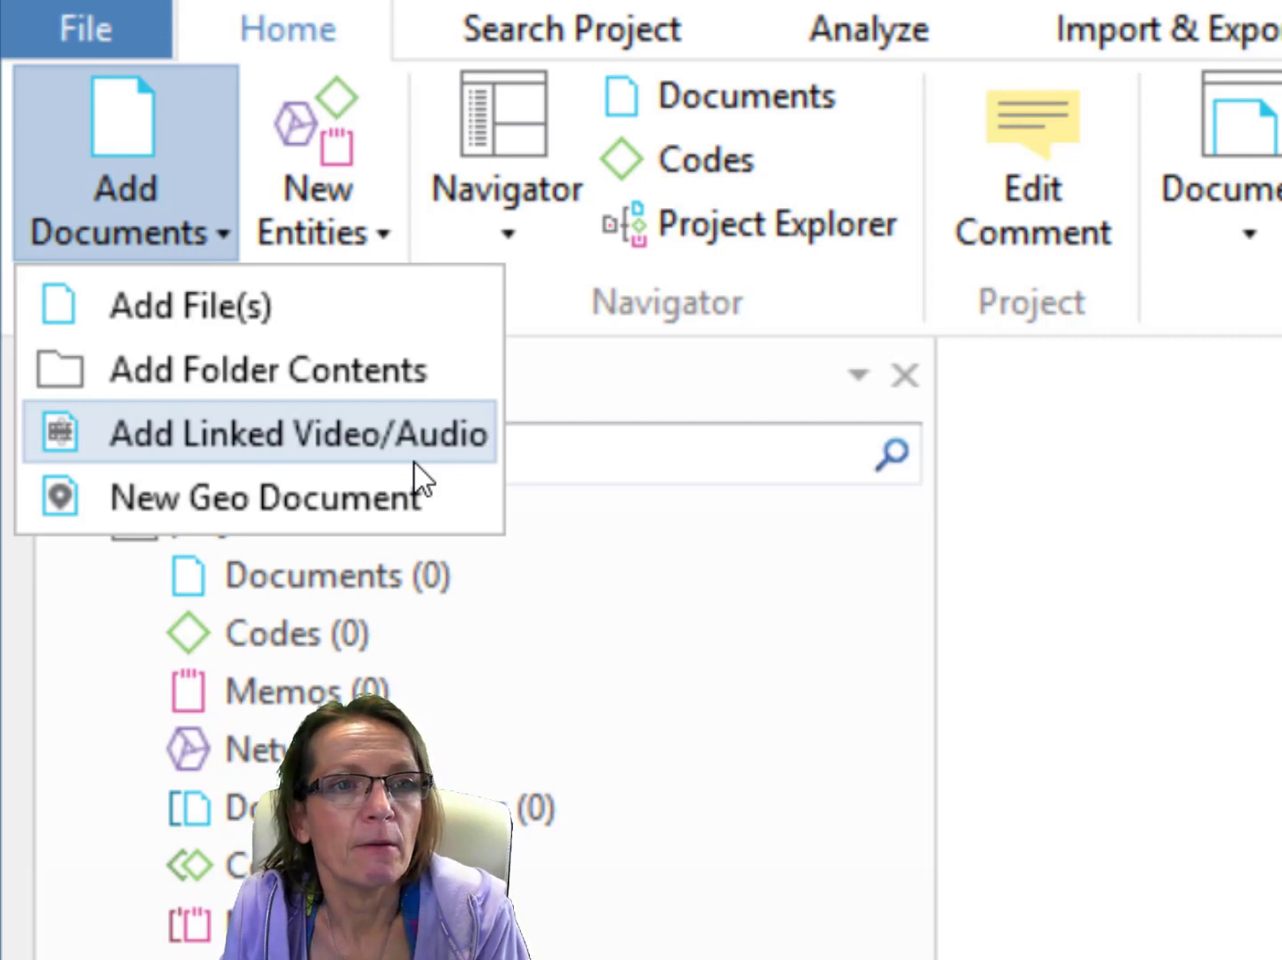
click(232, 321)
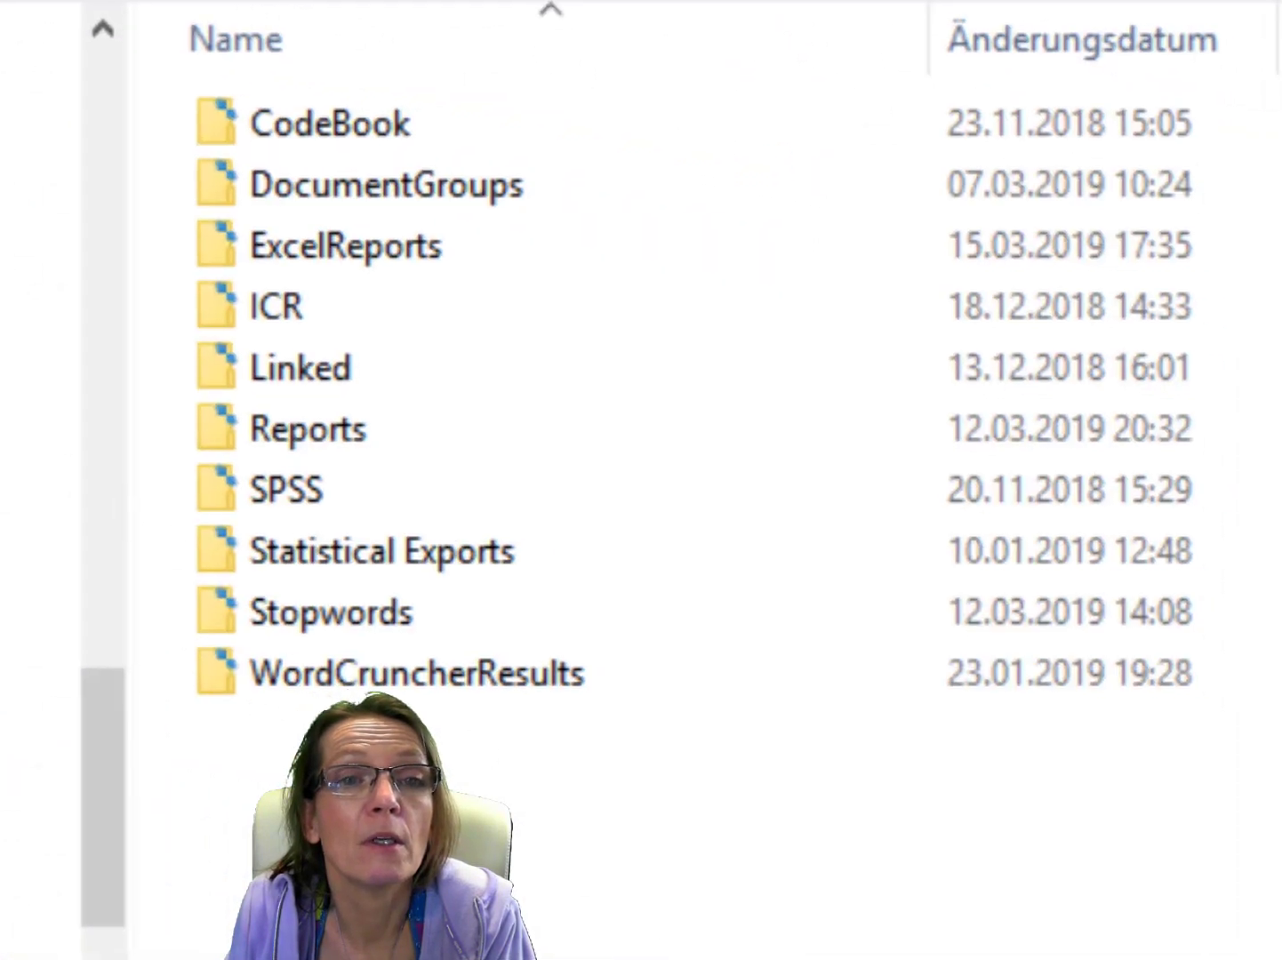
click(39, 409)
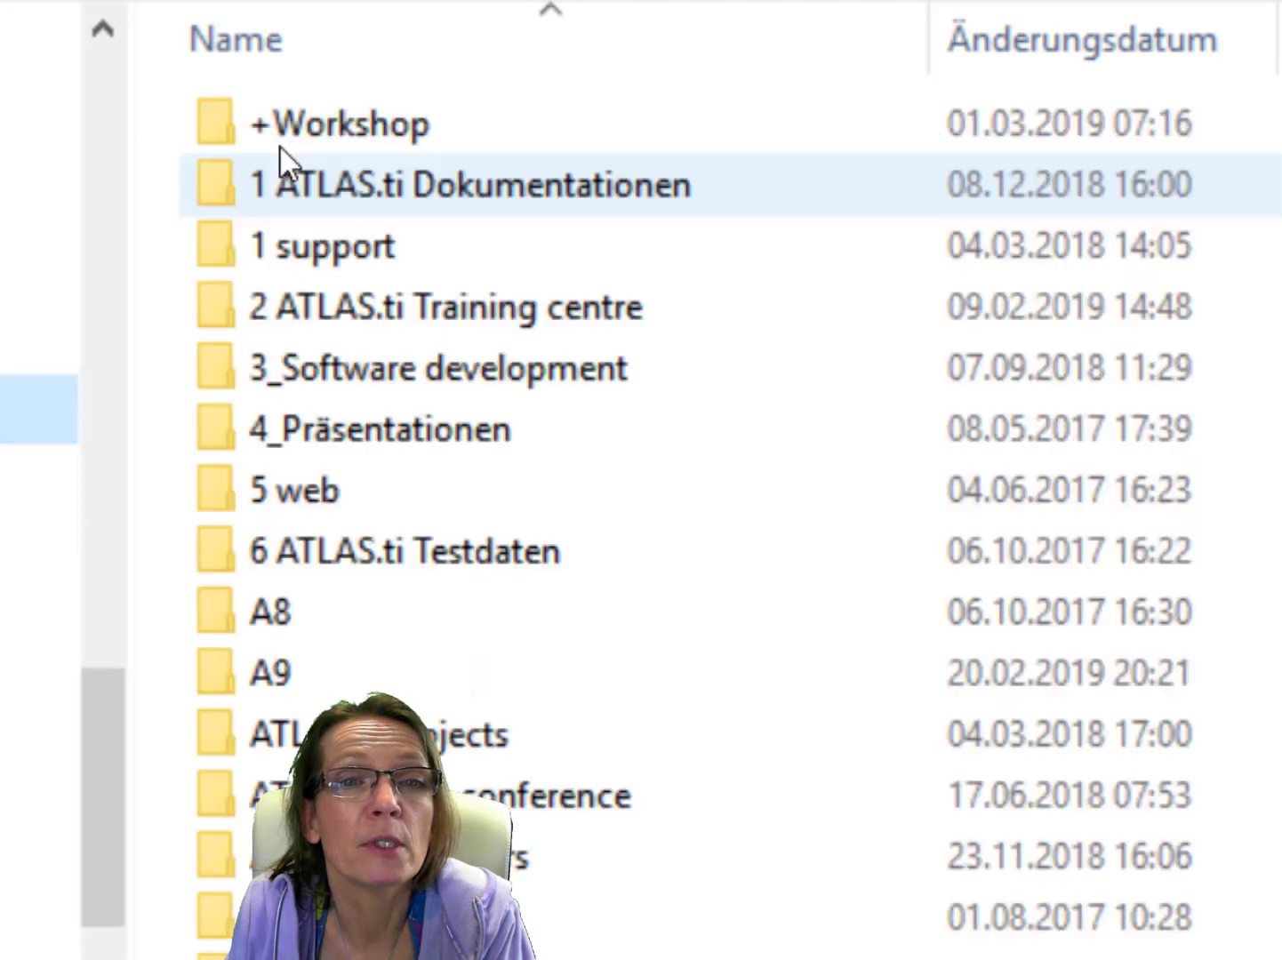
double_click(280, 148)
click(293, 168)
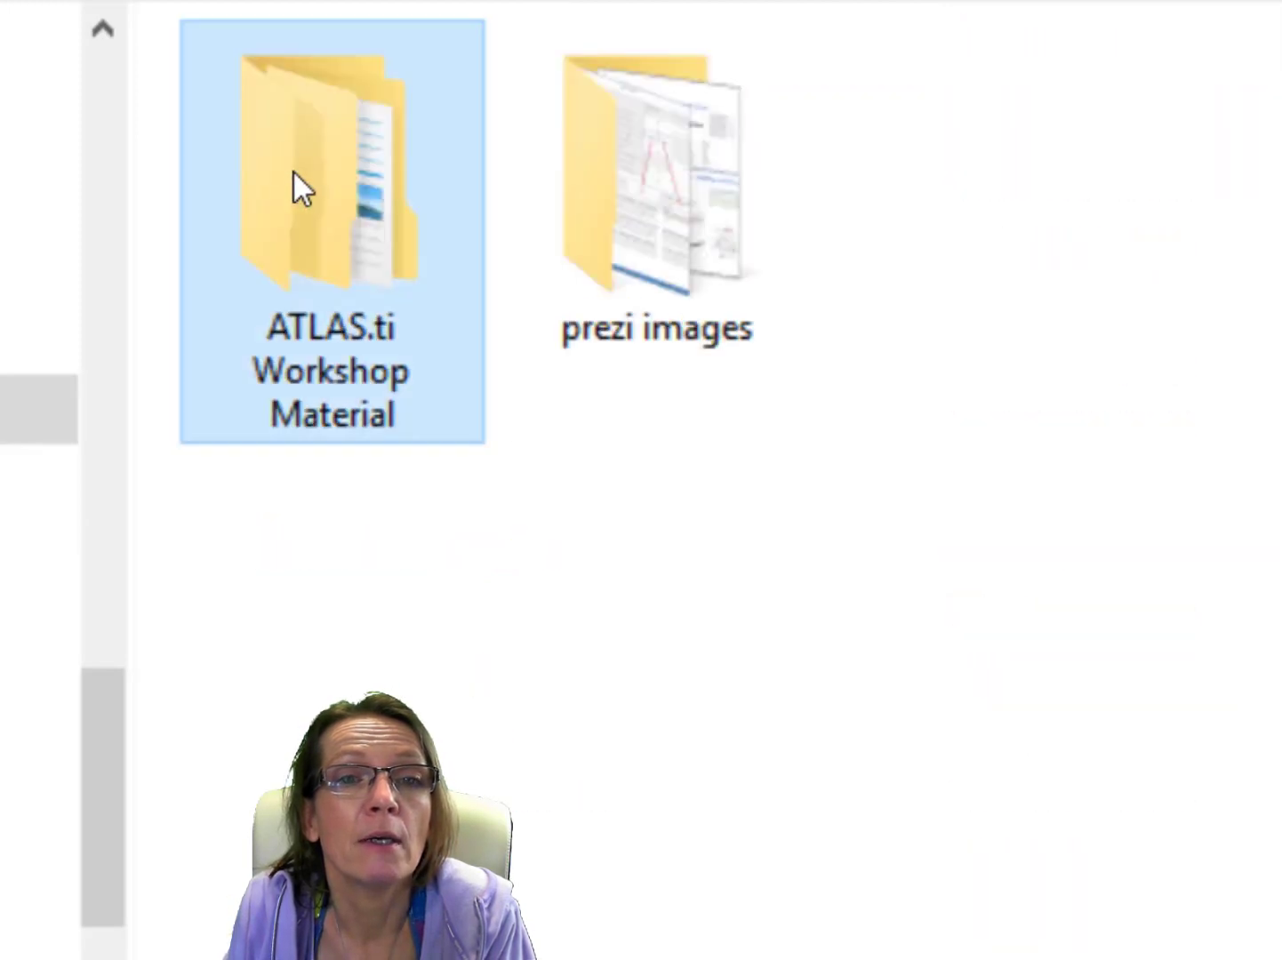
double_click(292, 170)
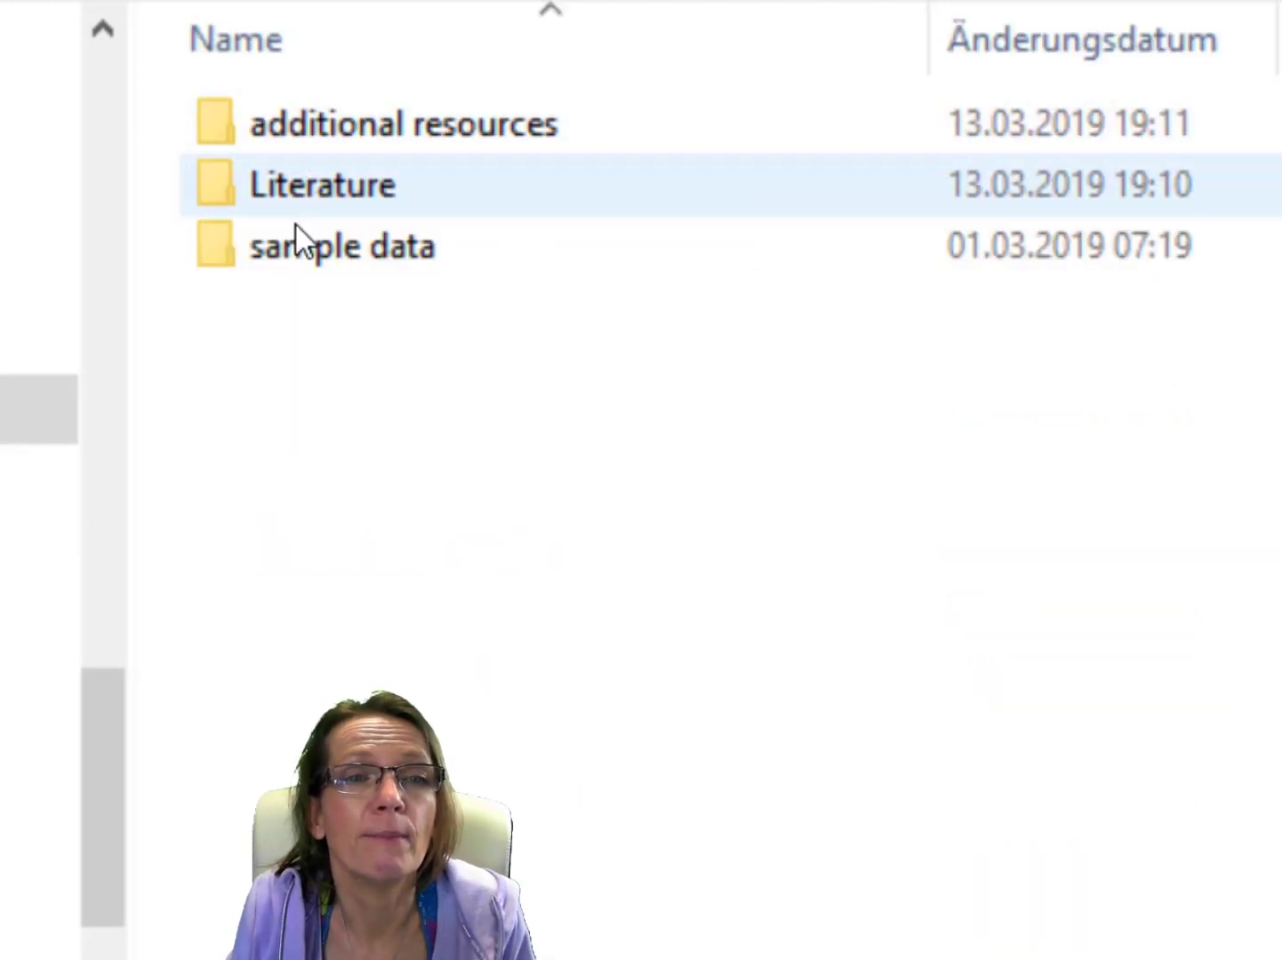
double_click(291, 248)
double_click(299, 136)
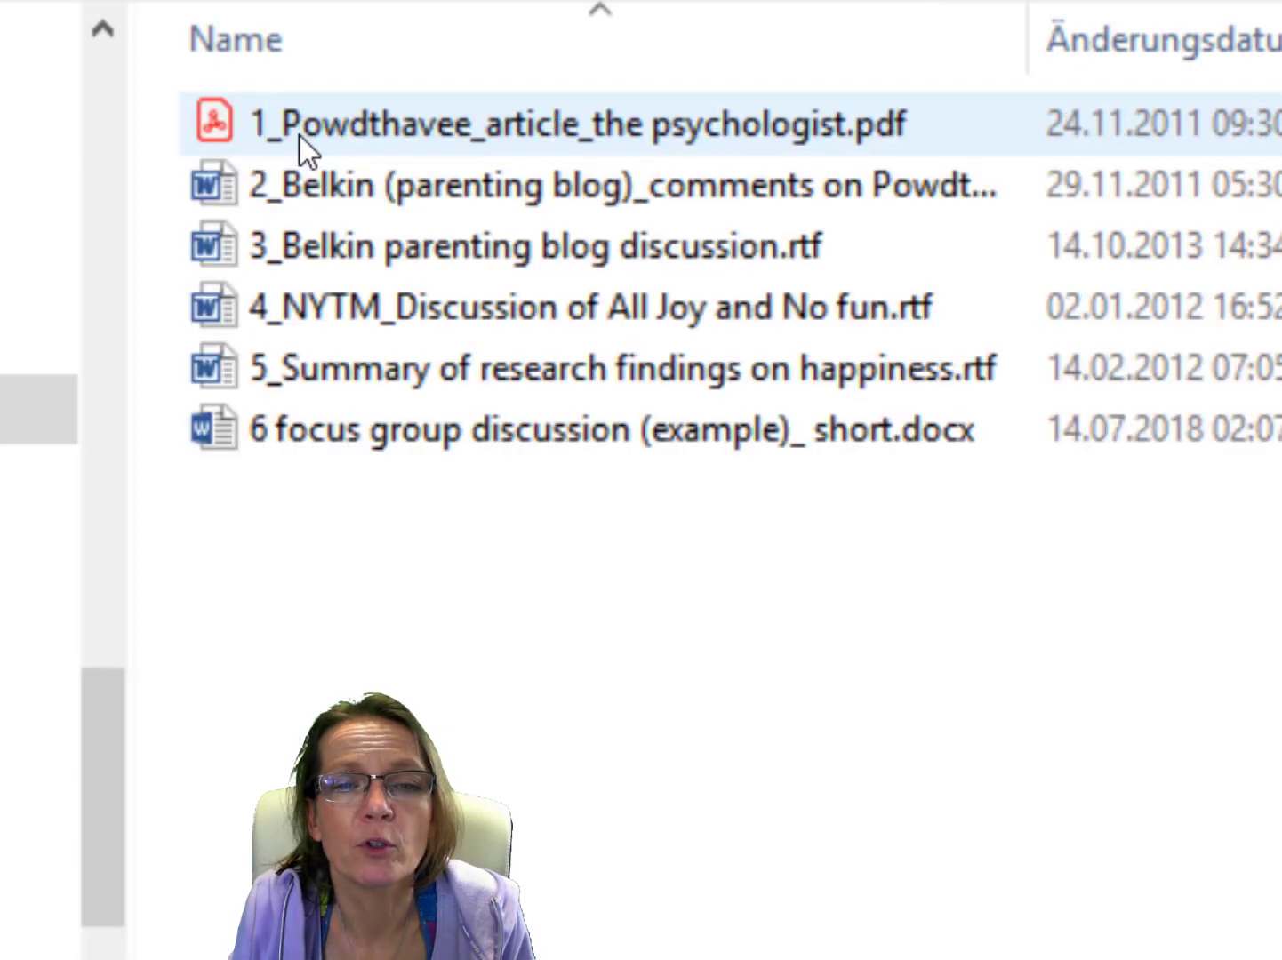
click(299, 136)
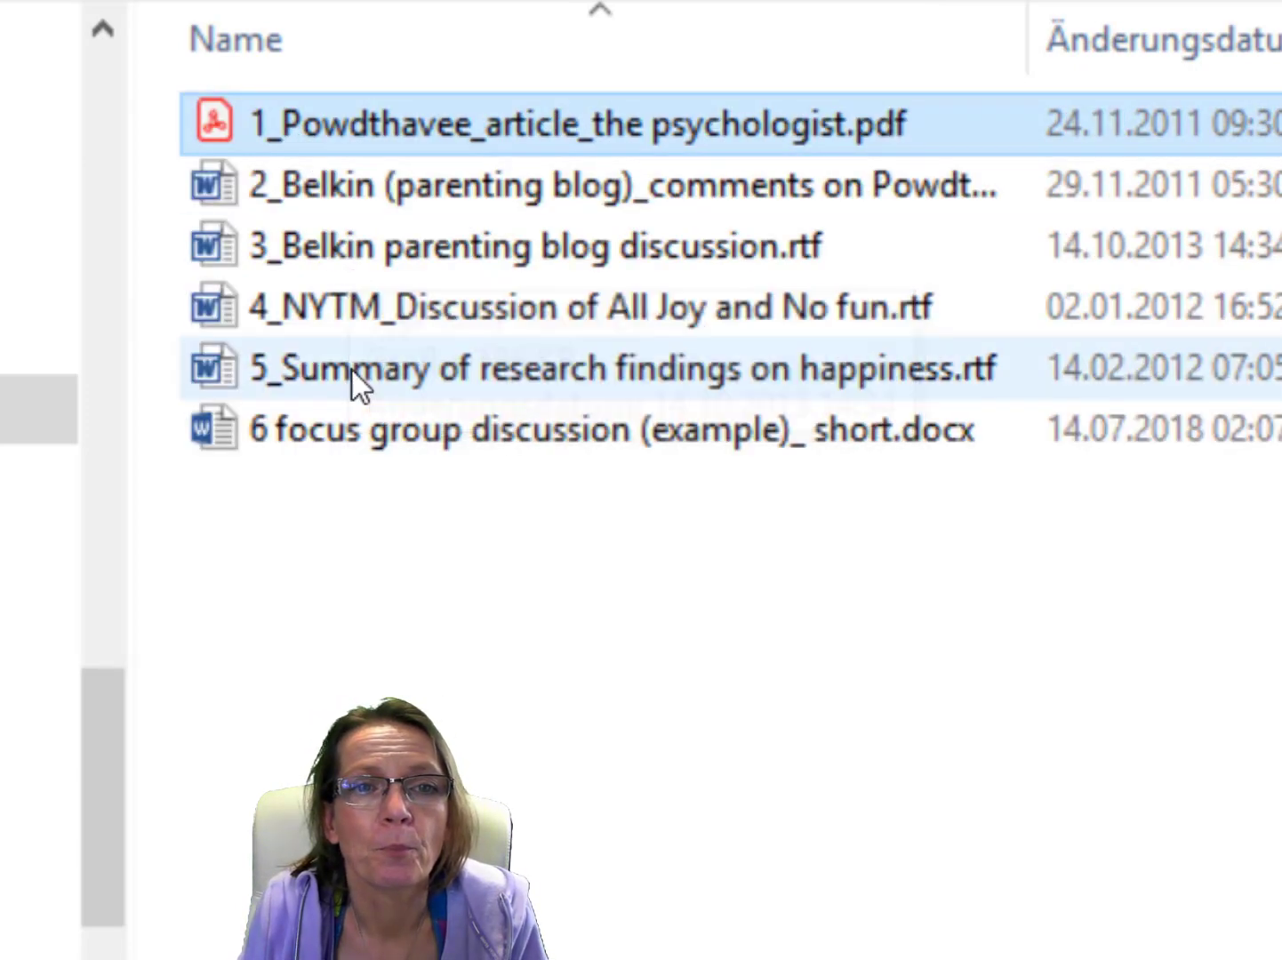
shift+click(352, 369)
click(1072, 946)
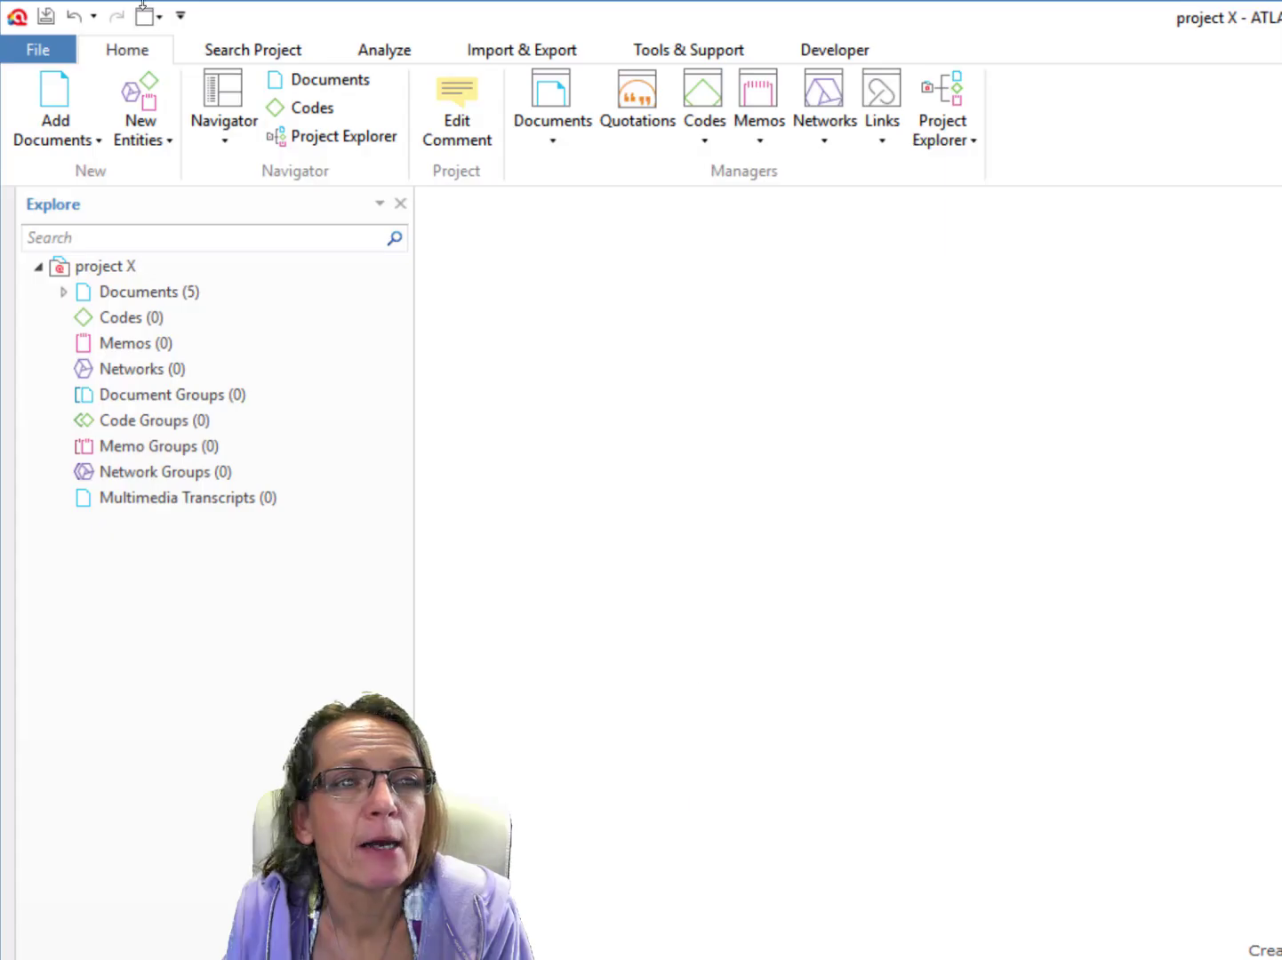
- Create four new codes named code A, code B, code C and code D
click(84, 271)
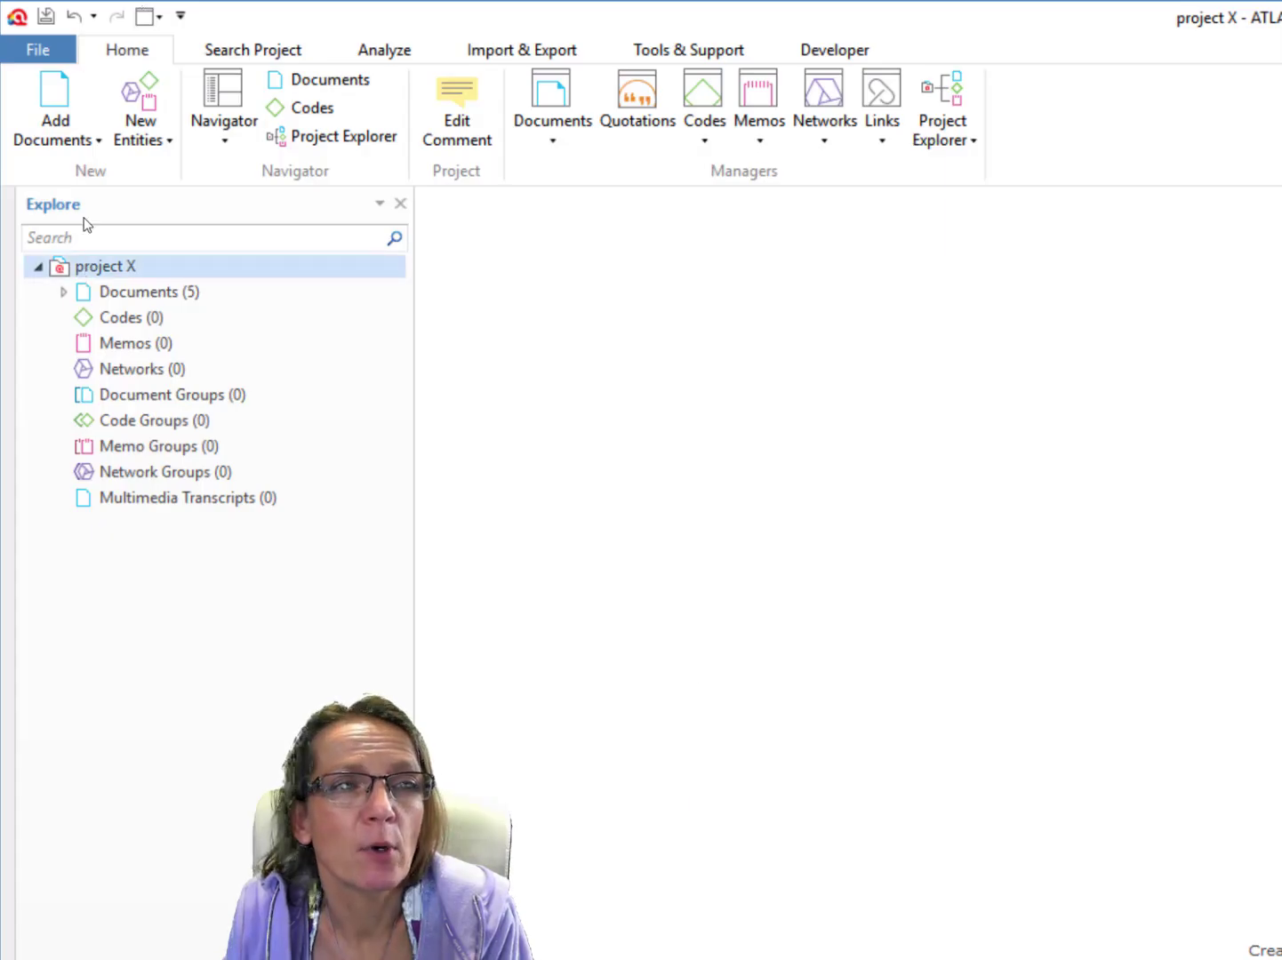
click(158, 117)
click(178, 169)
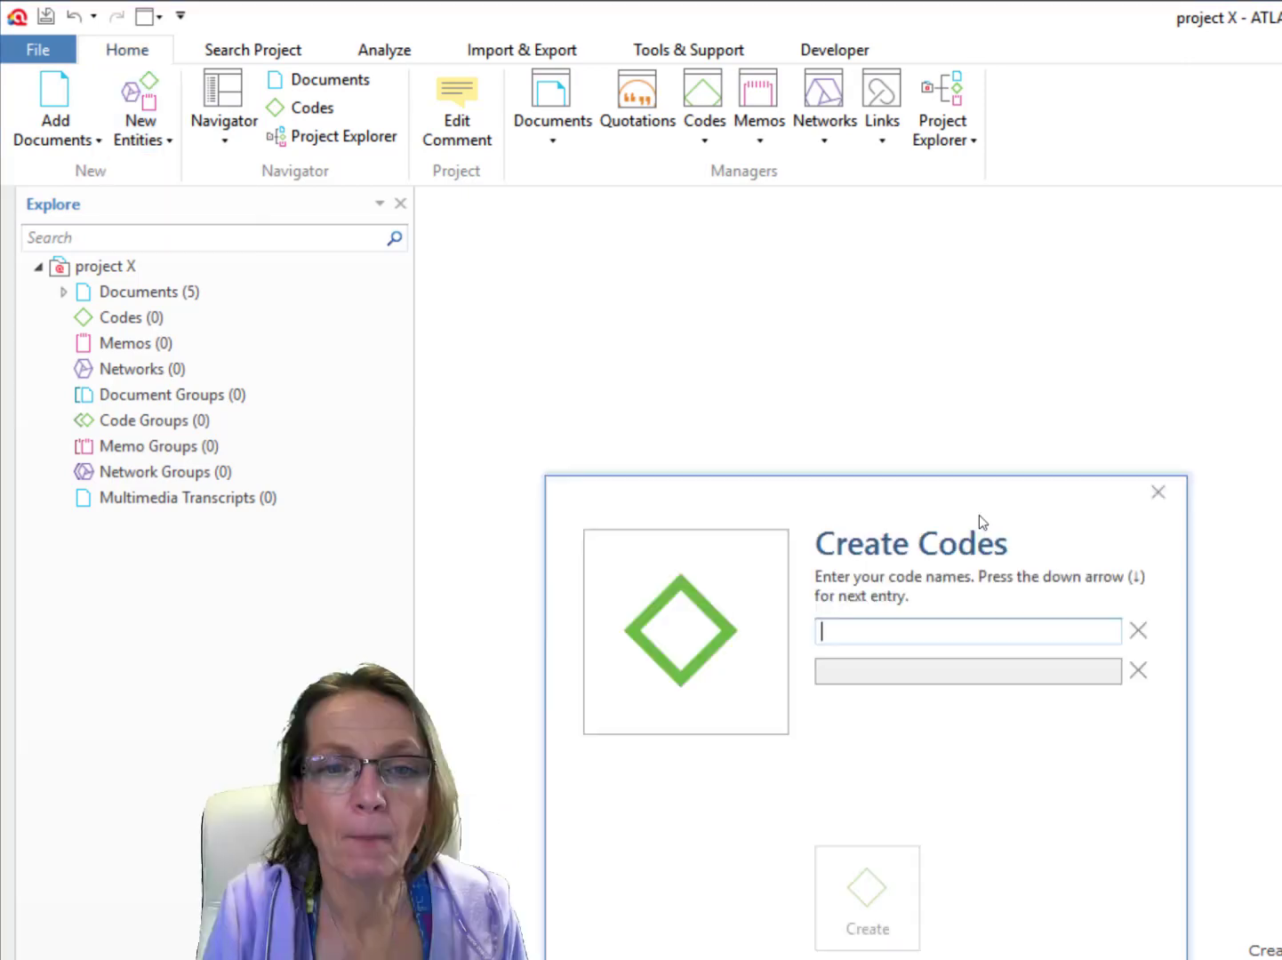
text(code A)
key(Down)
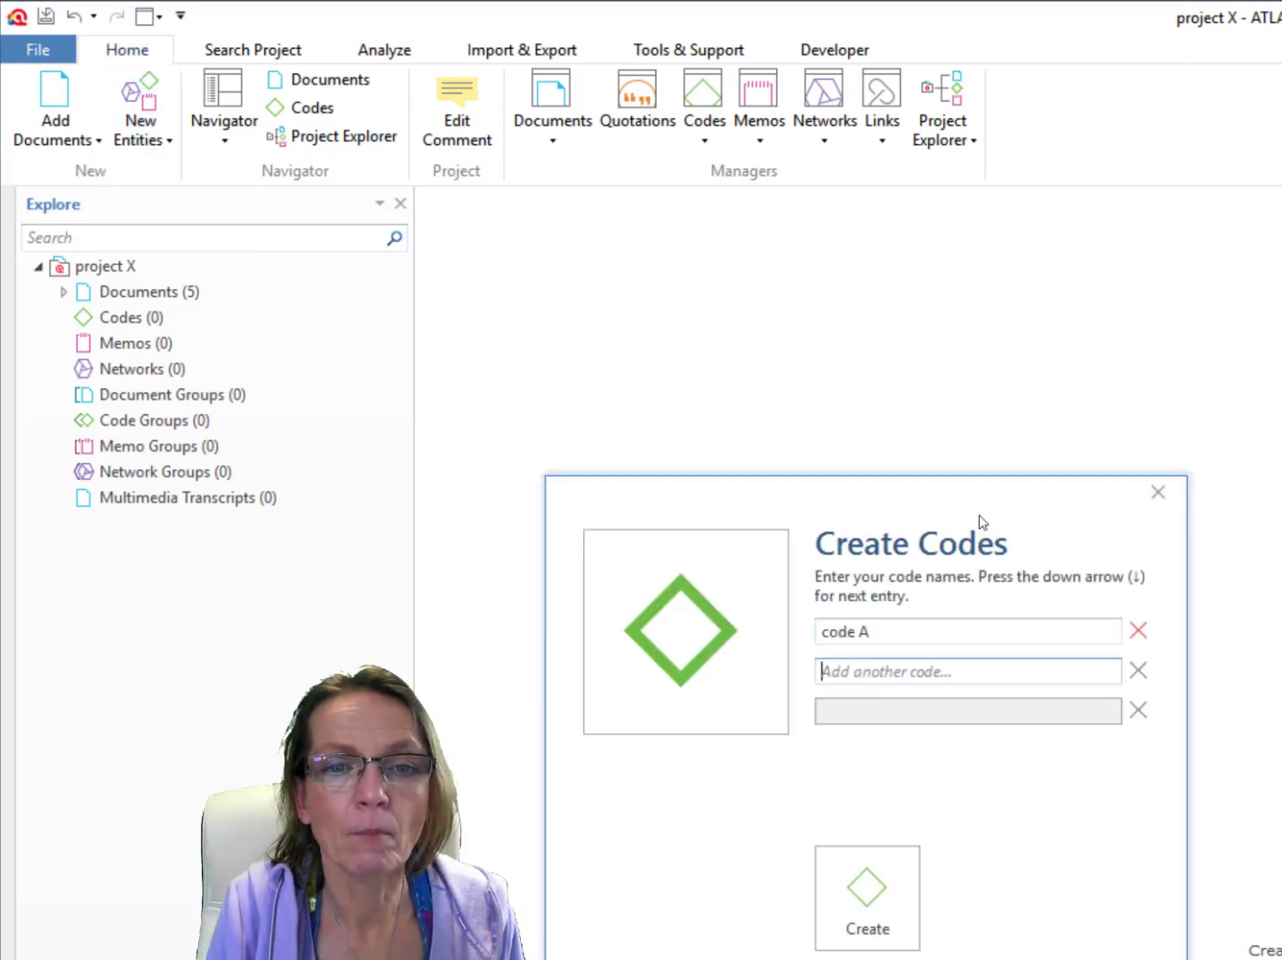
text(code B)
key(Down)
text(code C)
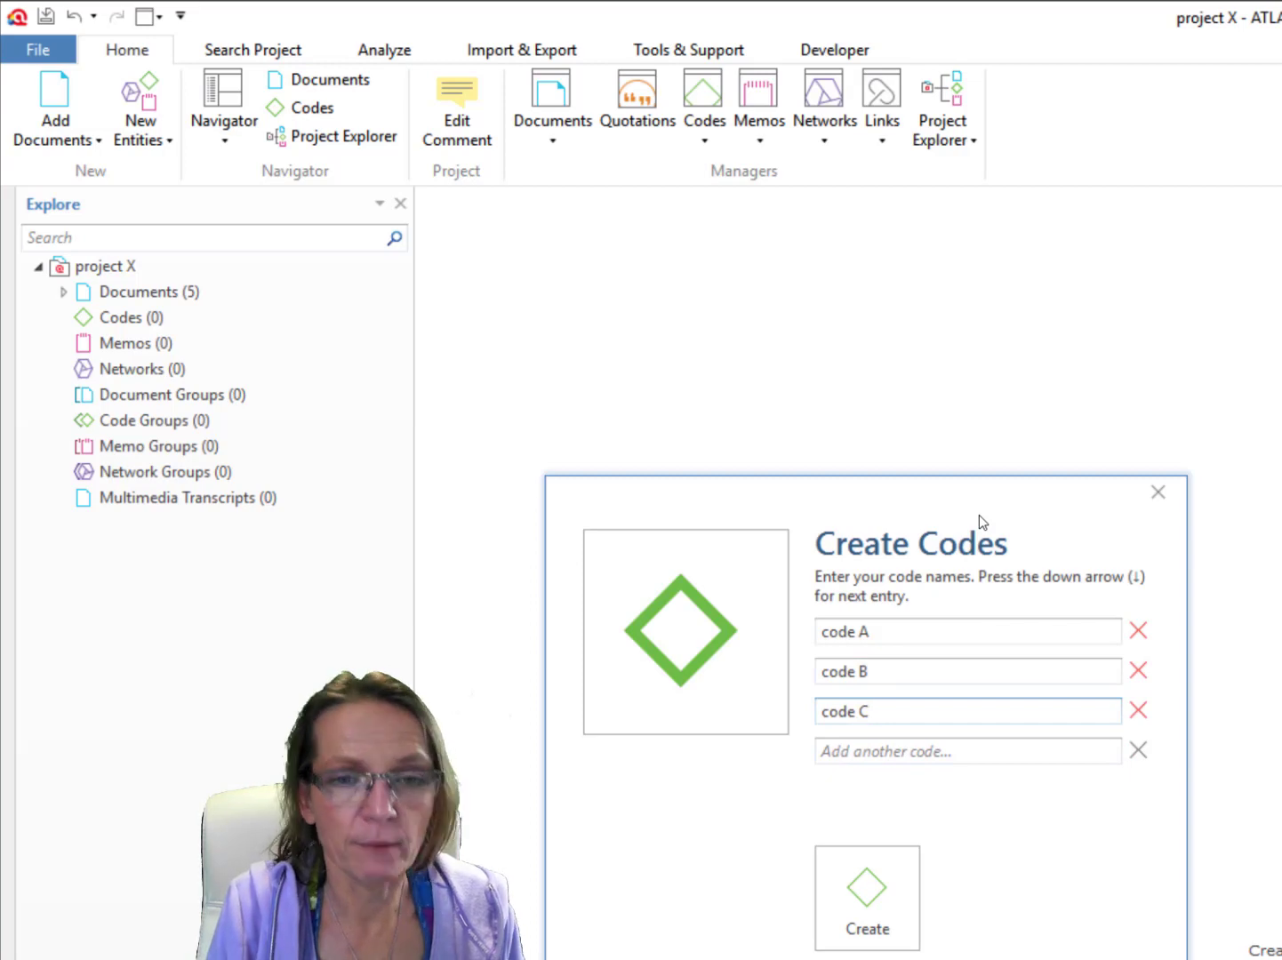
key(Down)
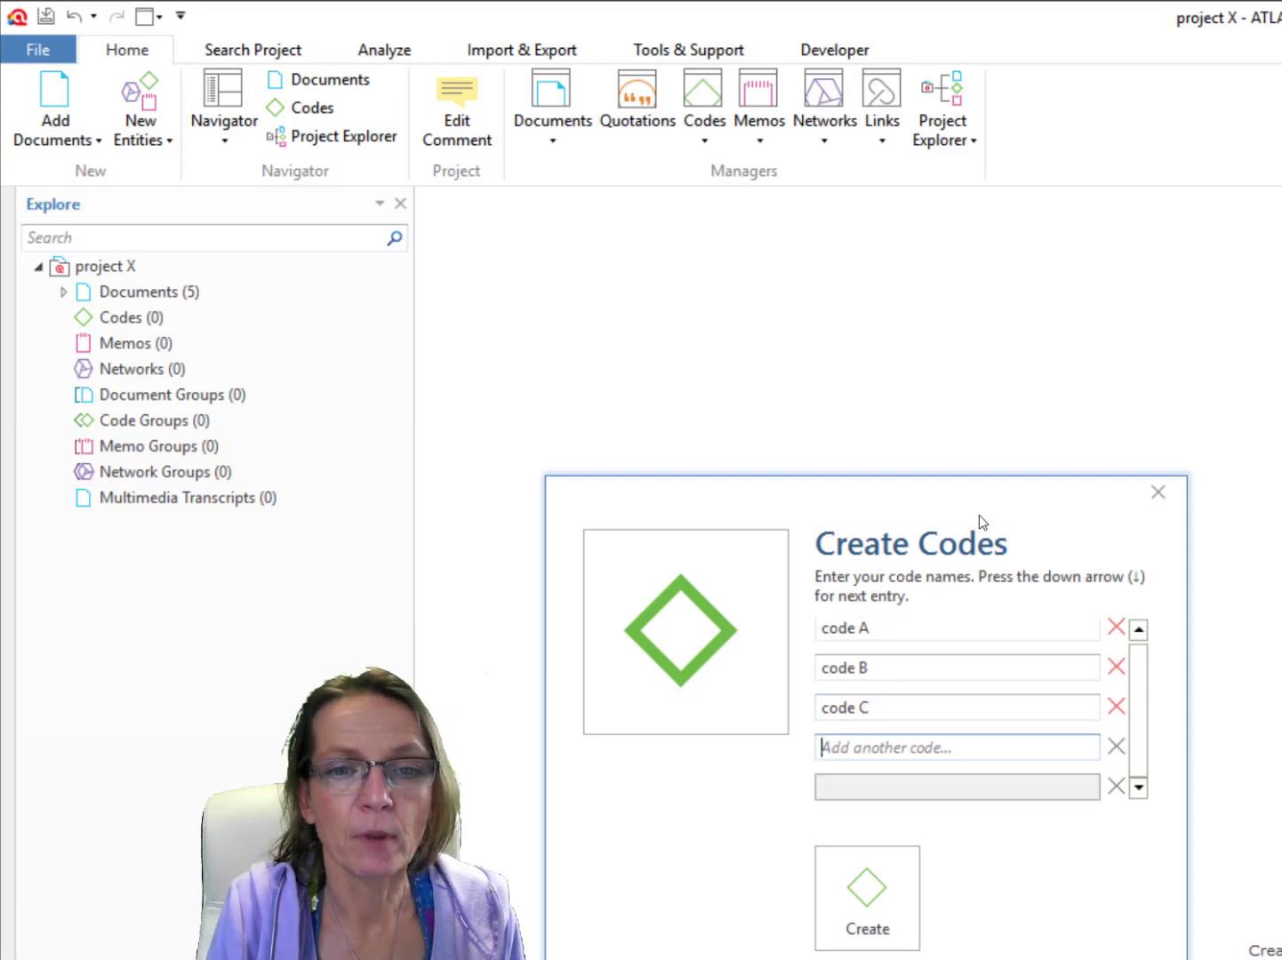
text(code)
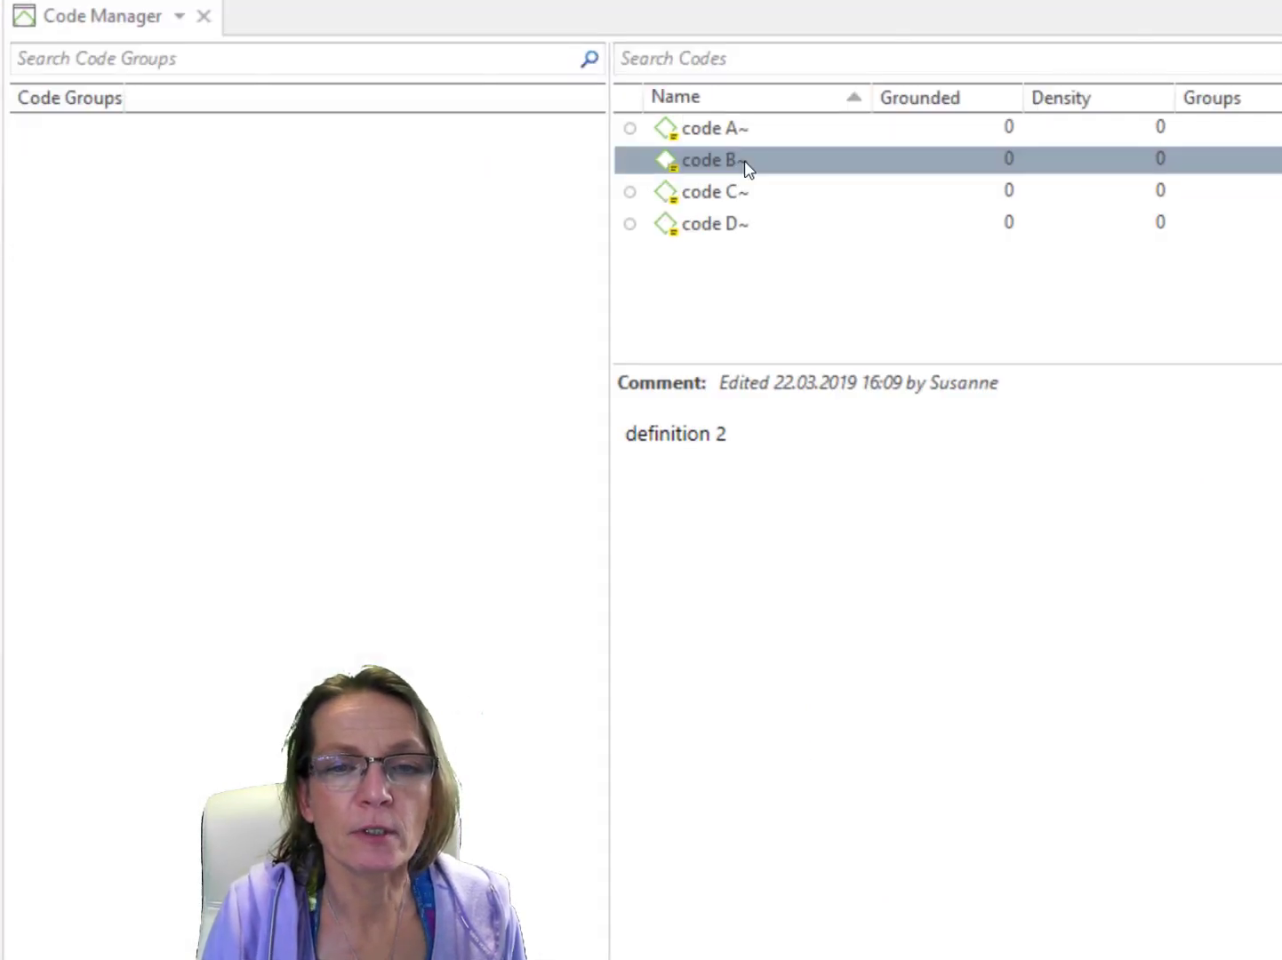
- Write "definition 3" as the comment for code C
click(751, 195)
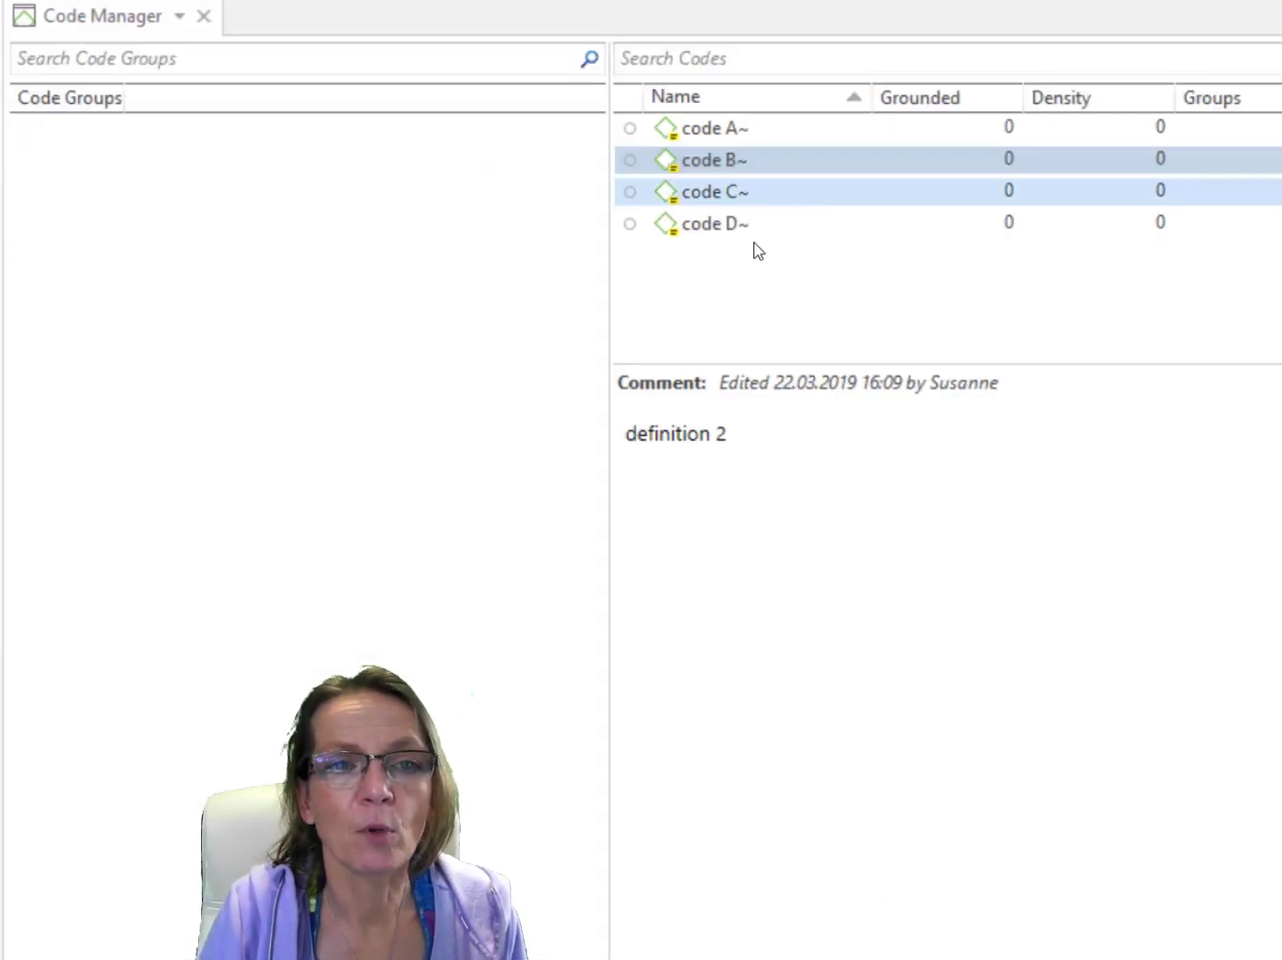
click(751, 440)
key(BackSpace)
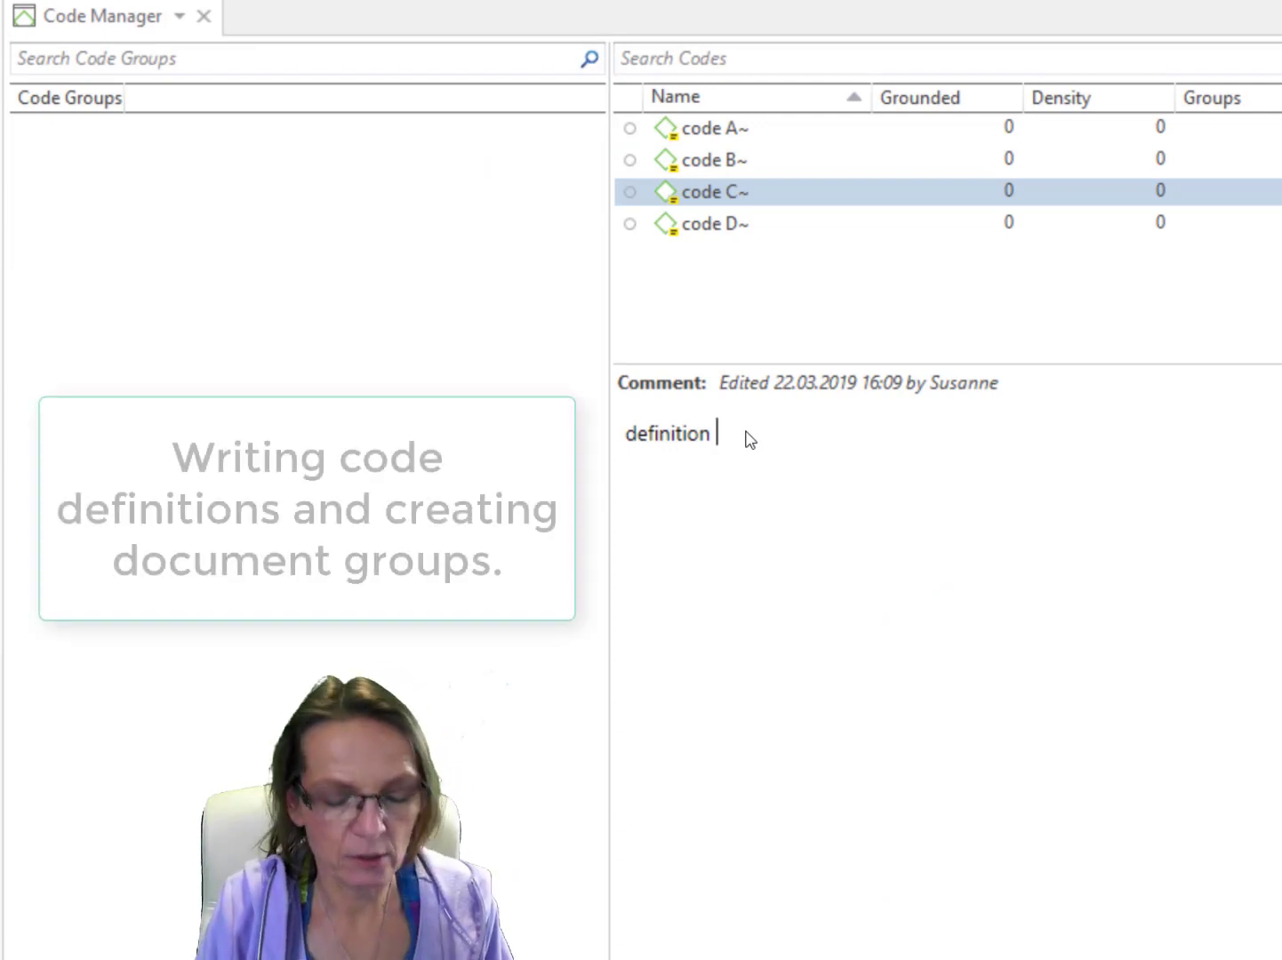
text(3)
key(Return)
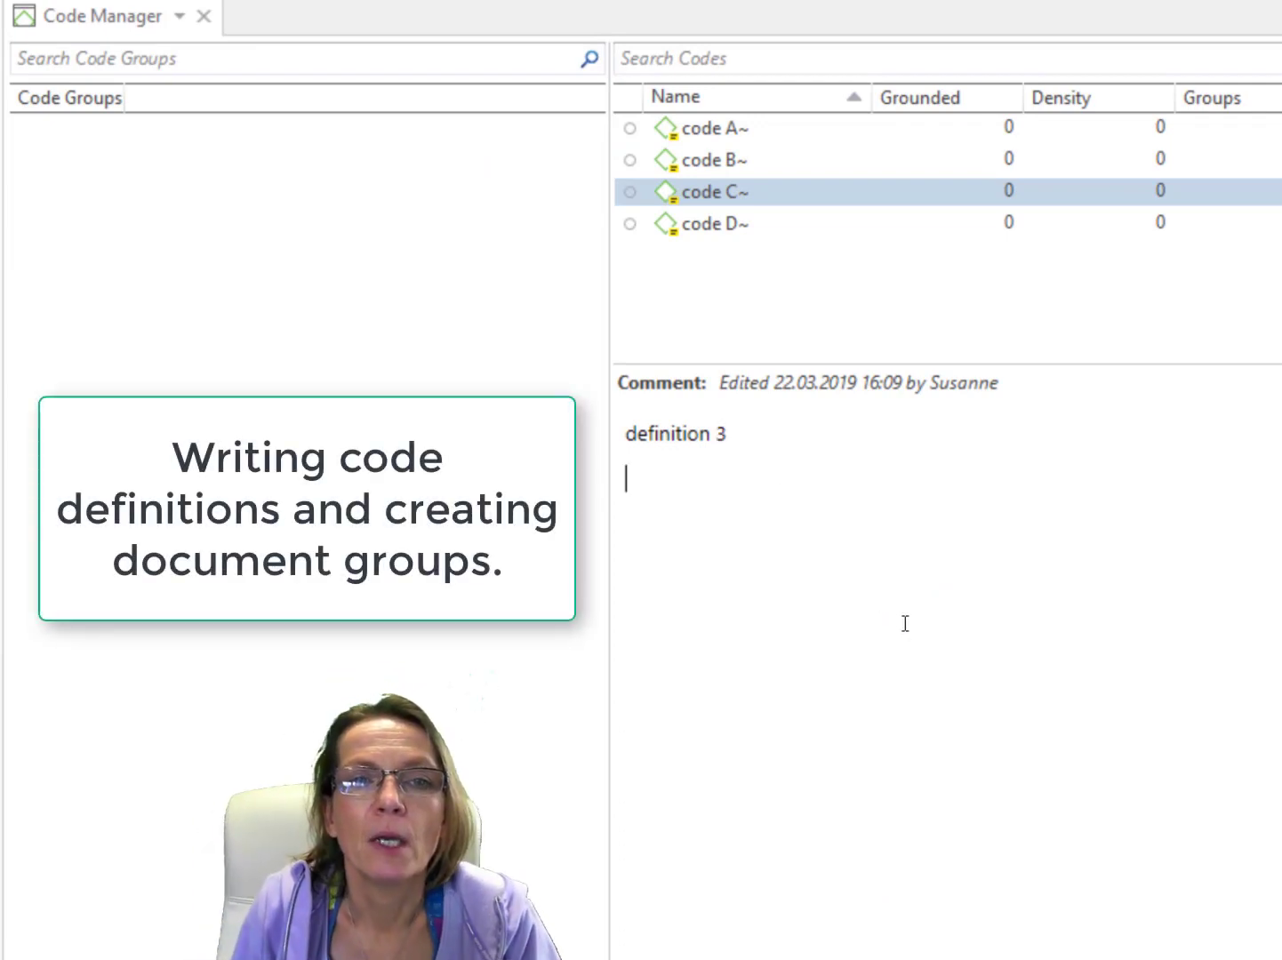
- Create a code group named "group 1" containing code A and code B
click(737, 134)
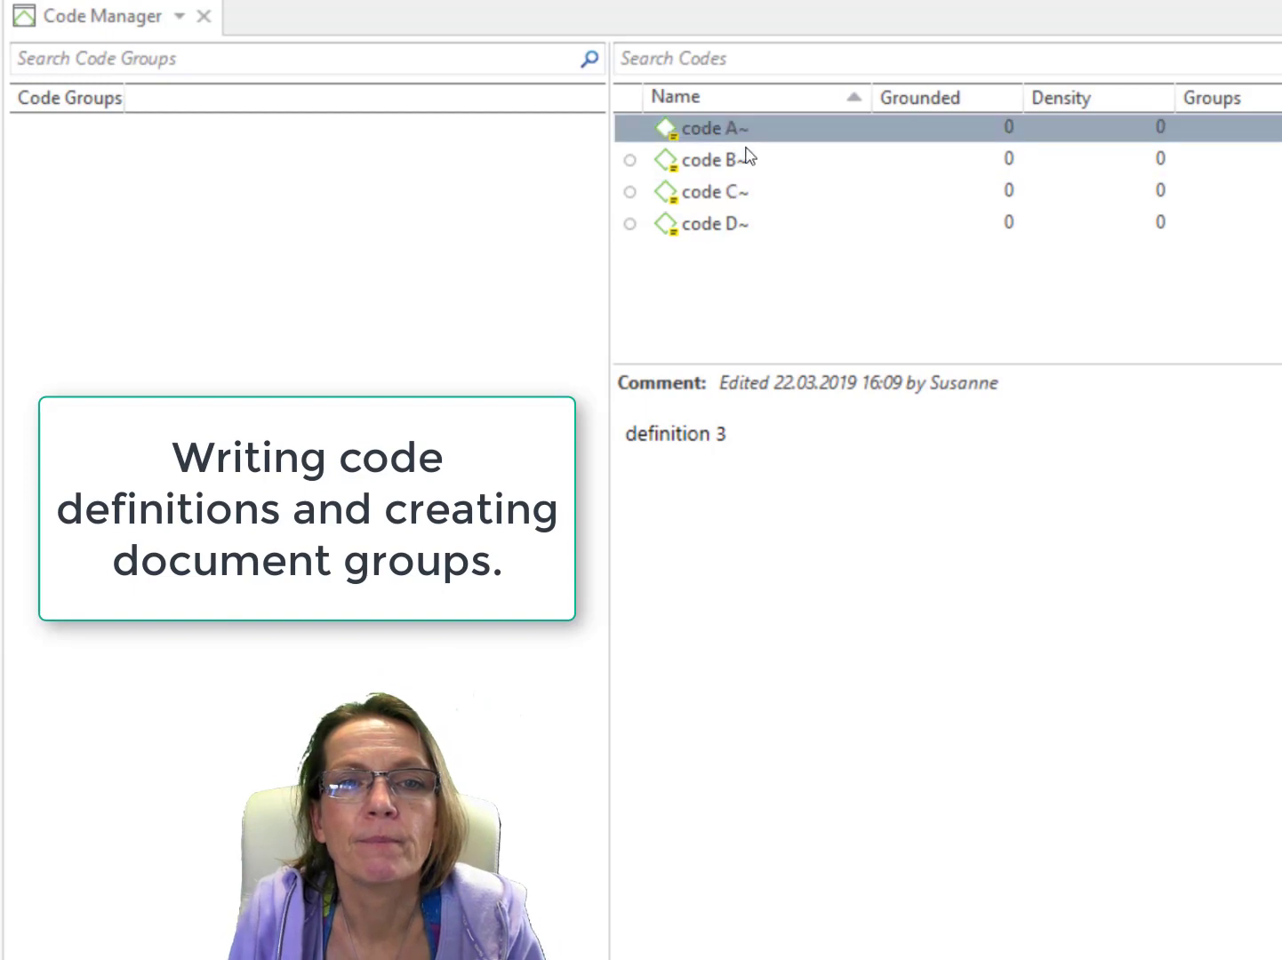
click(746, 160)
ctrl+click(744, 130)
drag(744, 129, 496, 267)
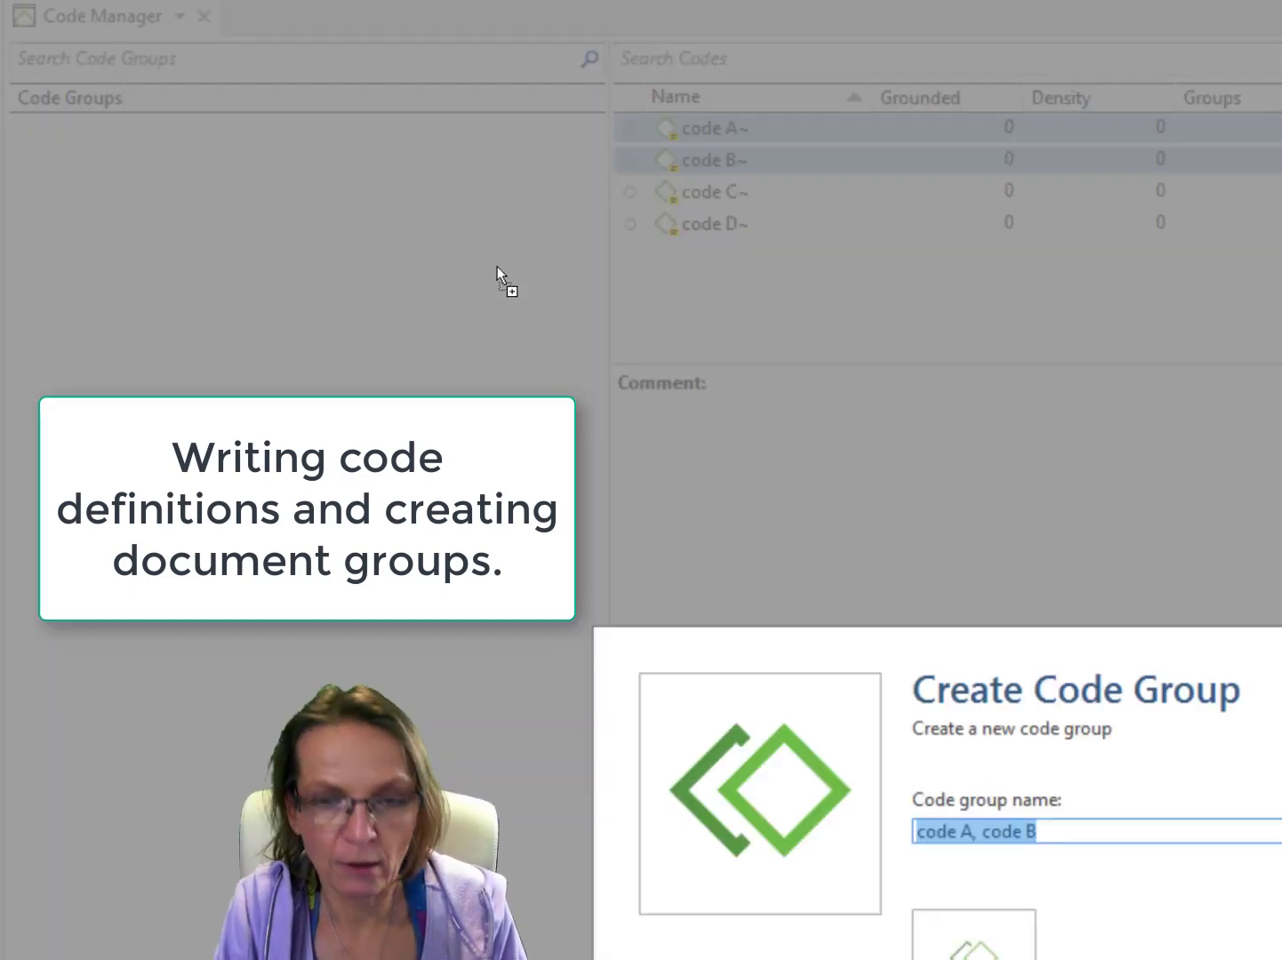
text(group)
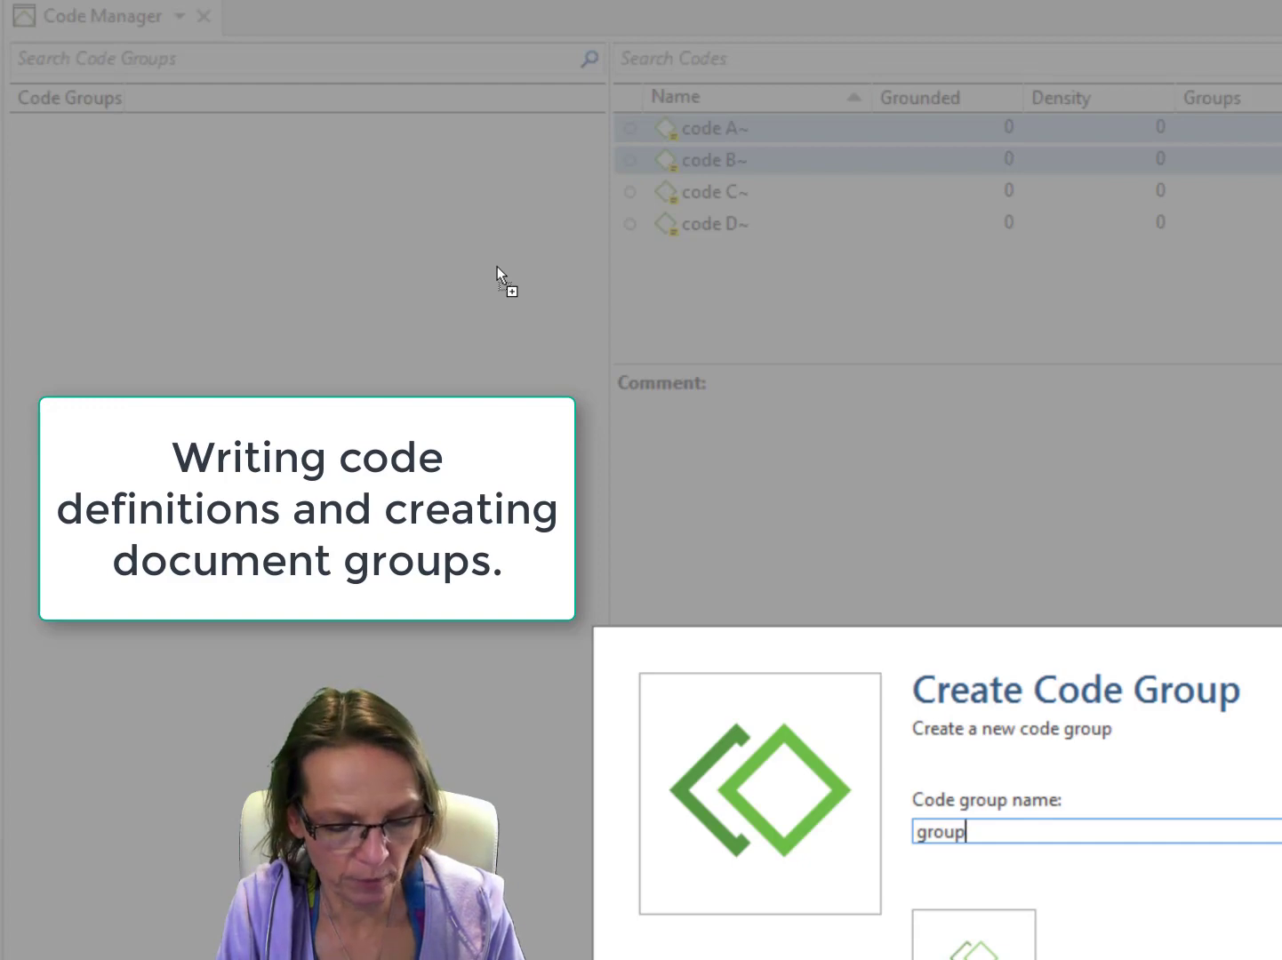
text( 1)
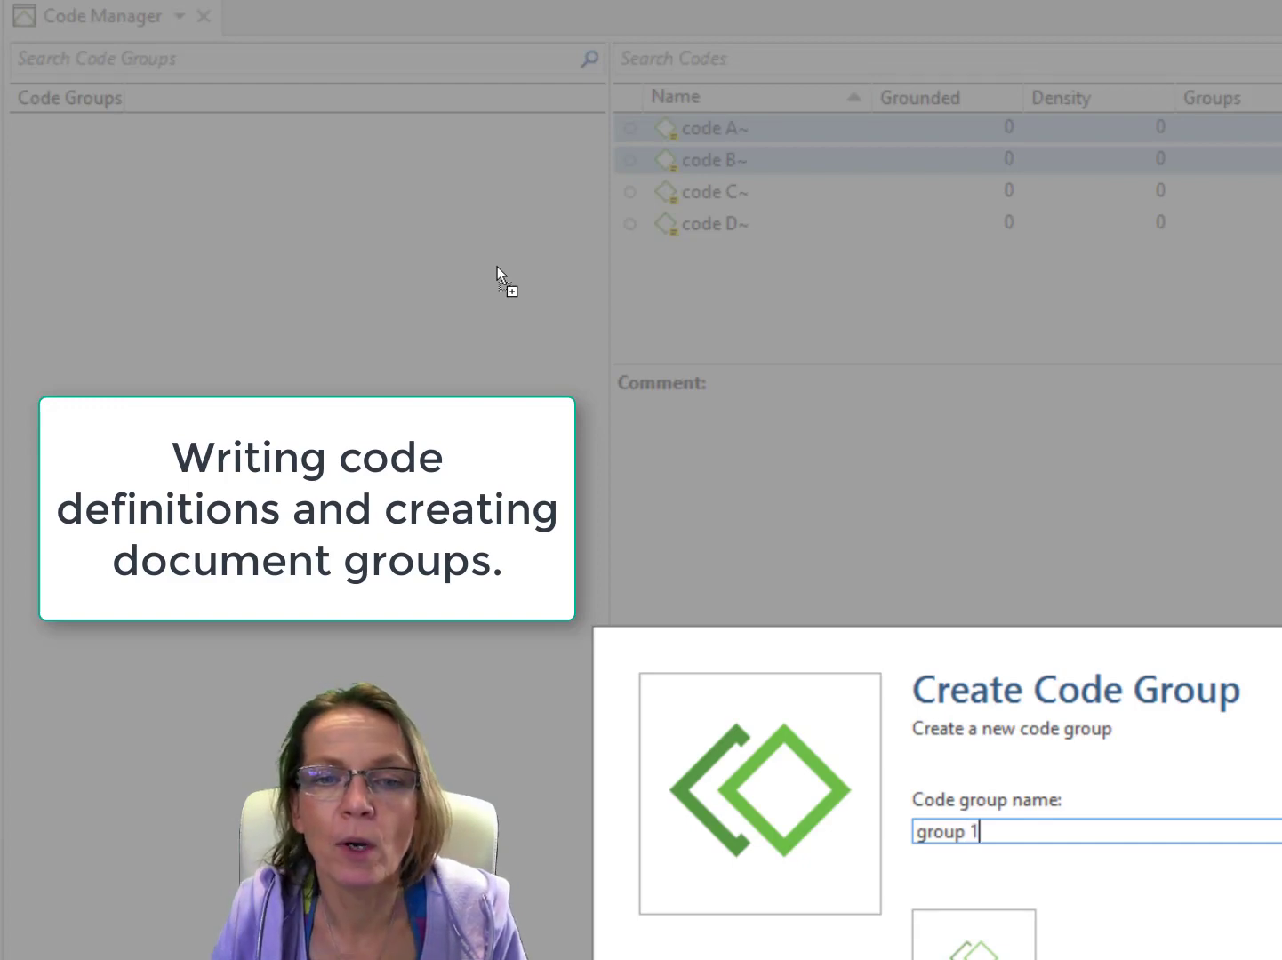
key(Tab)
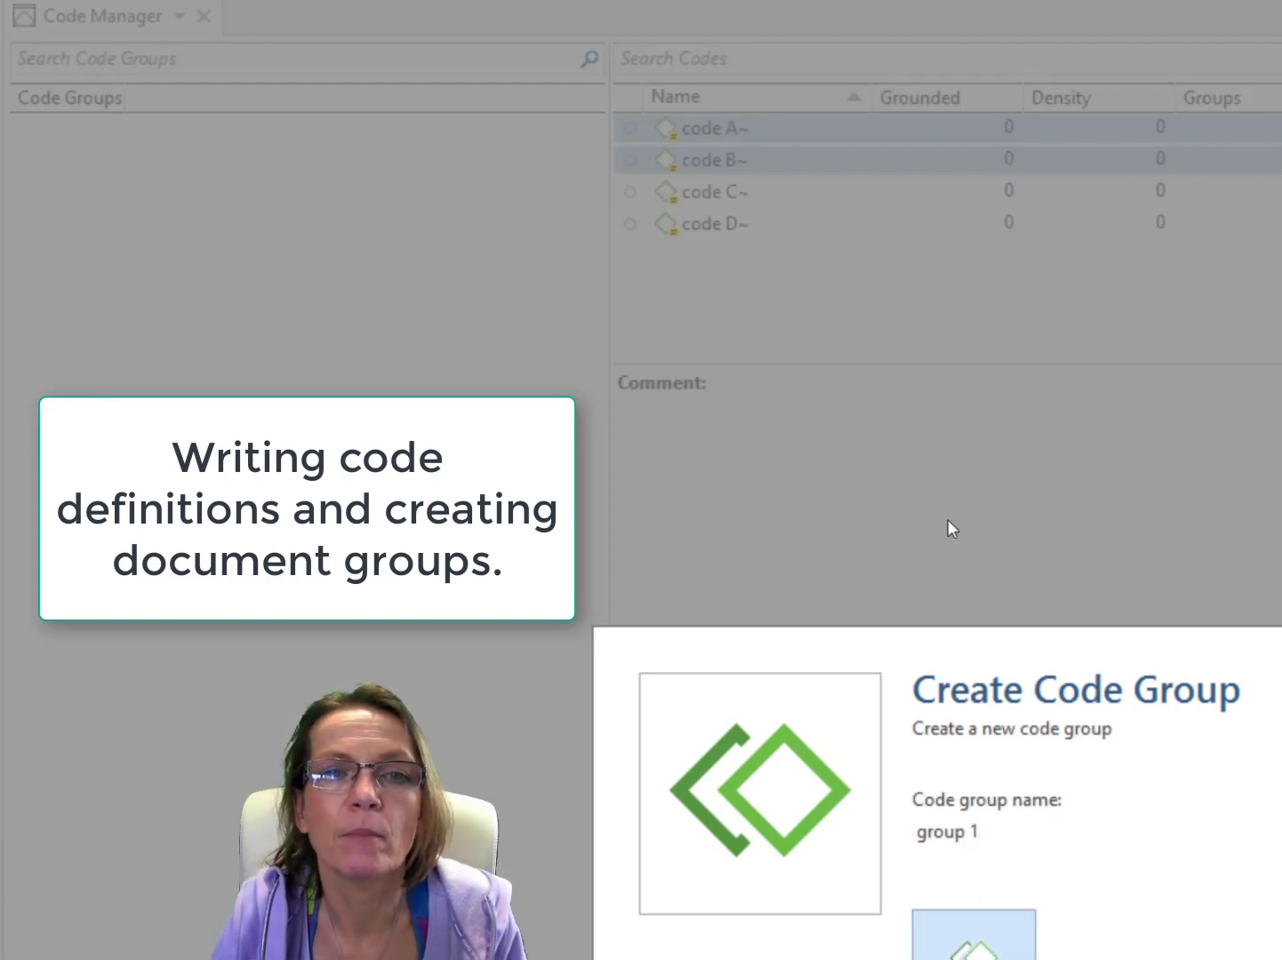
key(Return)
- Create a code group named "group 2" containing code C and code D
click(733, 204)
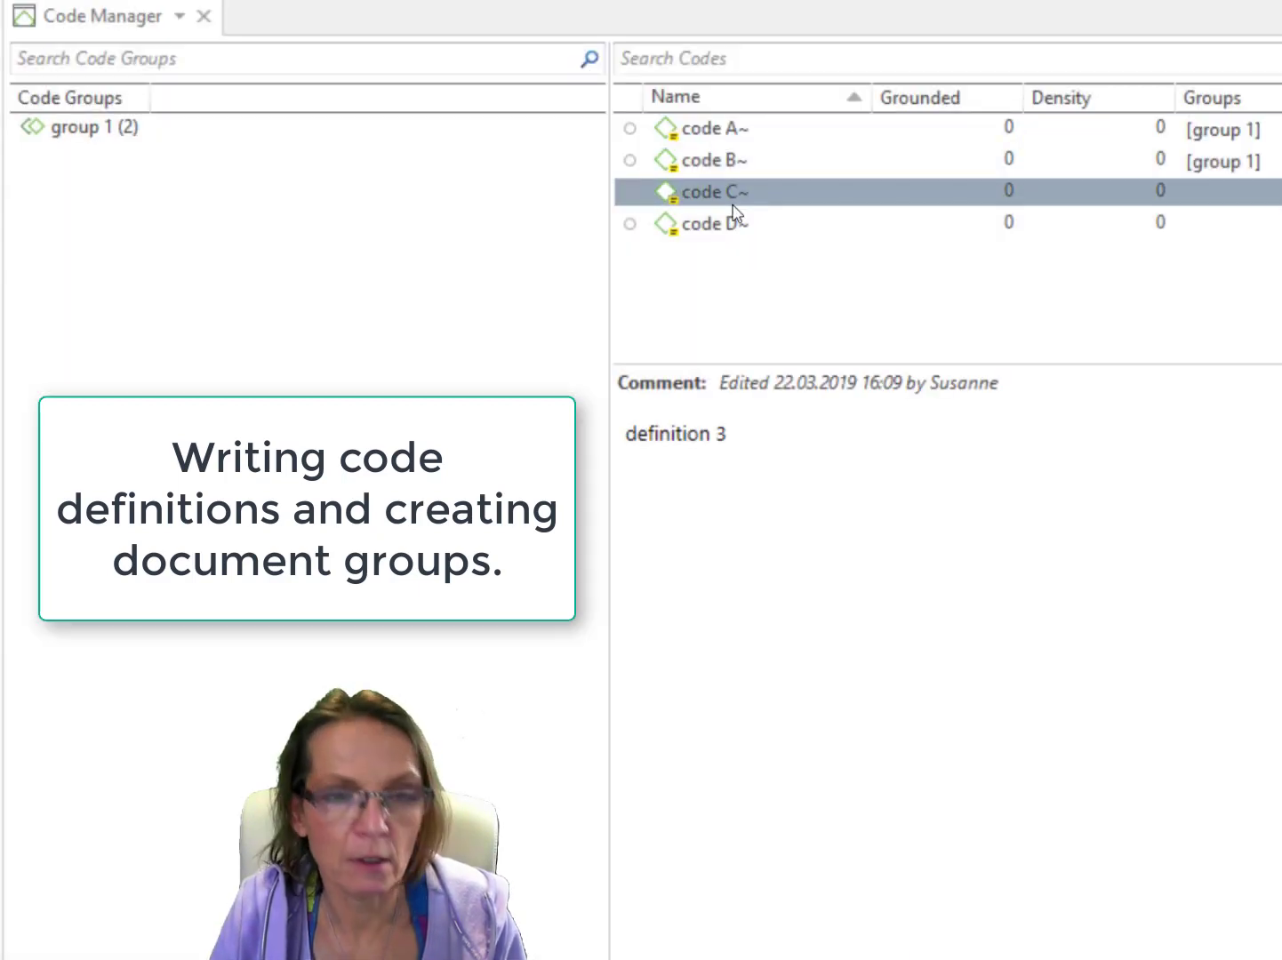
ctrl+click(733, 223)
drag(731, 202, 416, 251)
text(group)
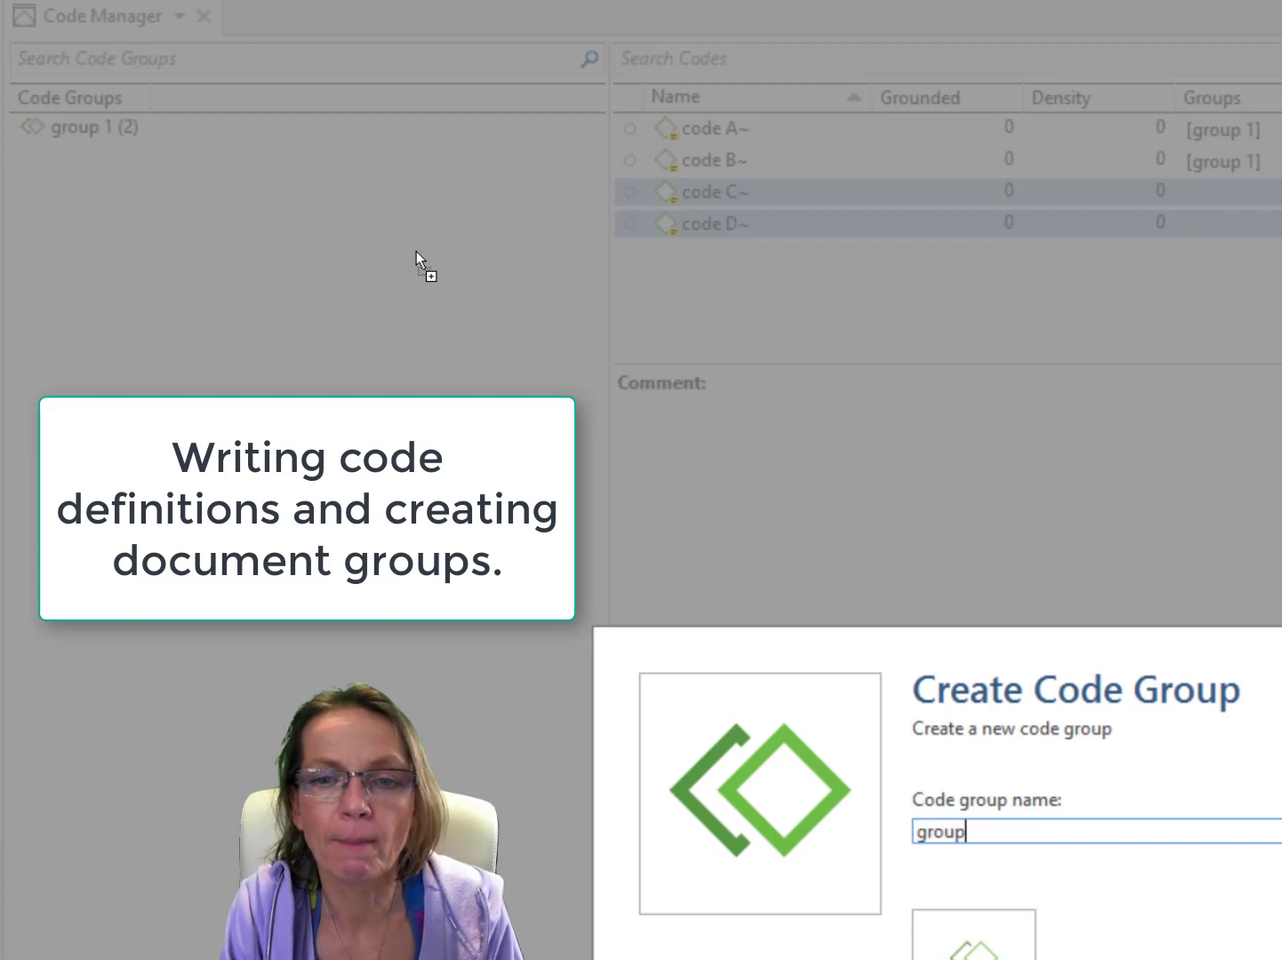
text( 2)
key(Return)
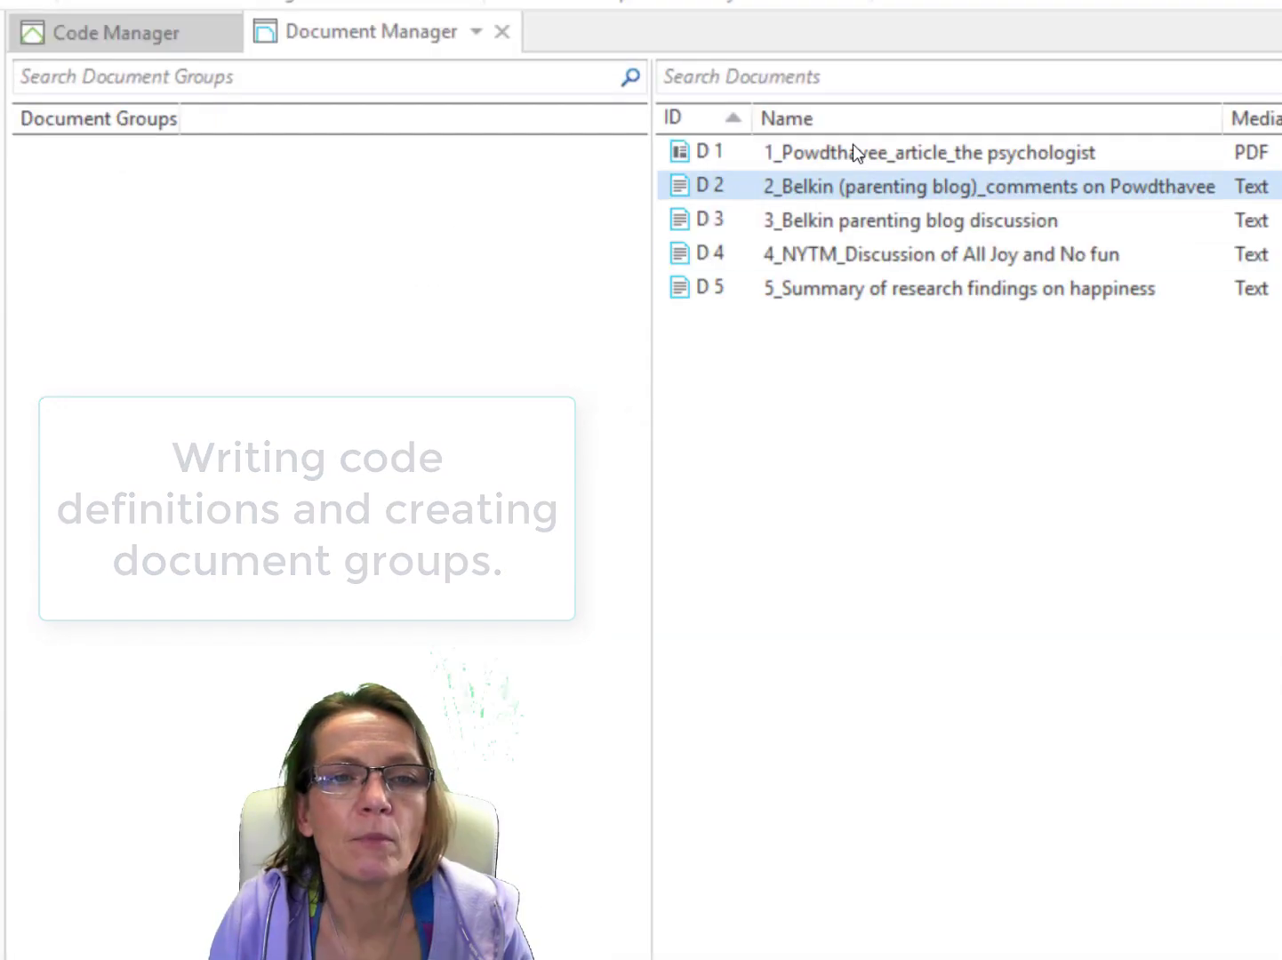
- Create a document group named "group 1" containing documents D 1 and D 5
click(853, 151)
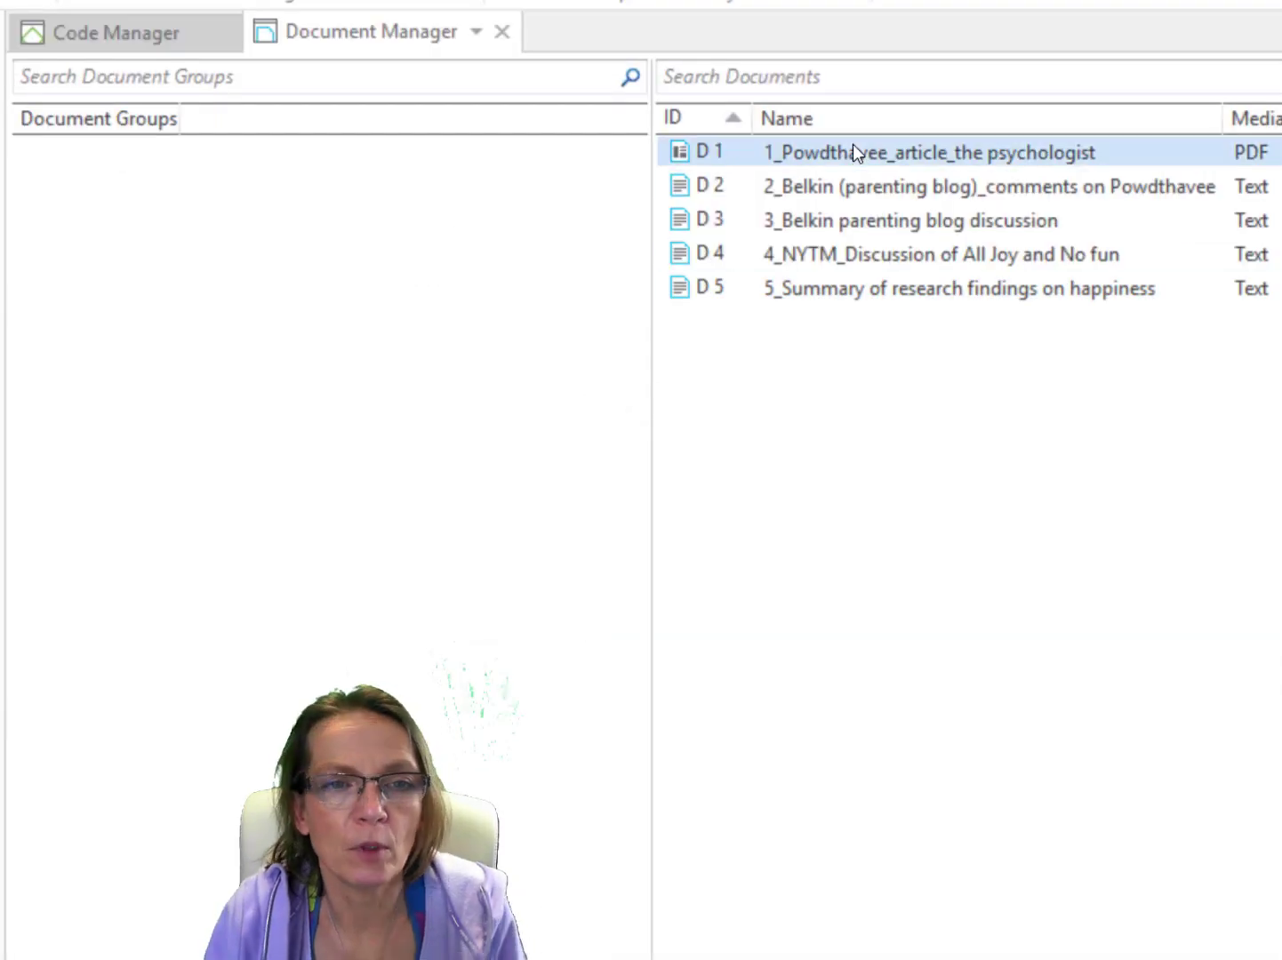
ctrl+click(852, 289)
drag(849, 289, 355, 291)
text(grou)
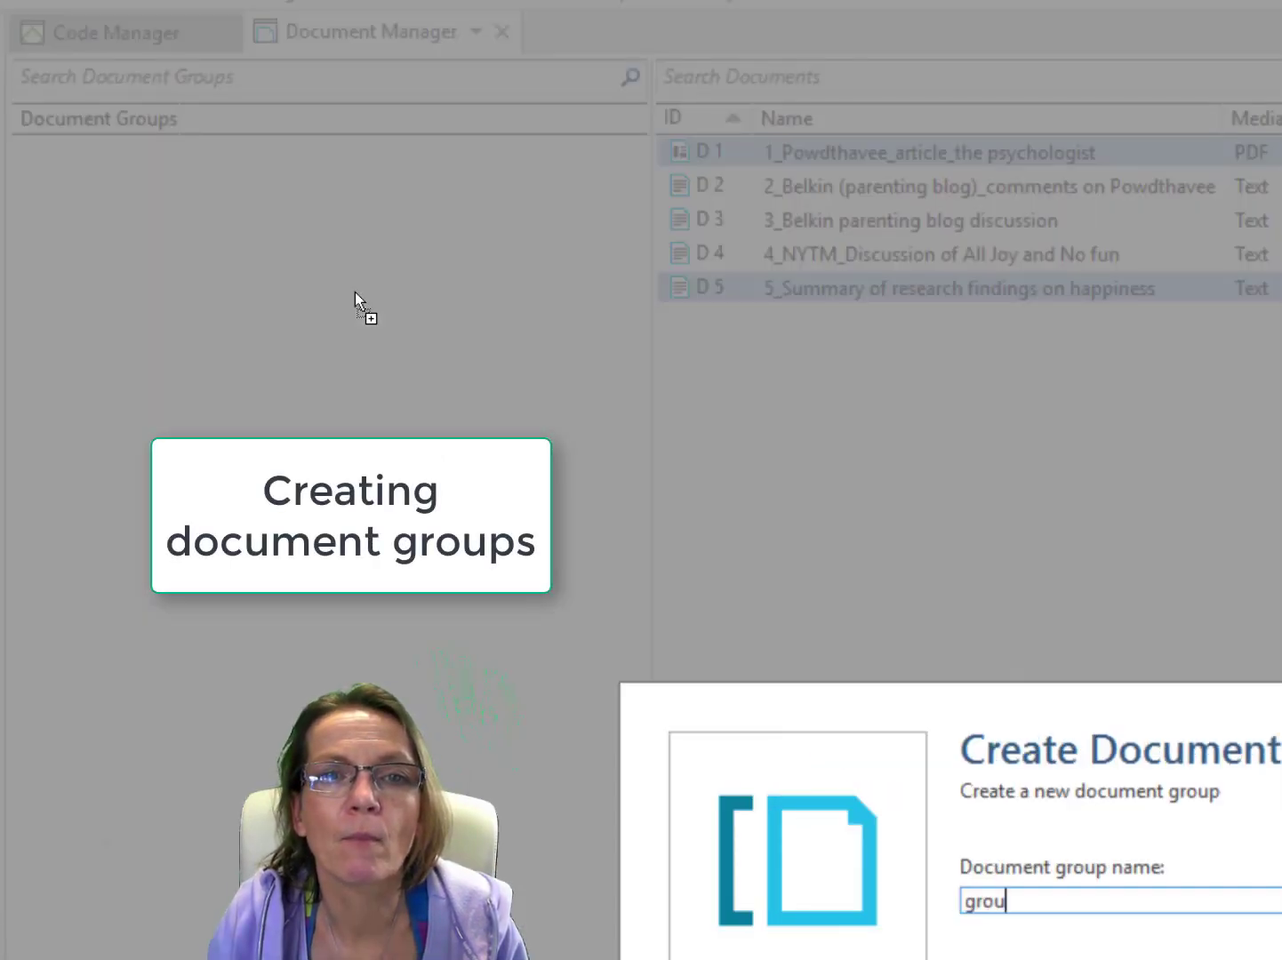
text(p 1)
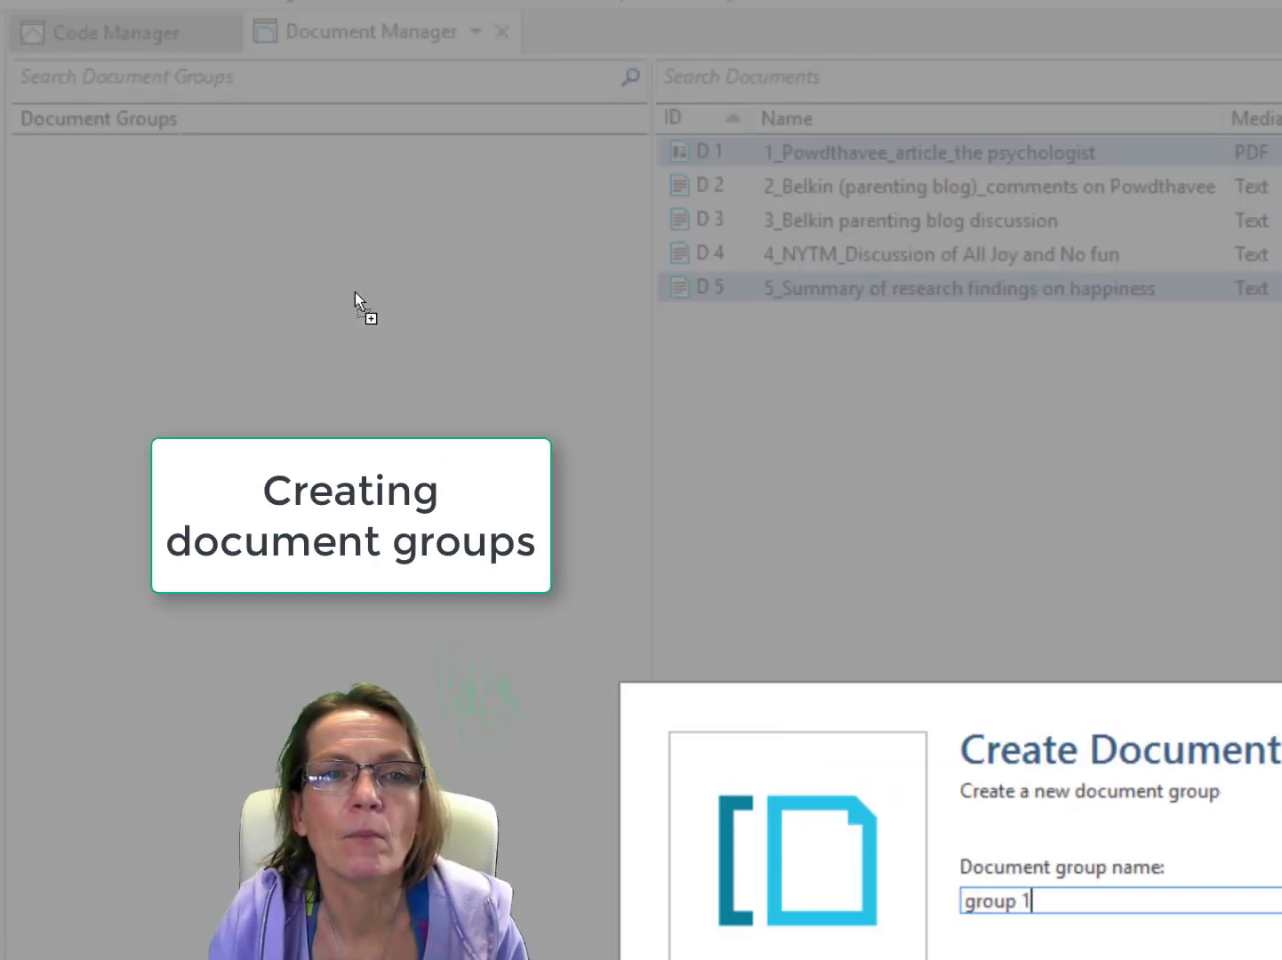
key(Return)
- Create a document group named "group 2" containing documents D 2, D 3 and D 4
click(899, 186)
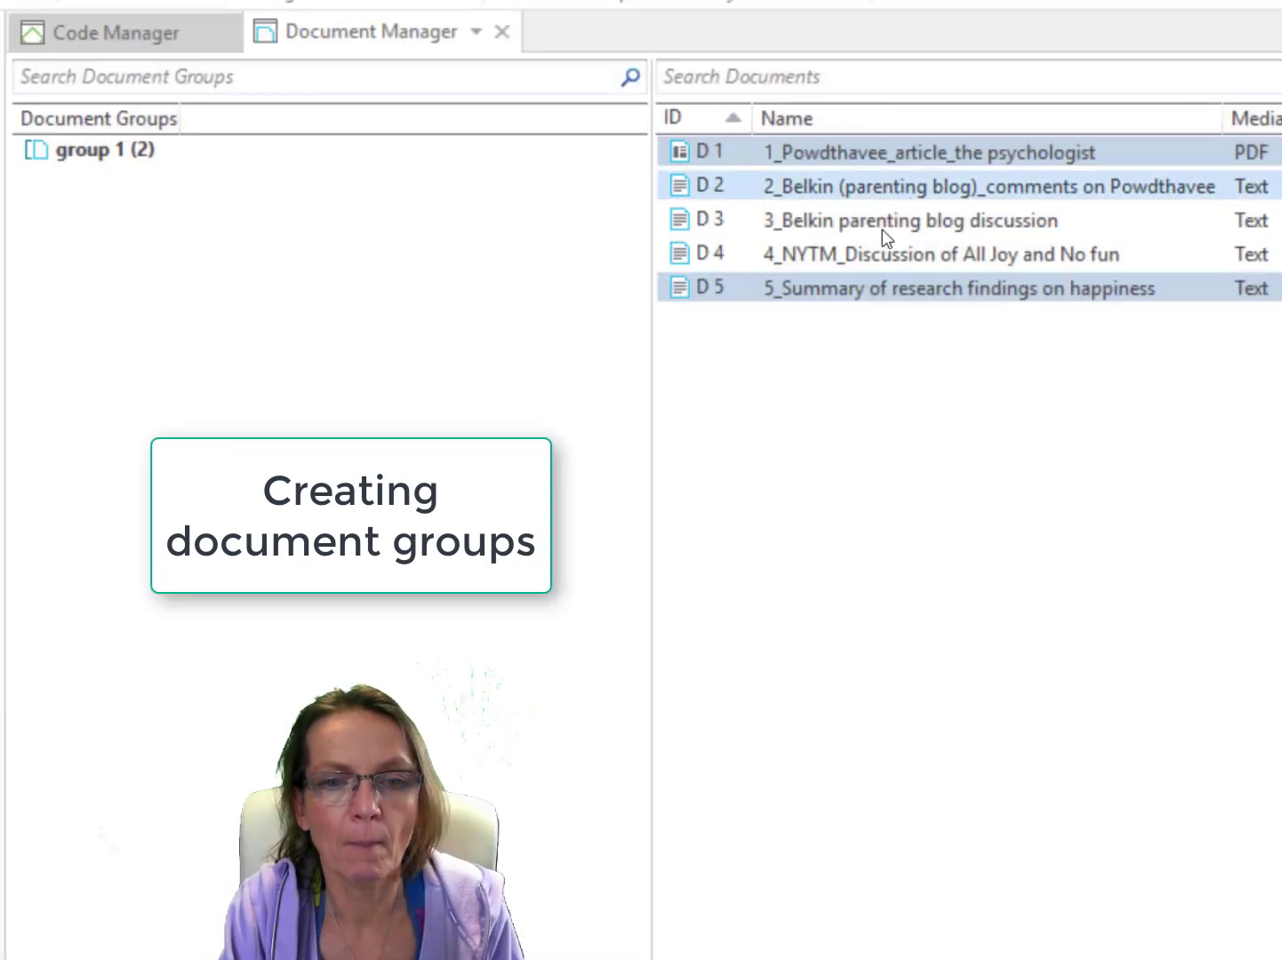
shift+click(873, 242)
drag(876, 232, 312, 258)
text(gropu)
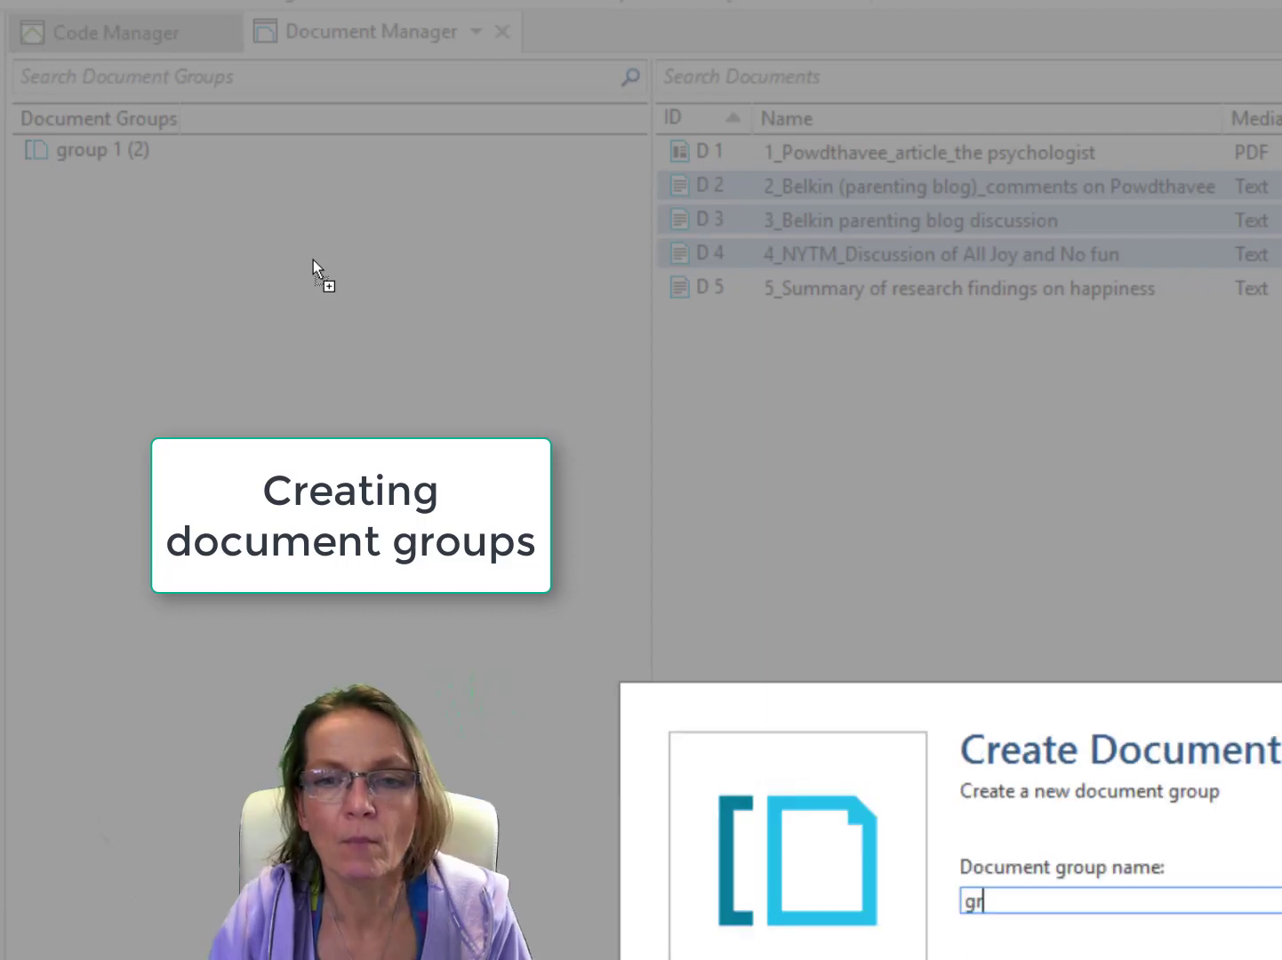
key(BackSpace)
key(BackSpace)
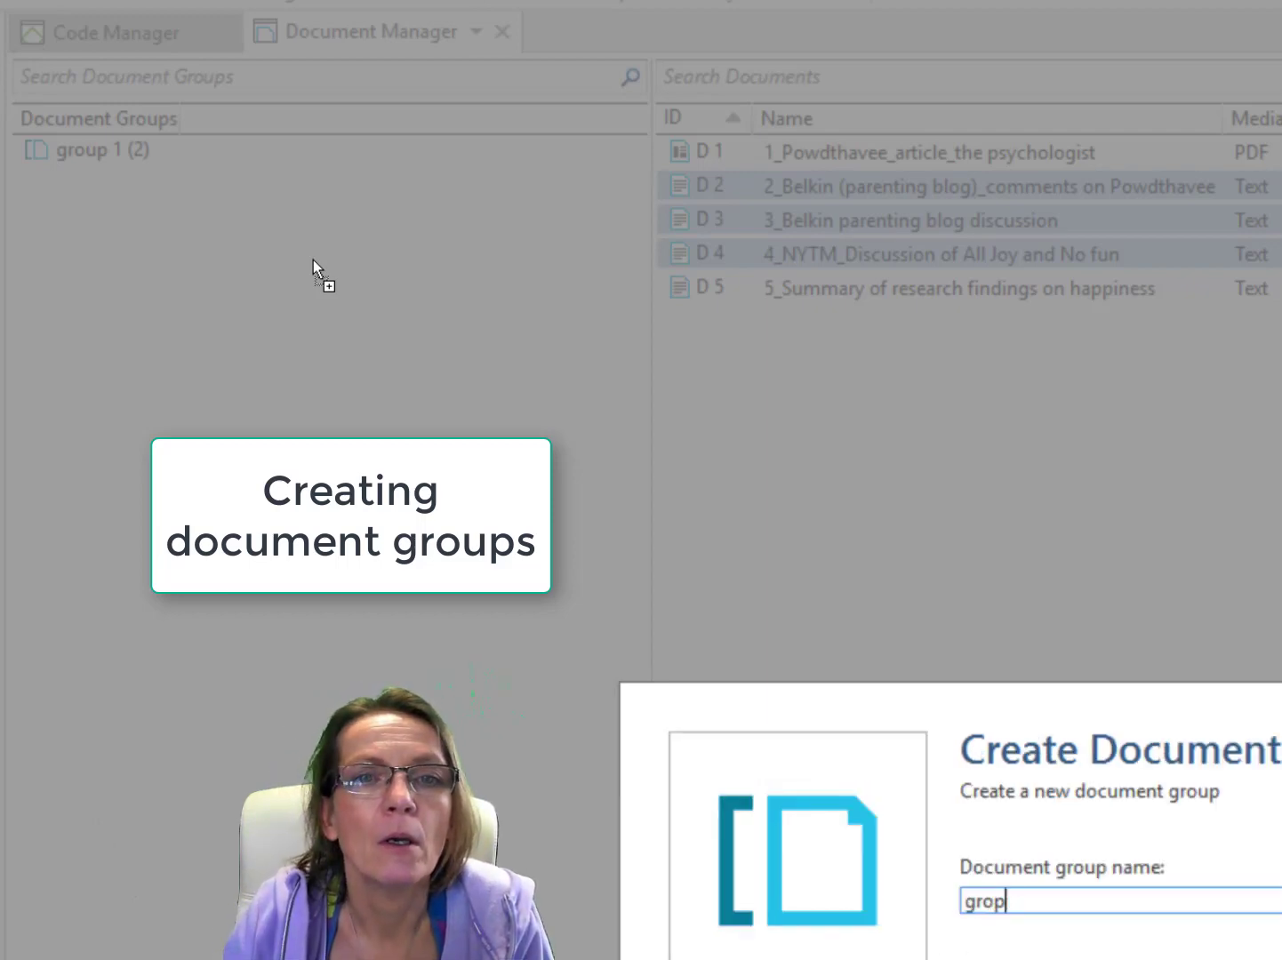
text(up 2)
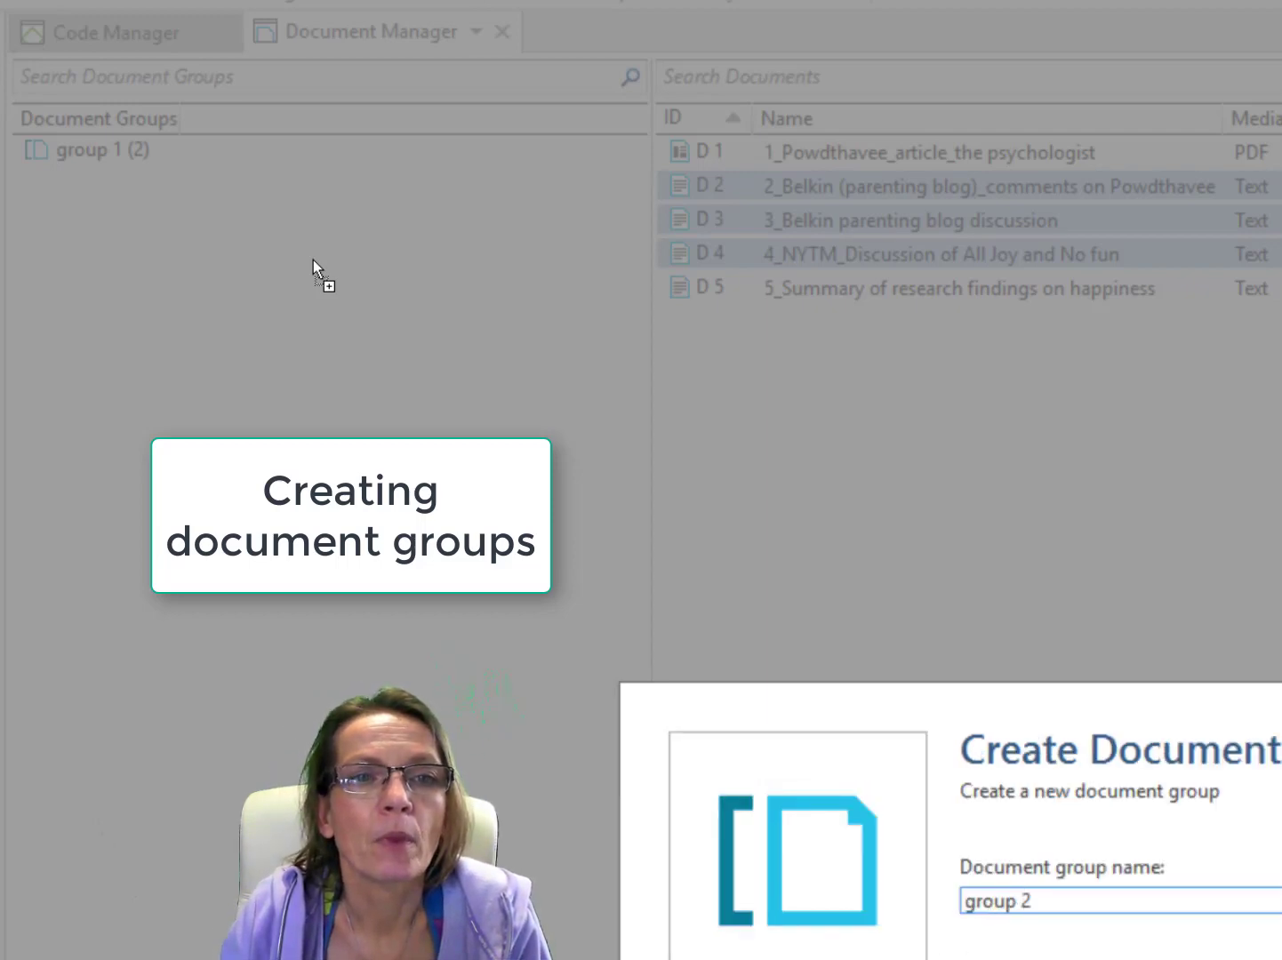
key(Return)
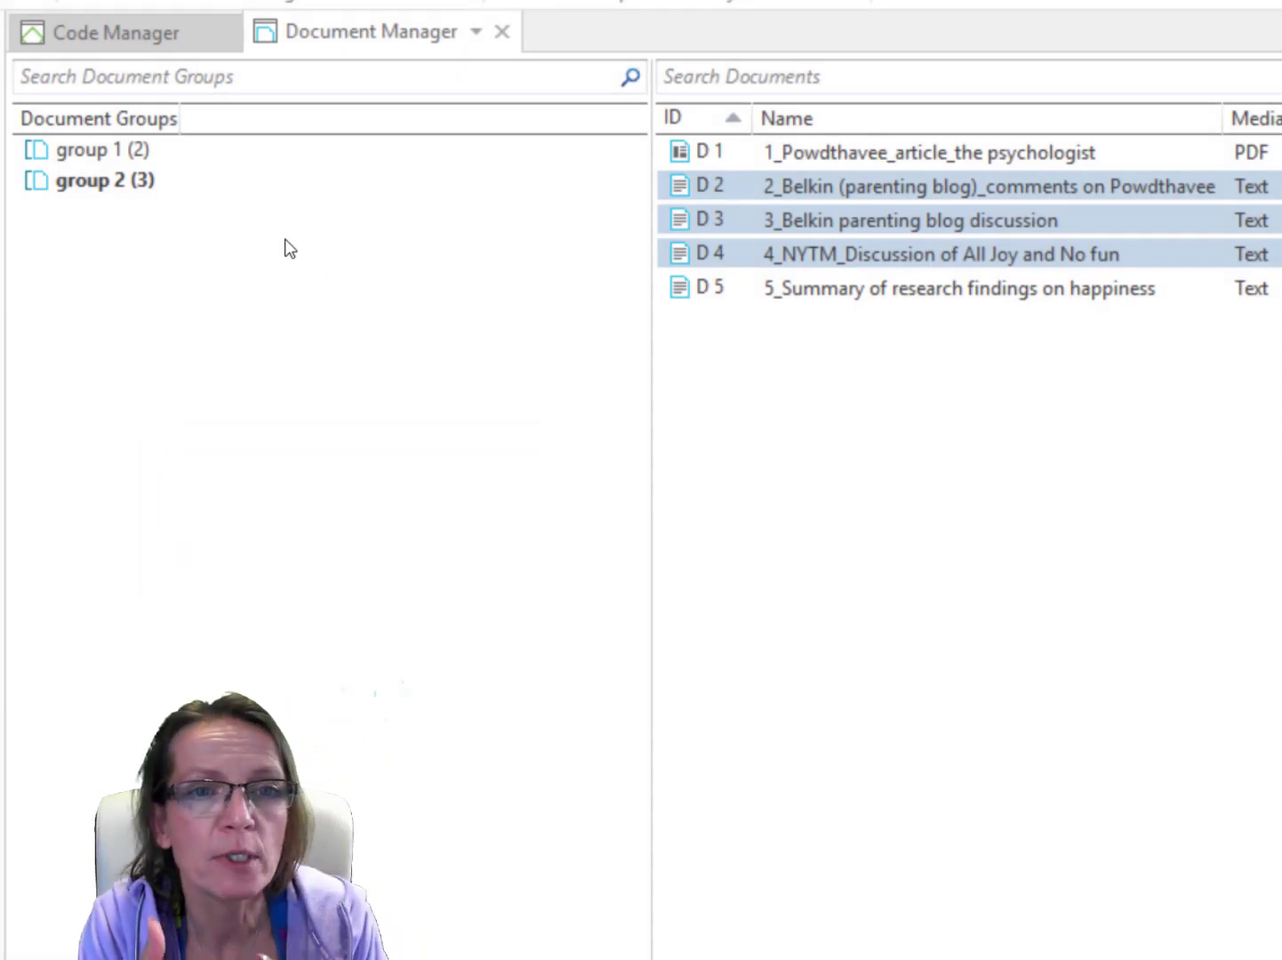
- Export project X as an ATLAS.ti project bundle, keeping the suggested file name, to the 1_ Project X Team folder on the Desktop
click(140, 34)
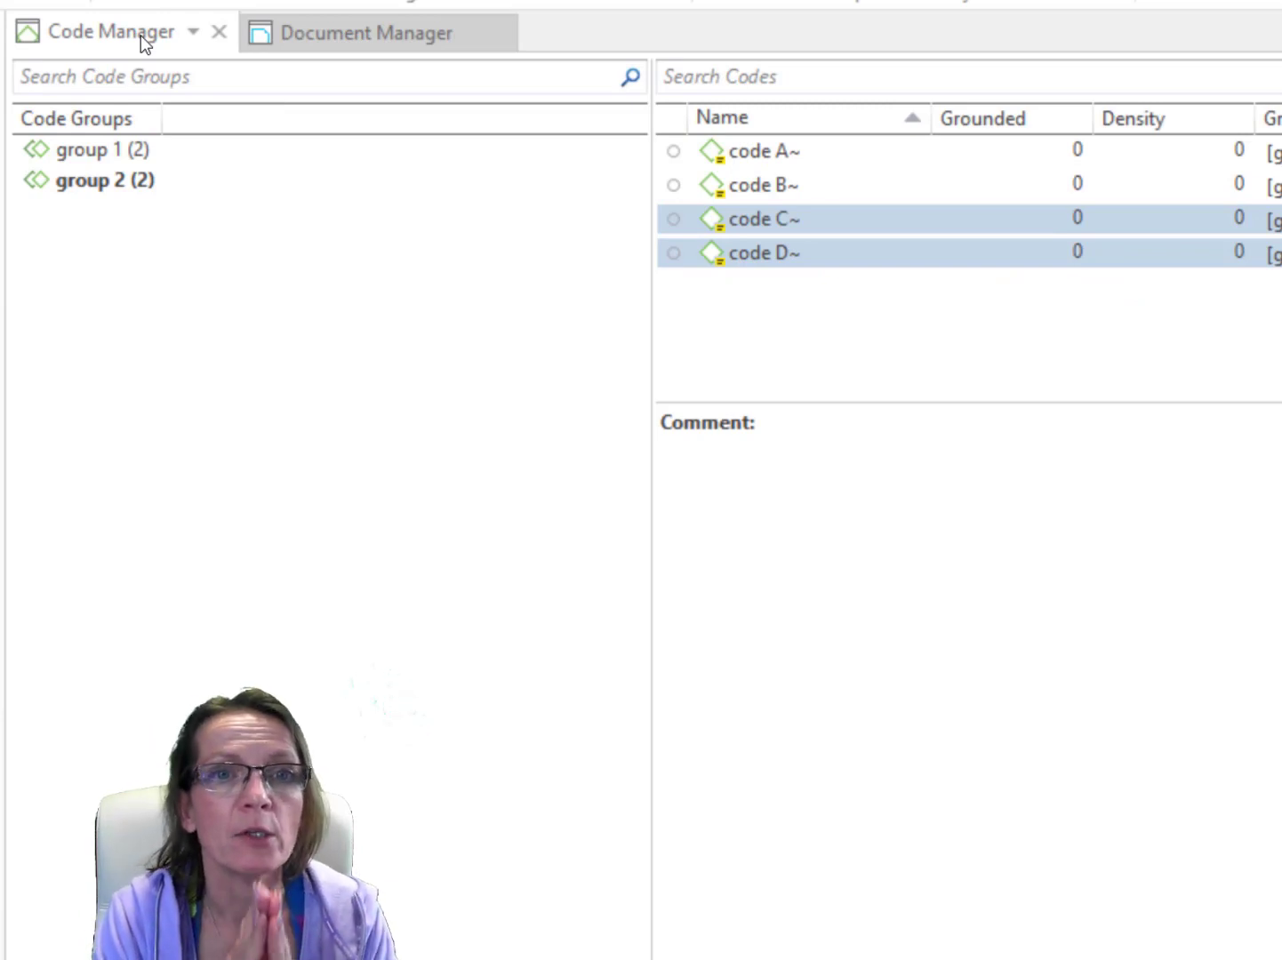
key(alt+f)
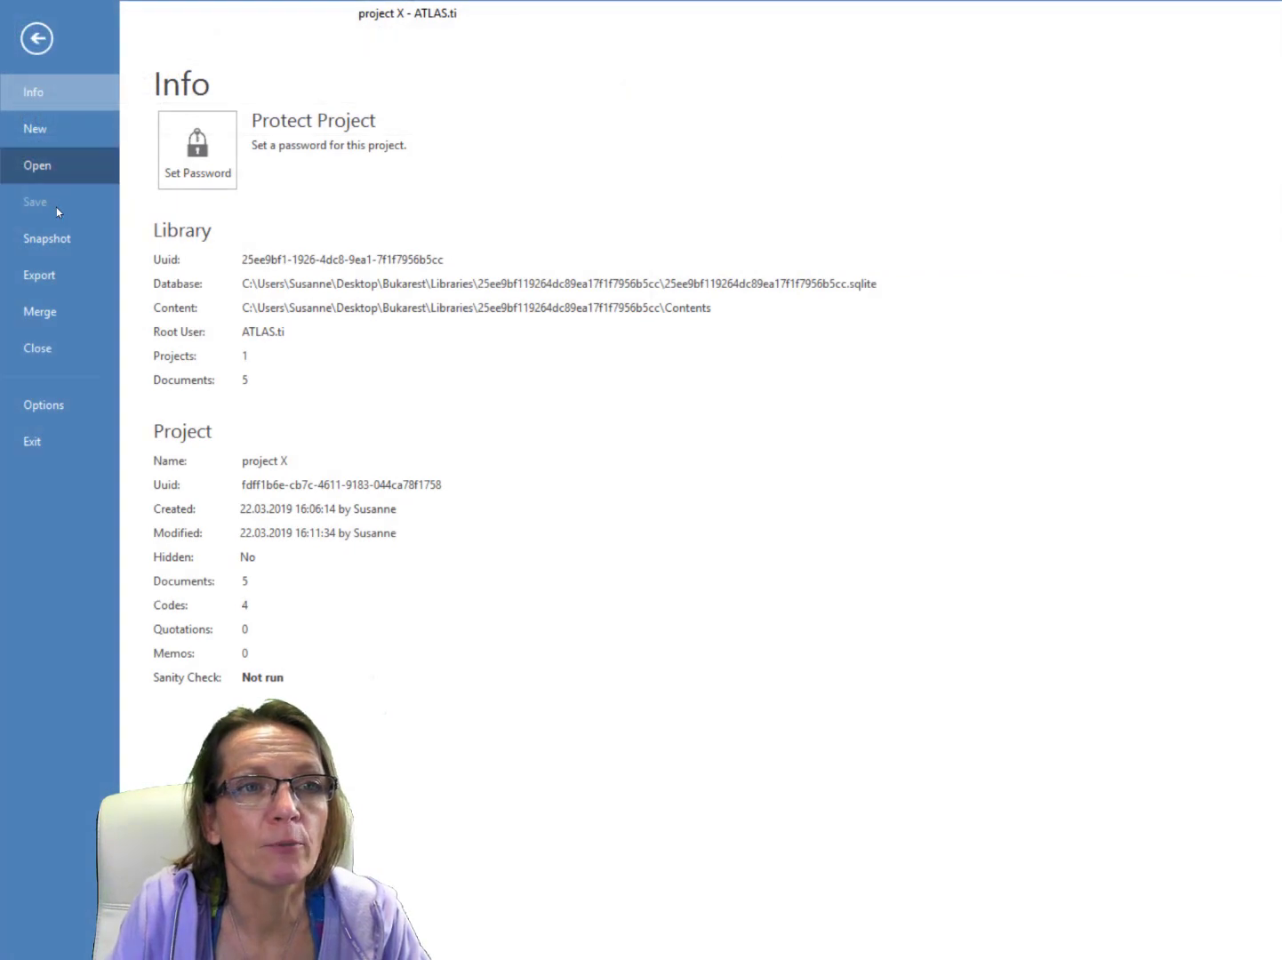
click(53, 274)
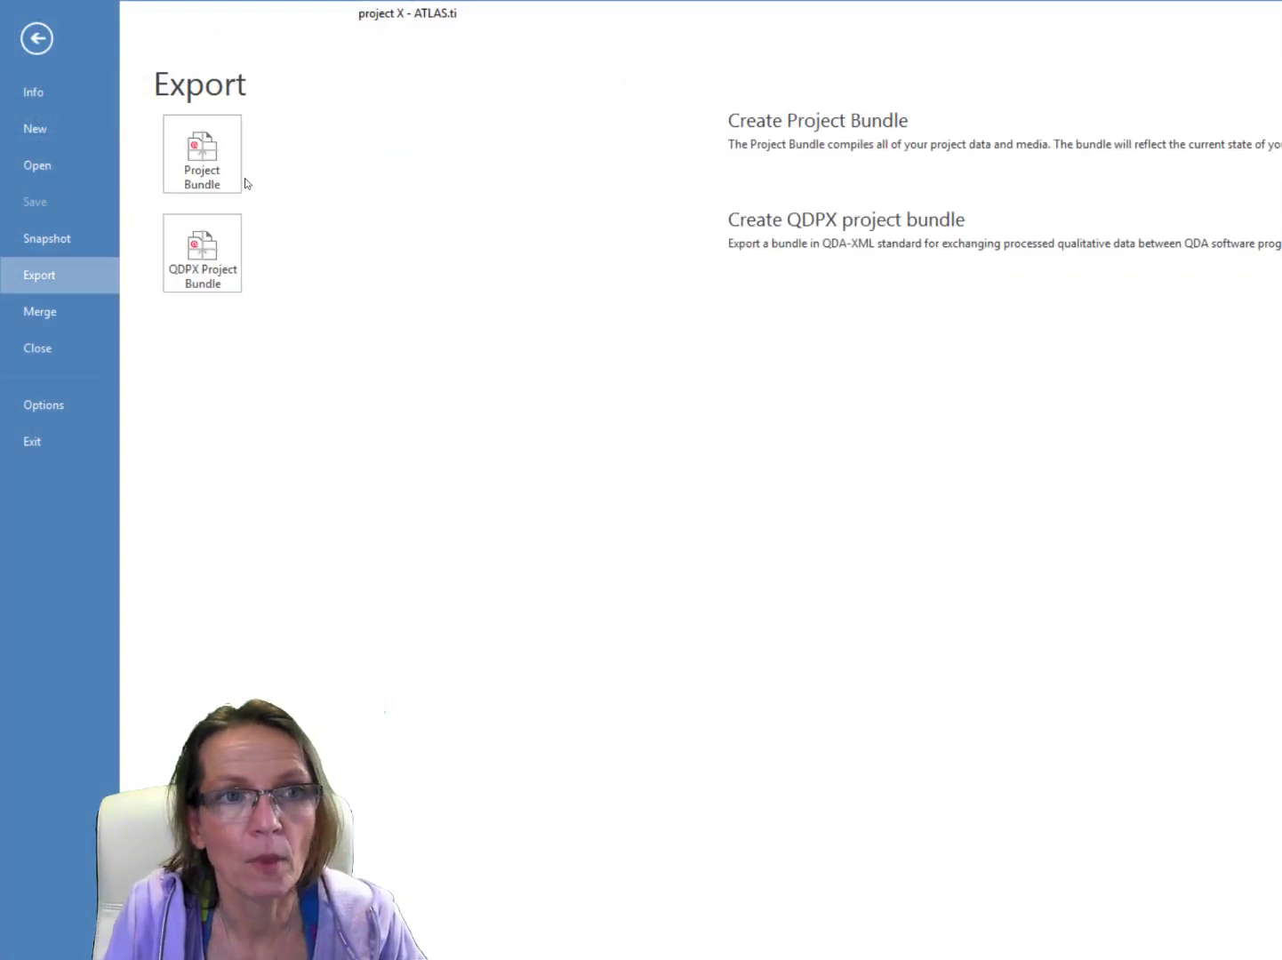
click(216, 157)
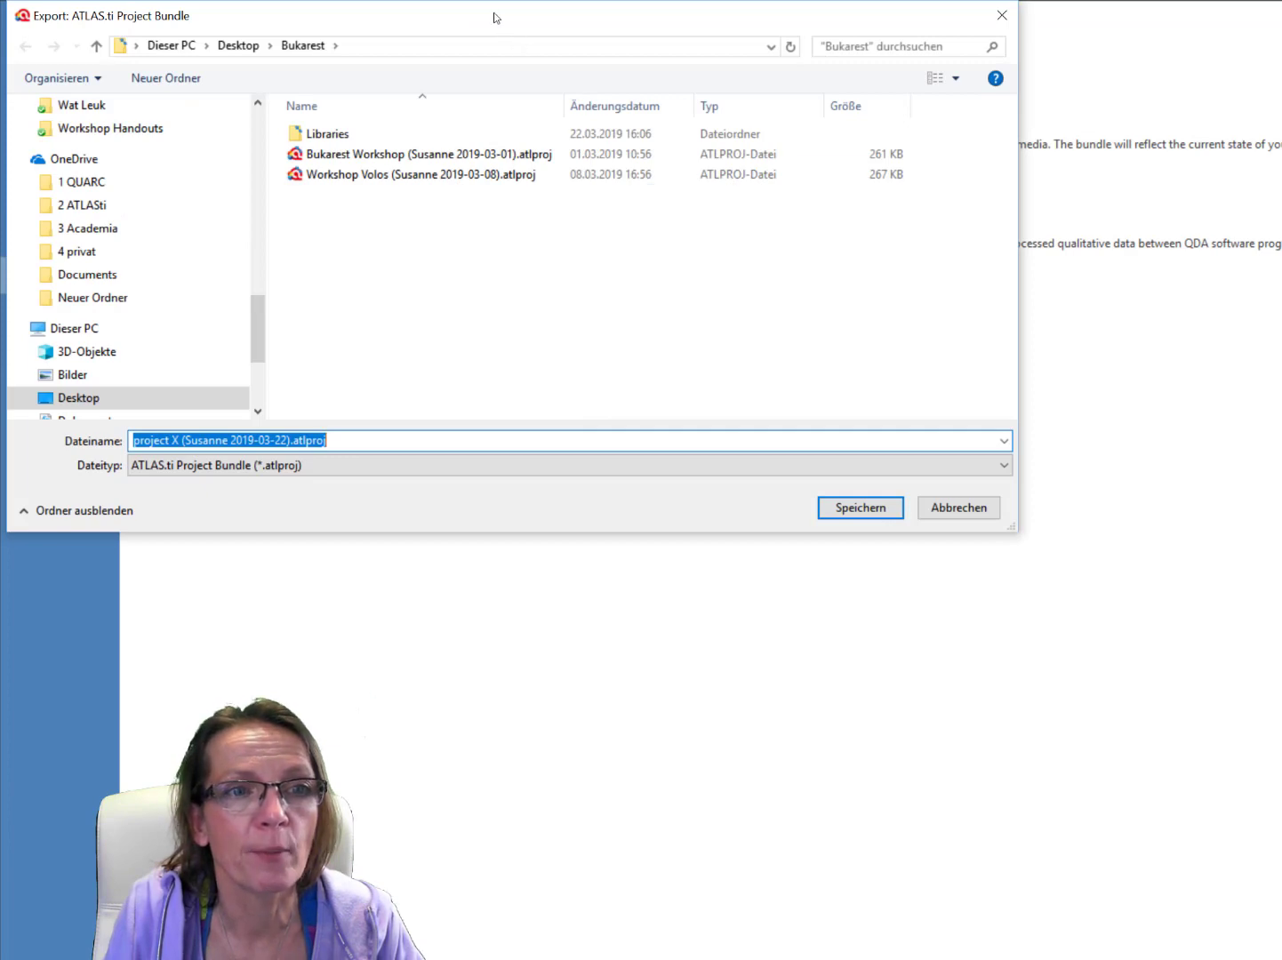
drag(494, 18, 772, 319)
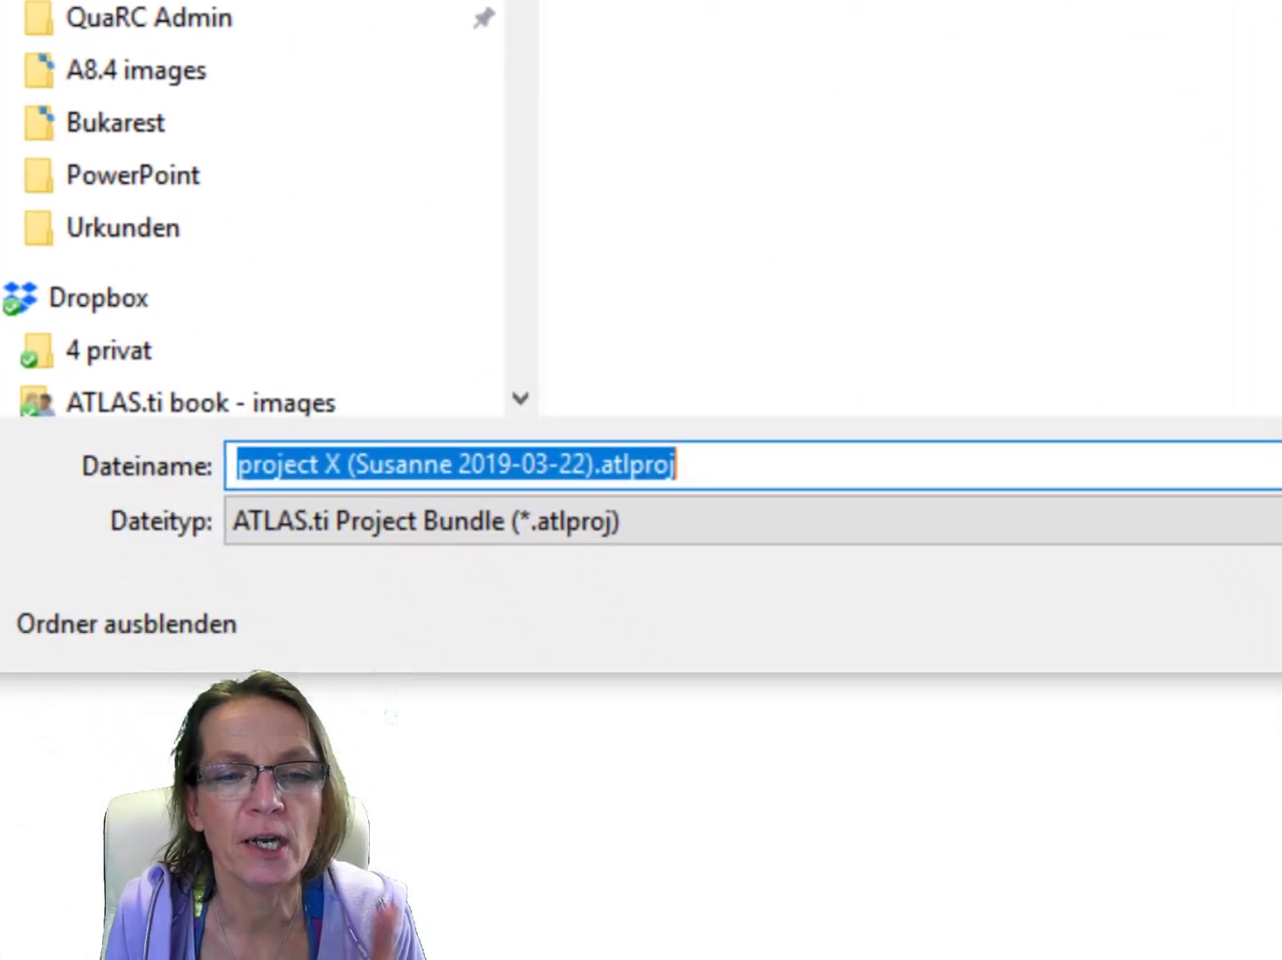
scroll(108, 22, up, 2)
click(114, 51)
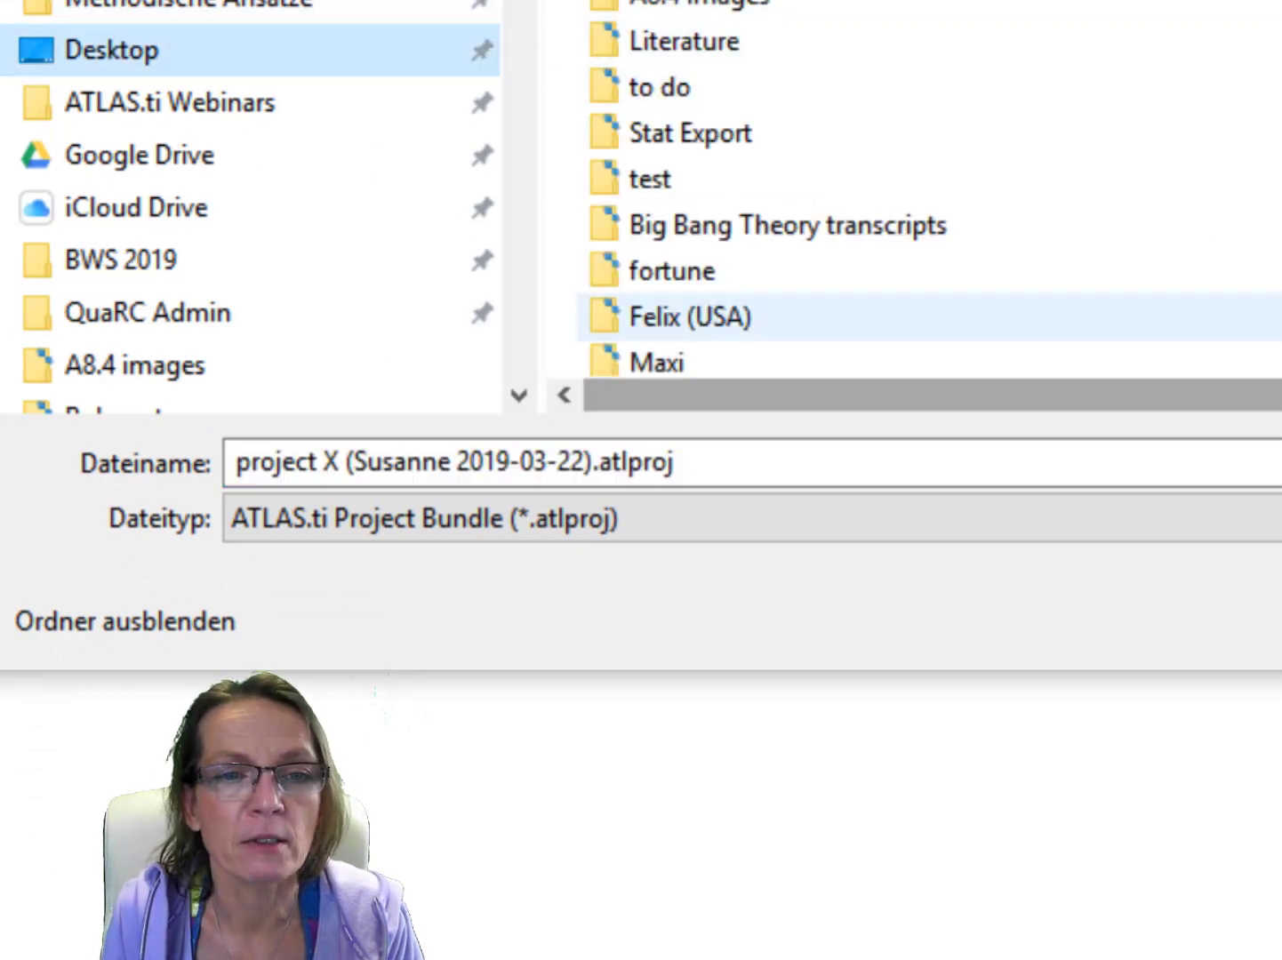
scroll(711, 189, down, 2)
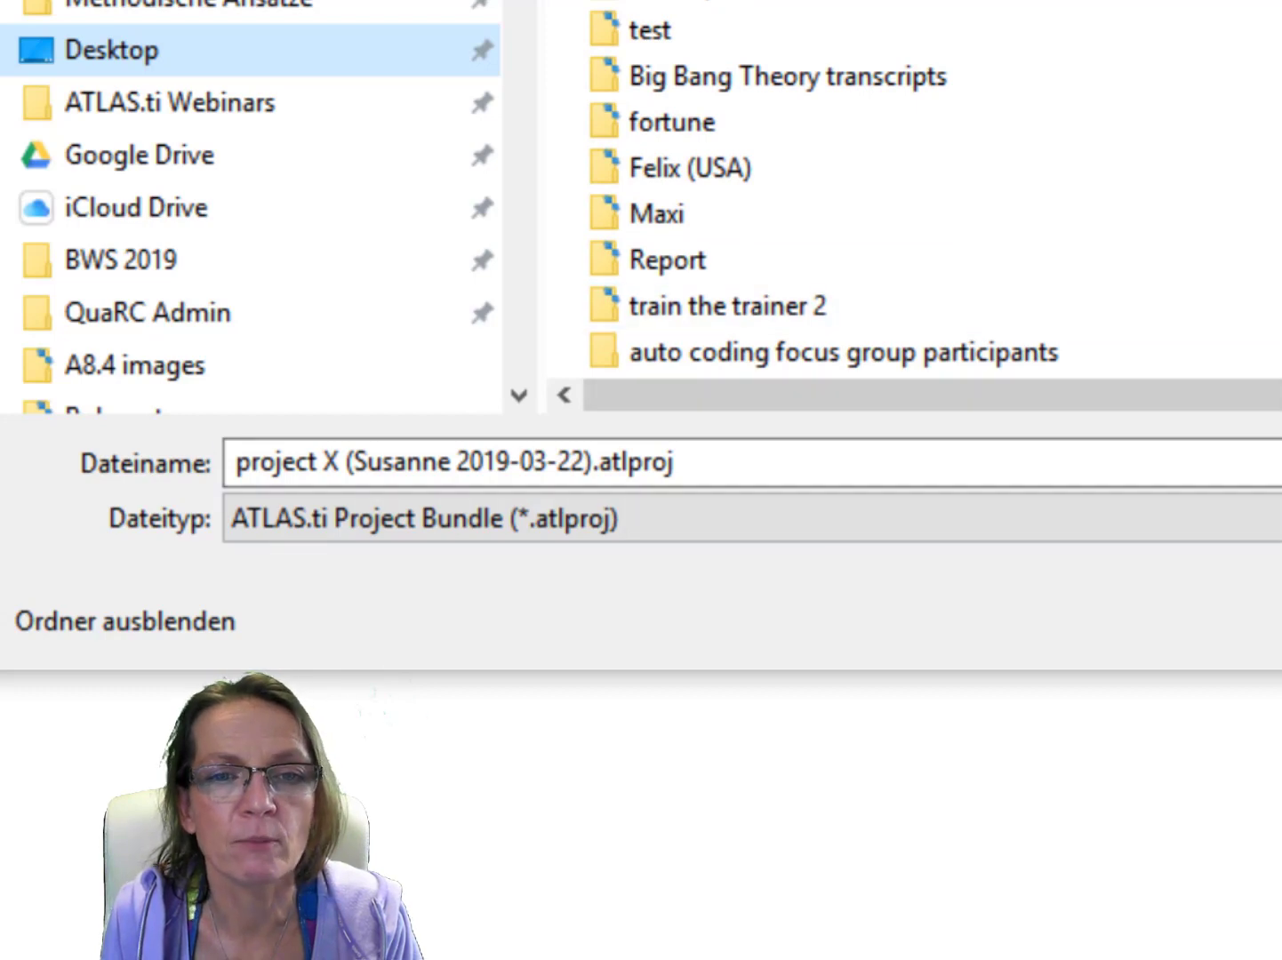
key(Return)
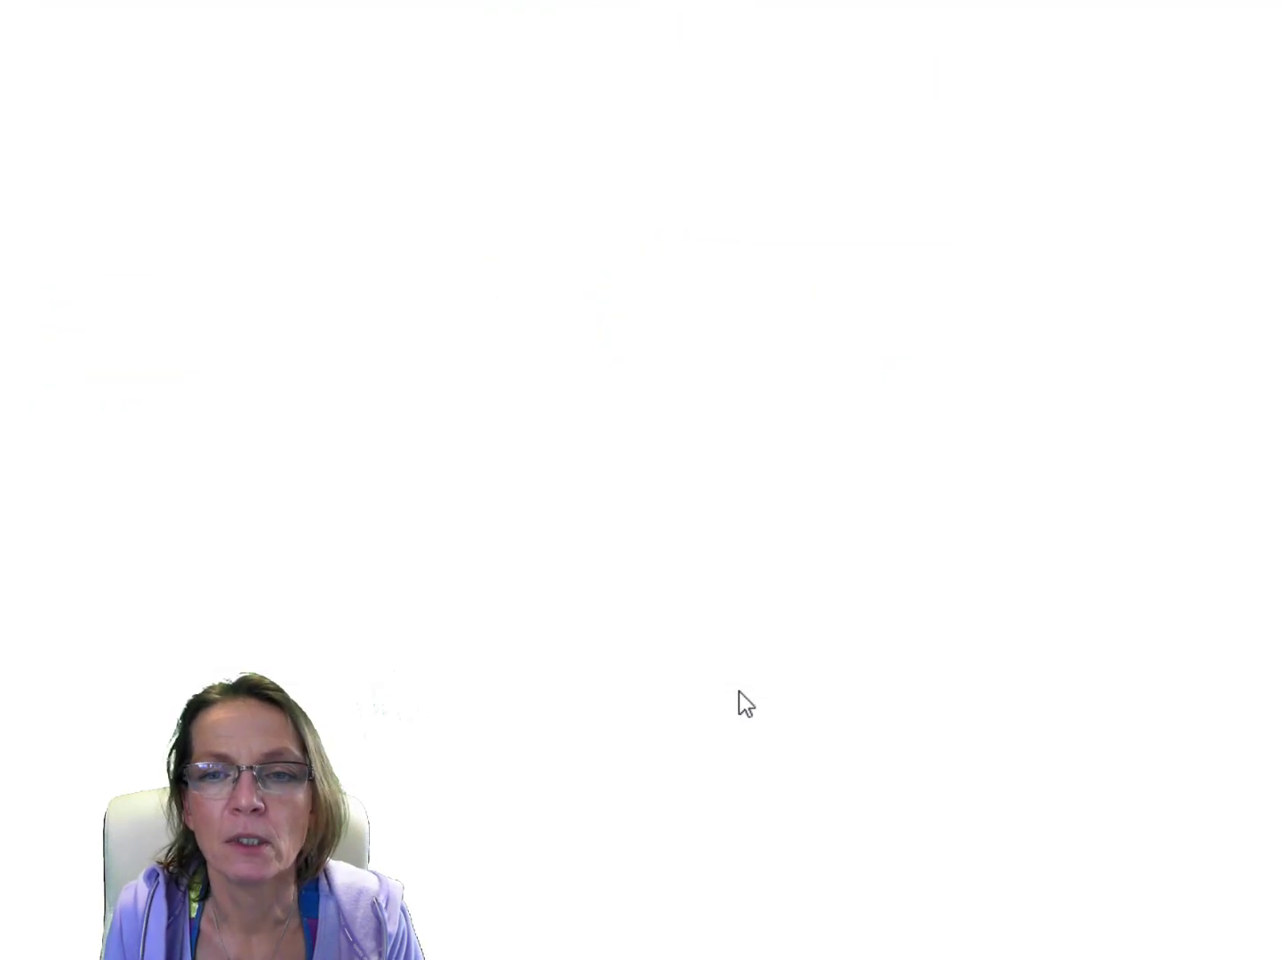
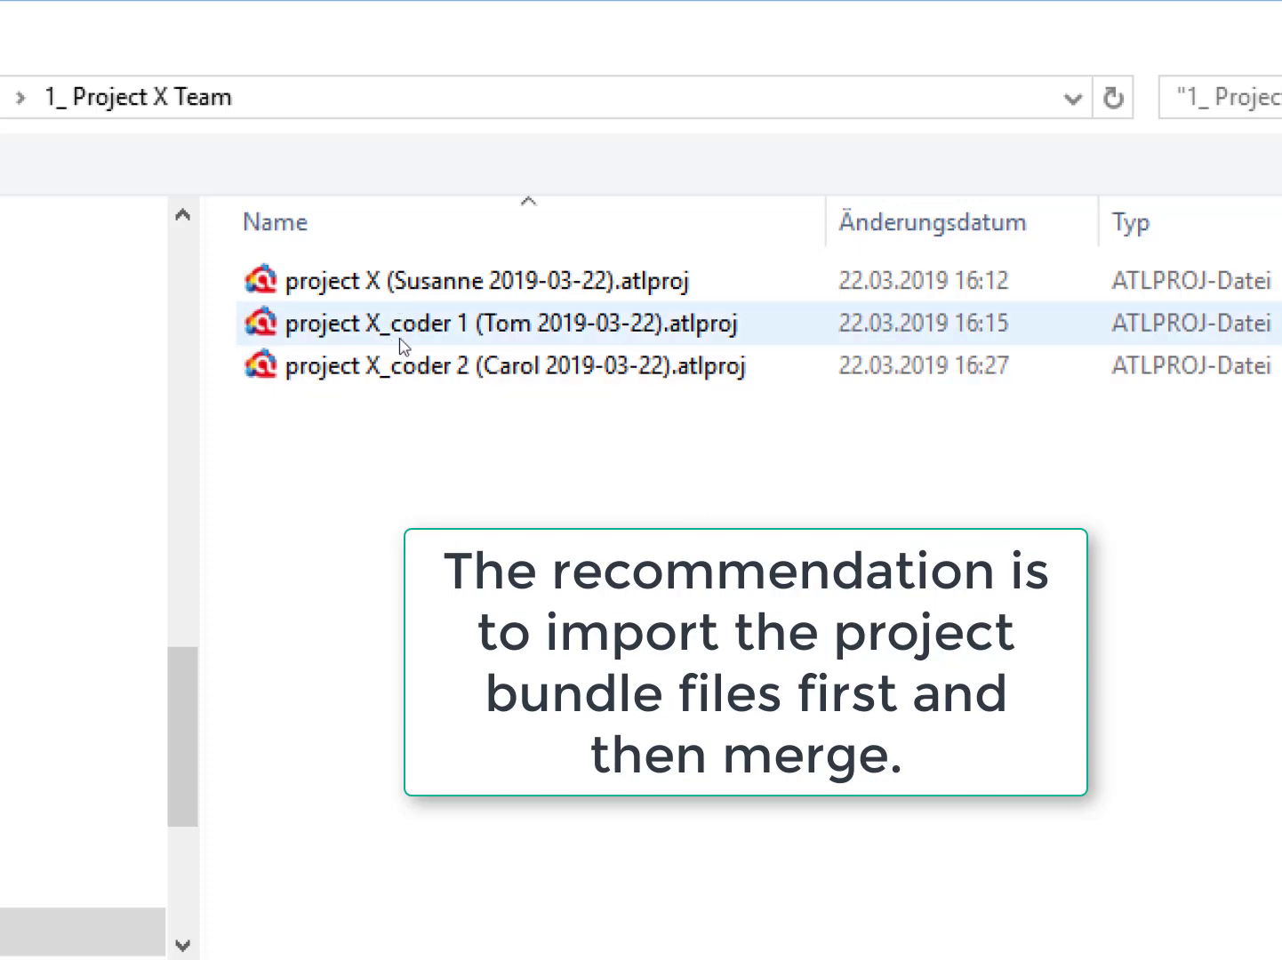
- Import the coder 1 project bundle from the 1_ Project X Team folder under the name project X_coder 1
click(401, 381)
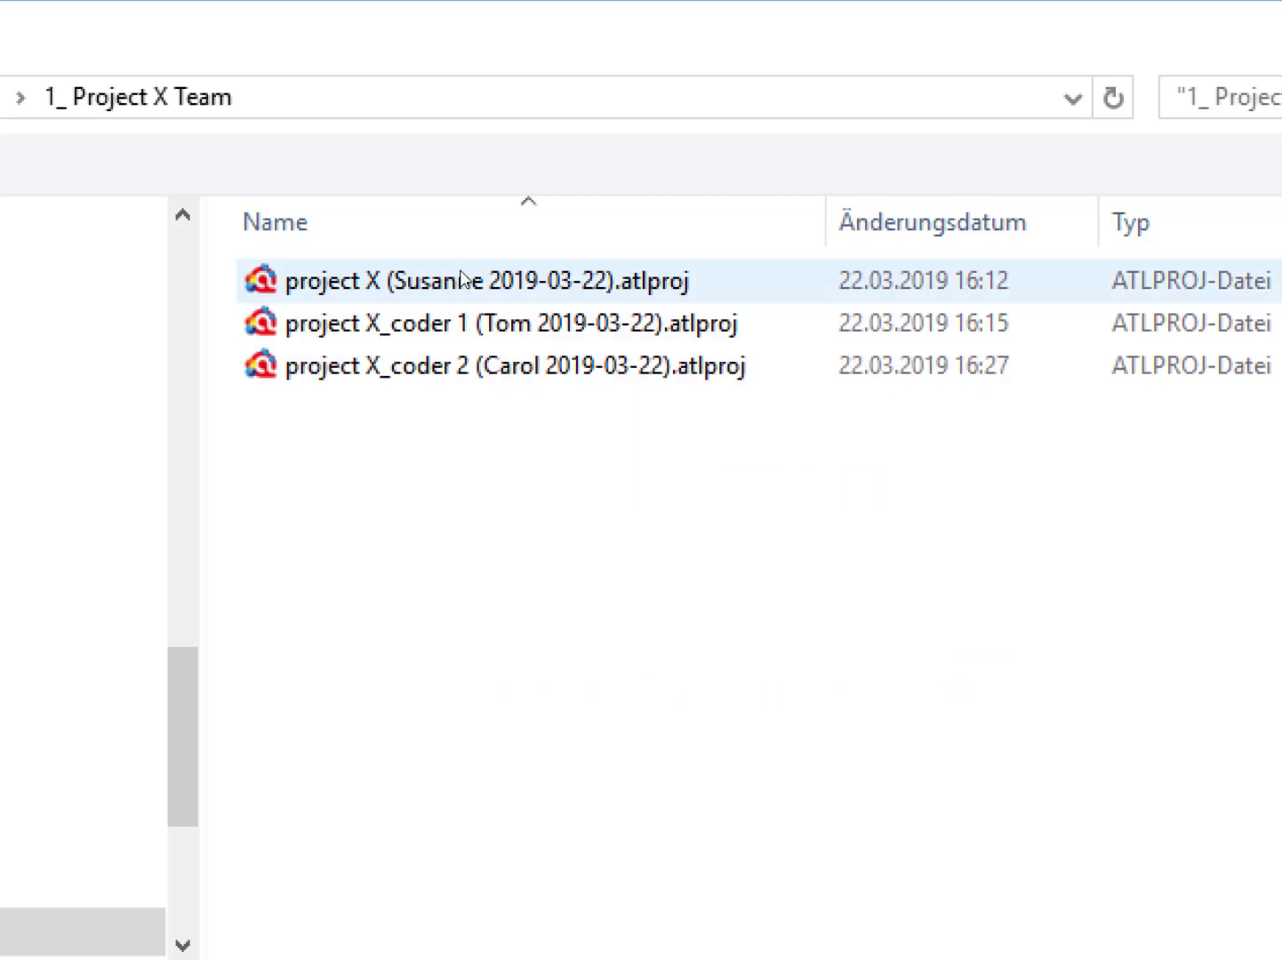
click(543, 324)
key(Return)
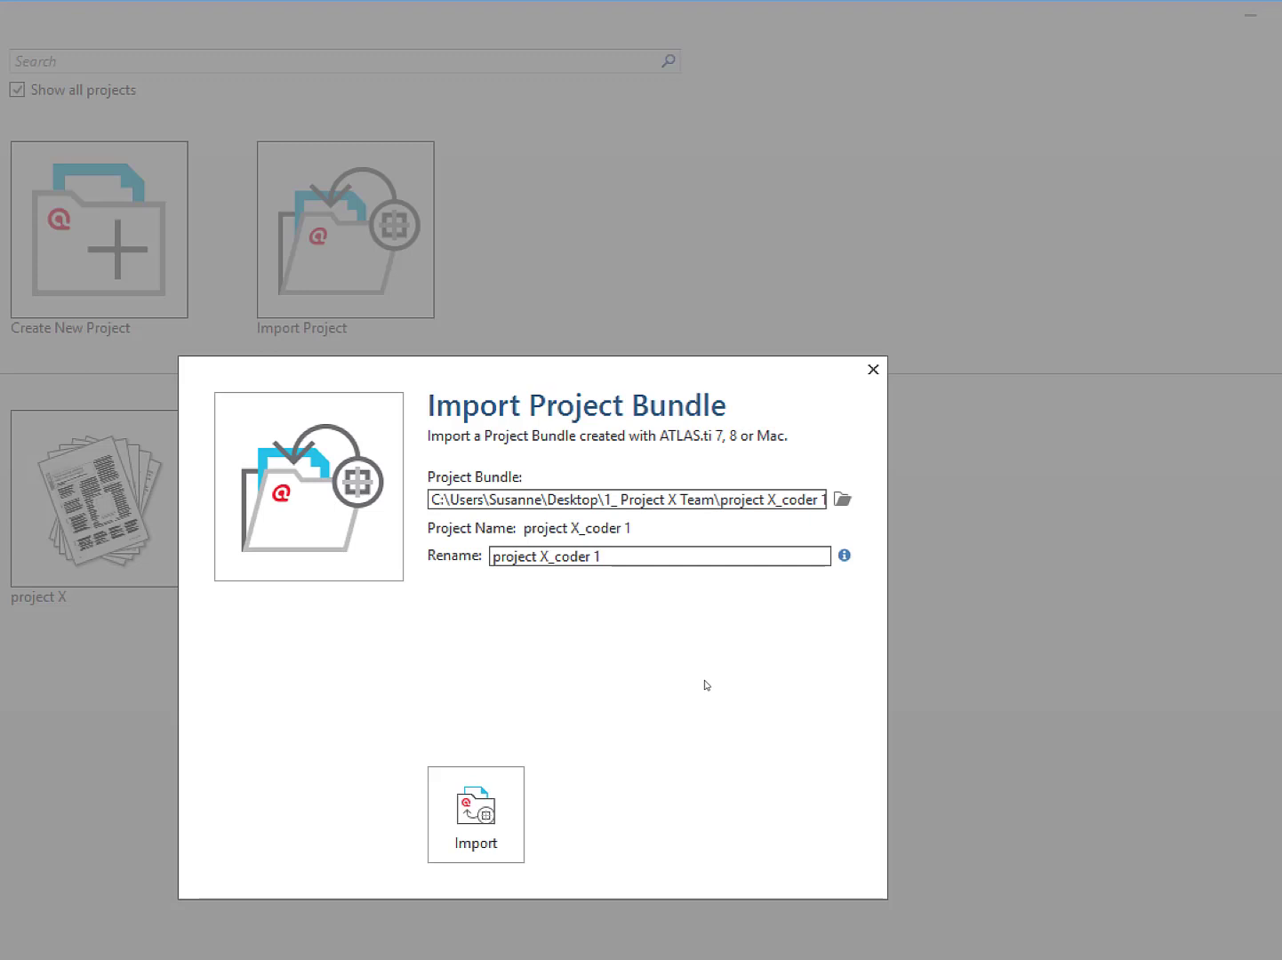
click(499, 833)
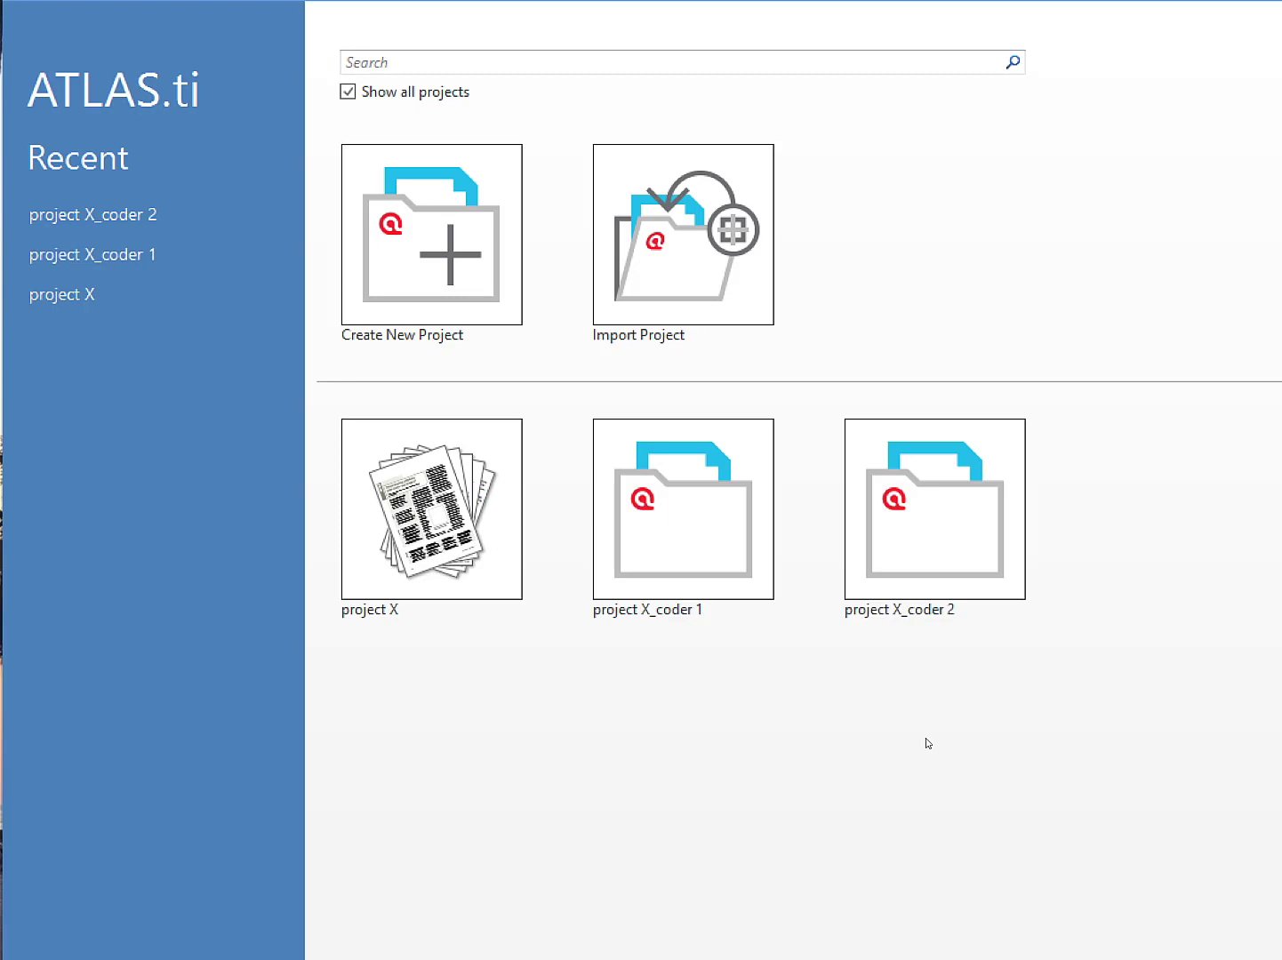
- Open project X_coder 1 and view the coded document D 2, the parenting blog comments on Powdthavee, from its document list
double_click(693, 509)
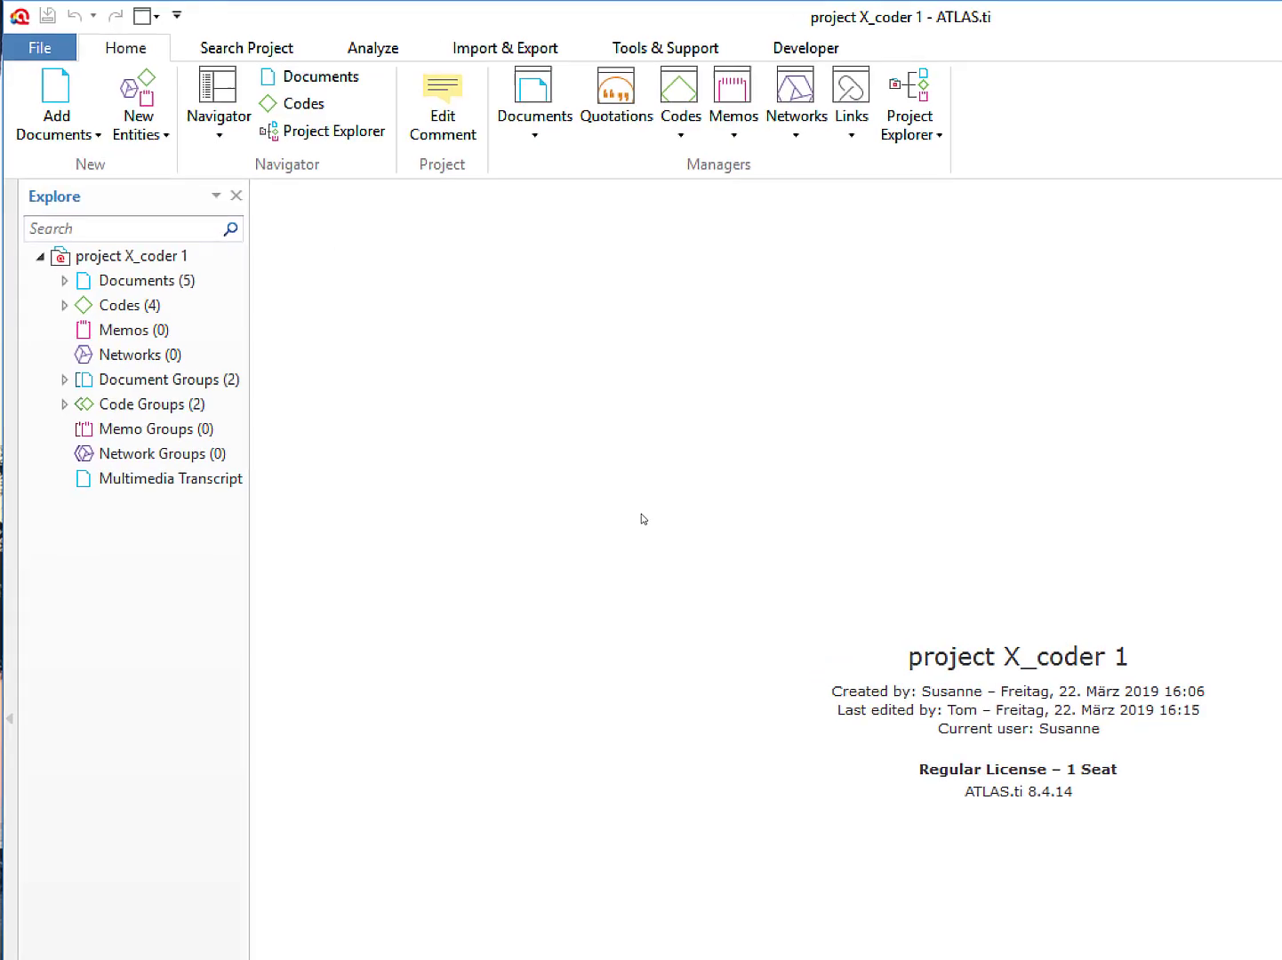
click(131, 396)
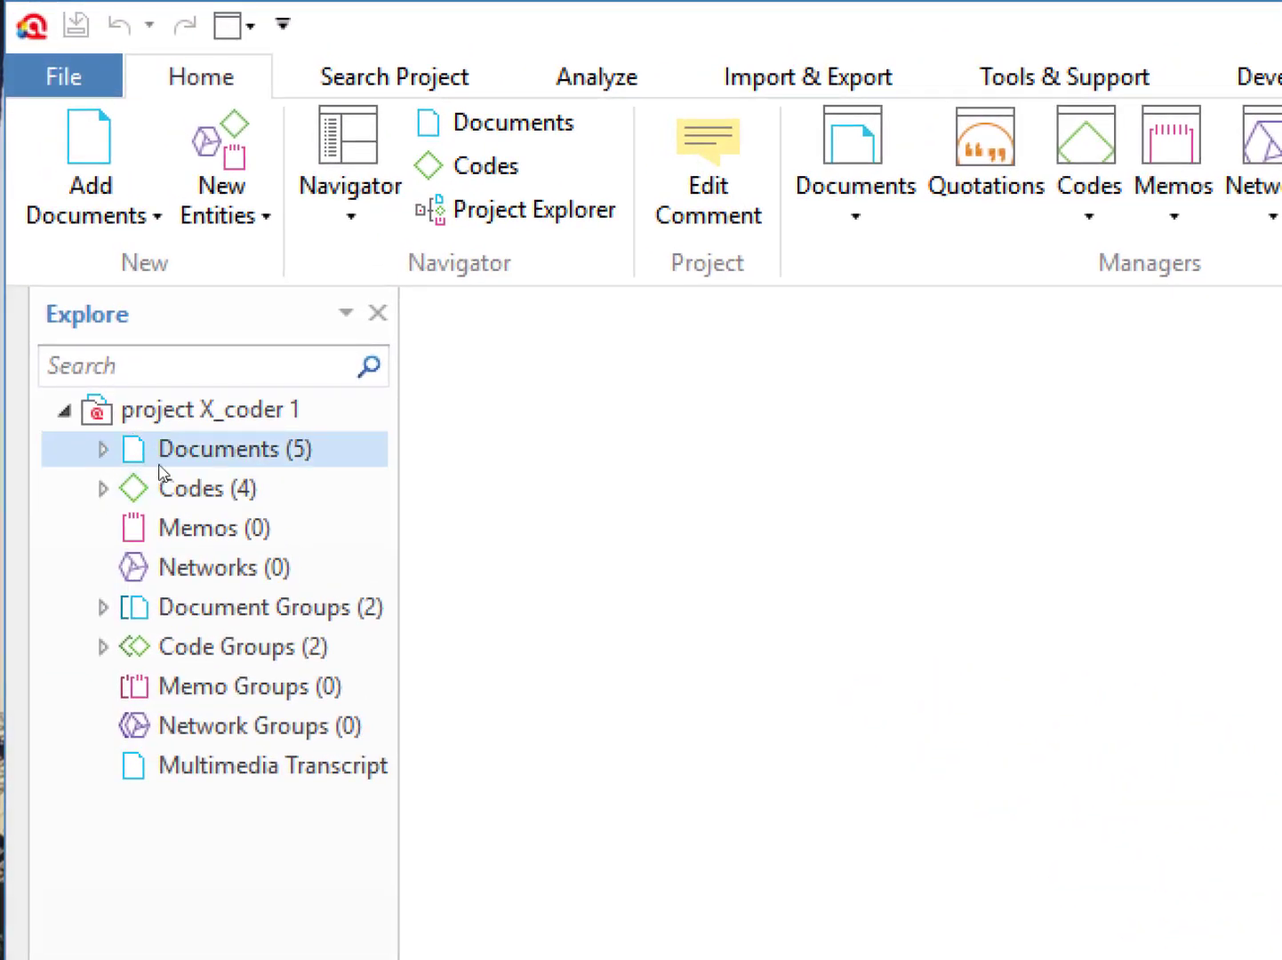
drag(394, 481, 475, 481)
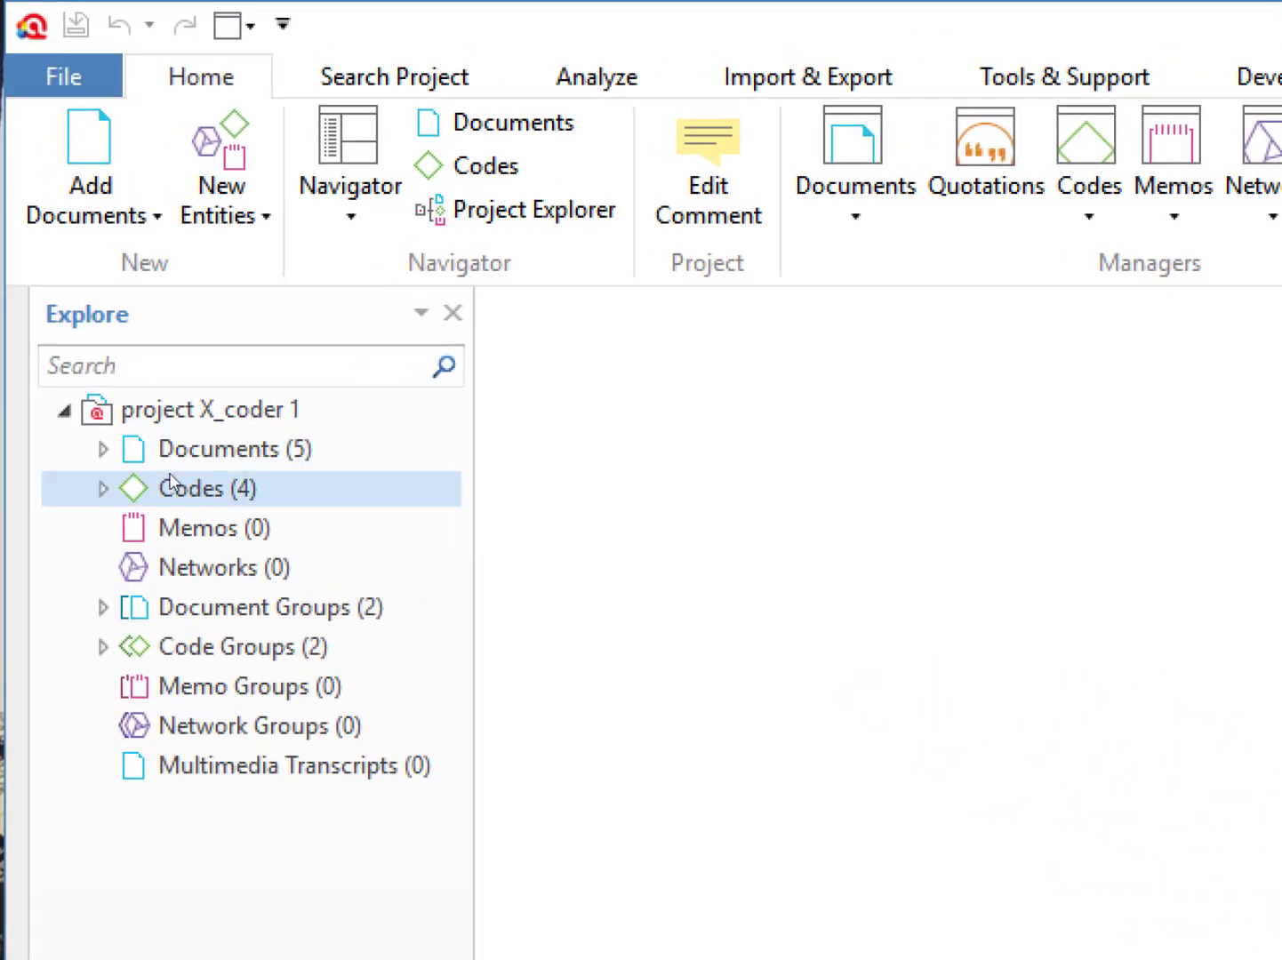
click(100, 451)
drag(472, 551, 897, 561)
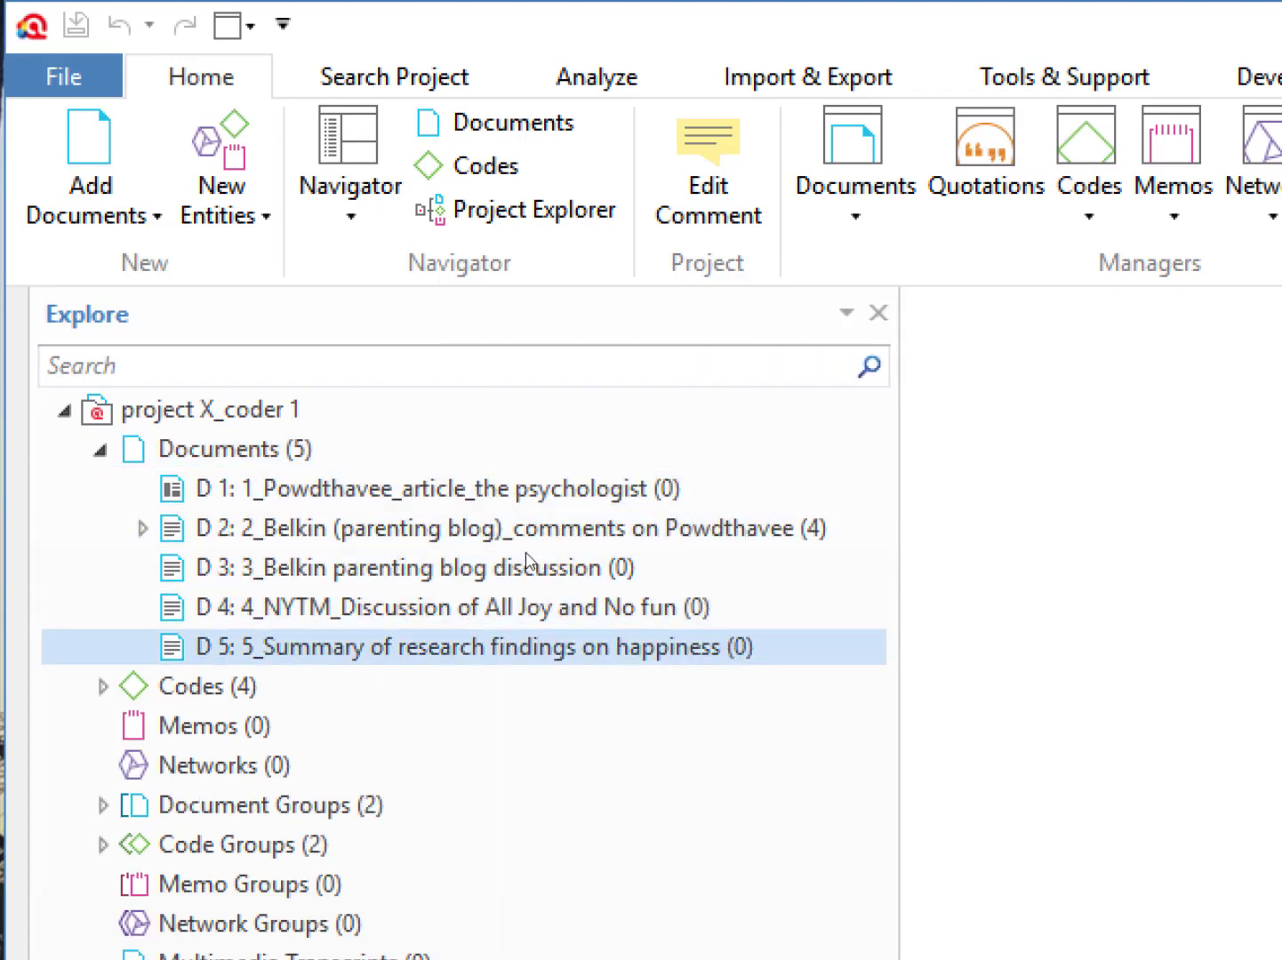
double_click(500, 533)
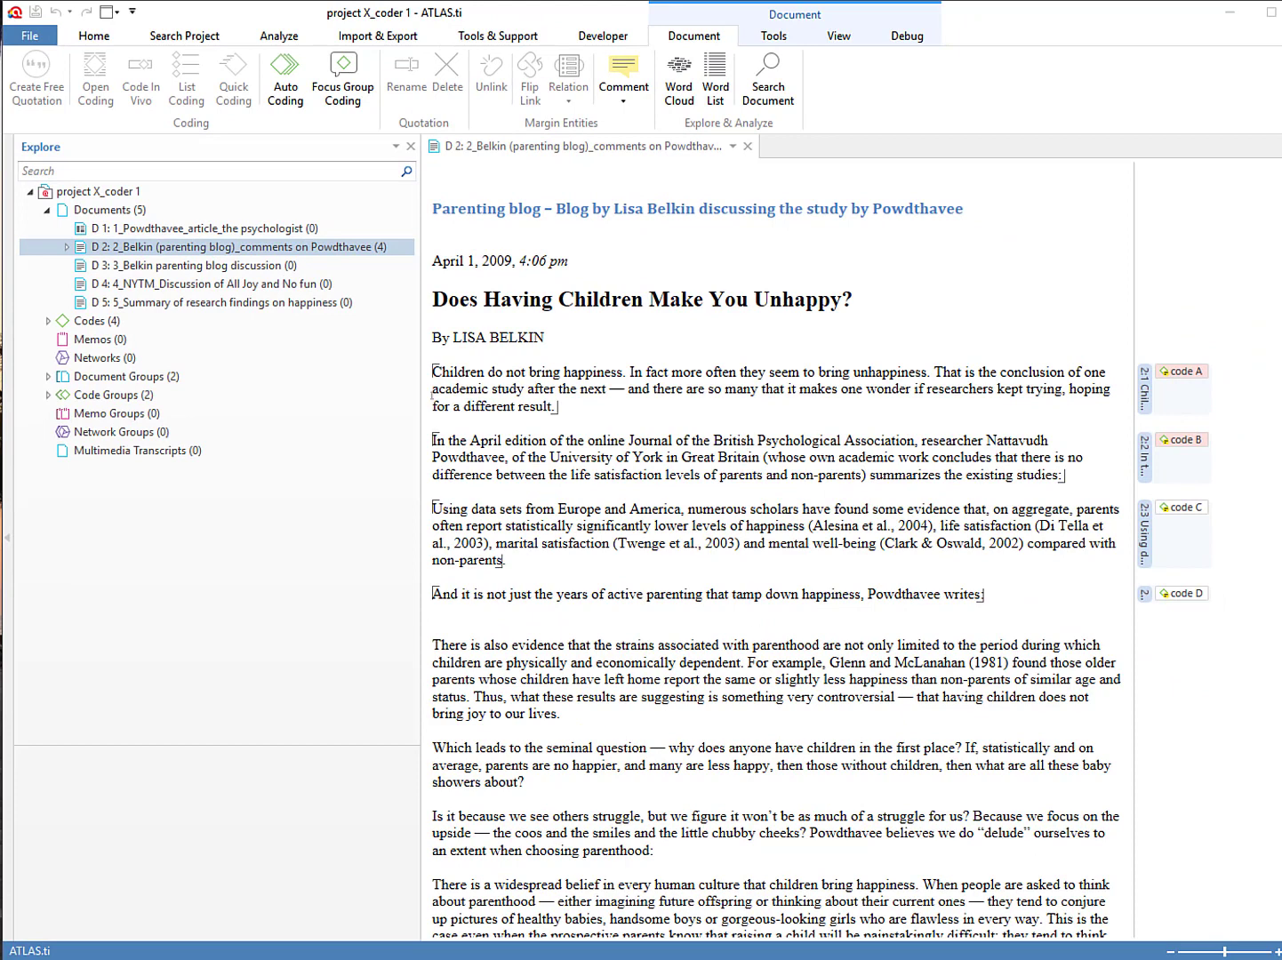
- Open the Code Manager of project X_coder 1, widen the code name column and show only the codes in group 1
click(81, 322)
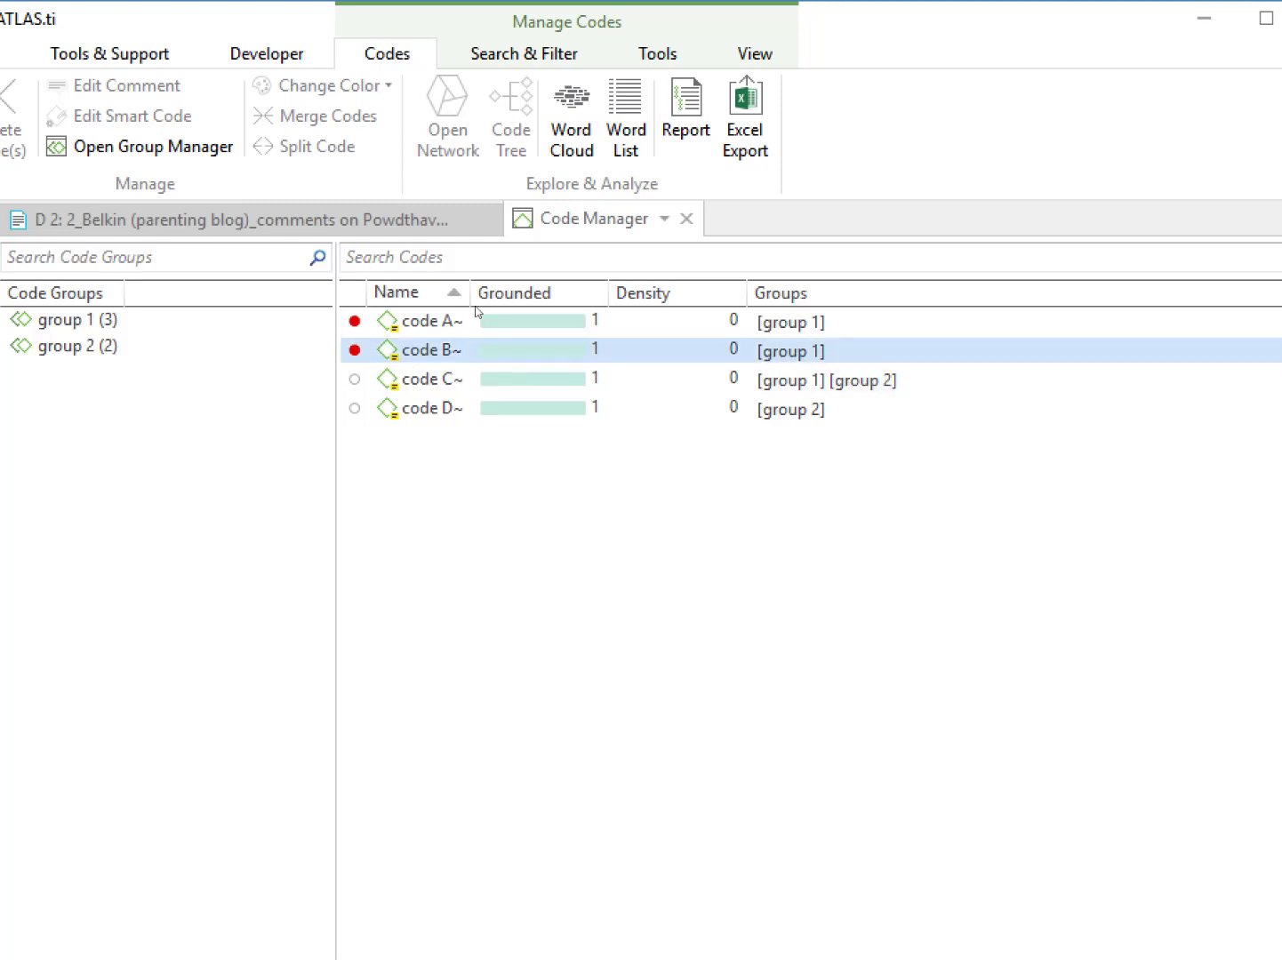
drag(470, 291, 523, 291)
click(444, 349)
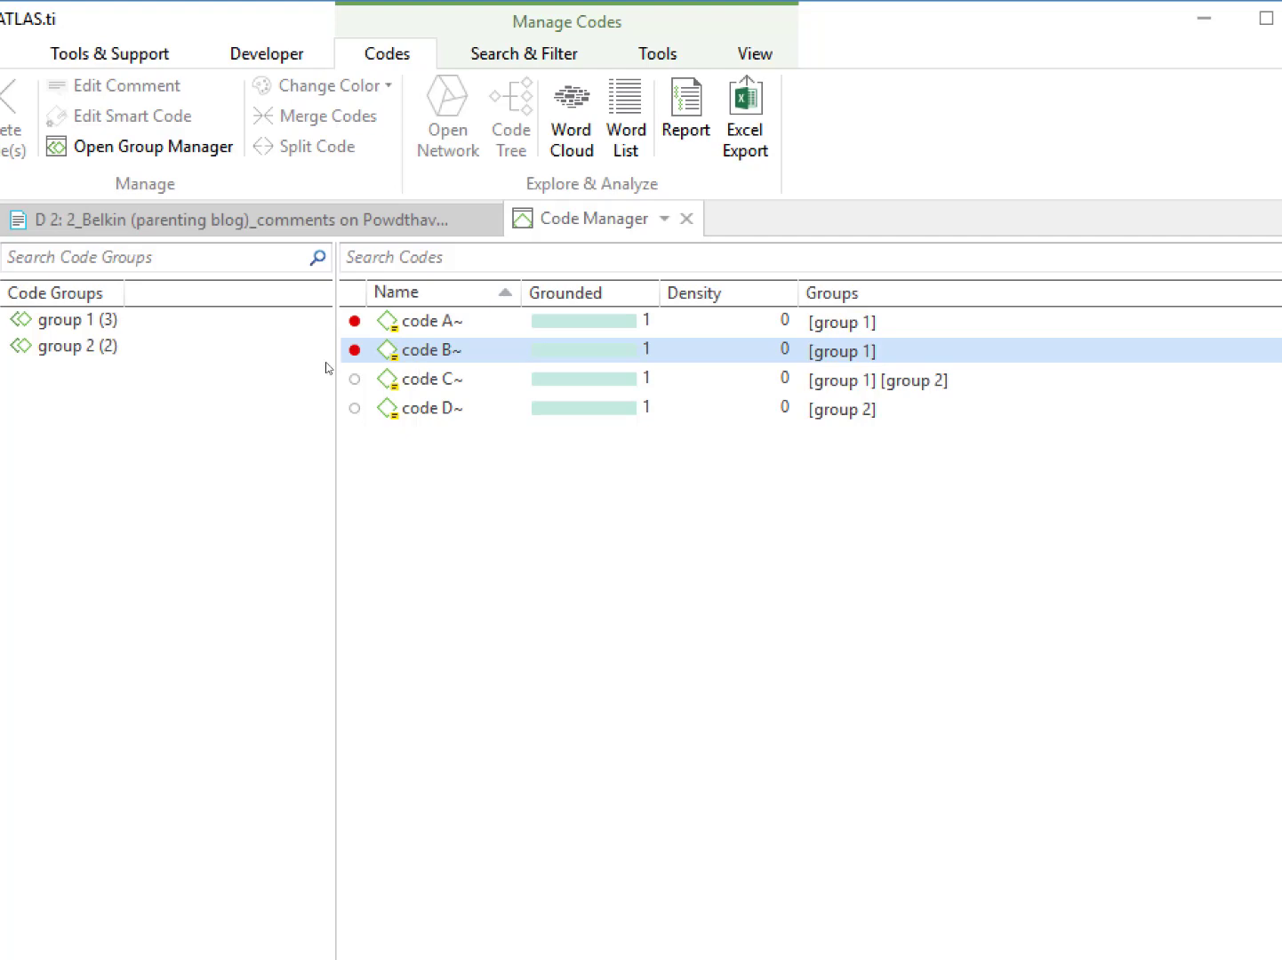
click(144, 346)
click(106, 320)
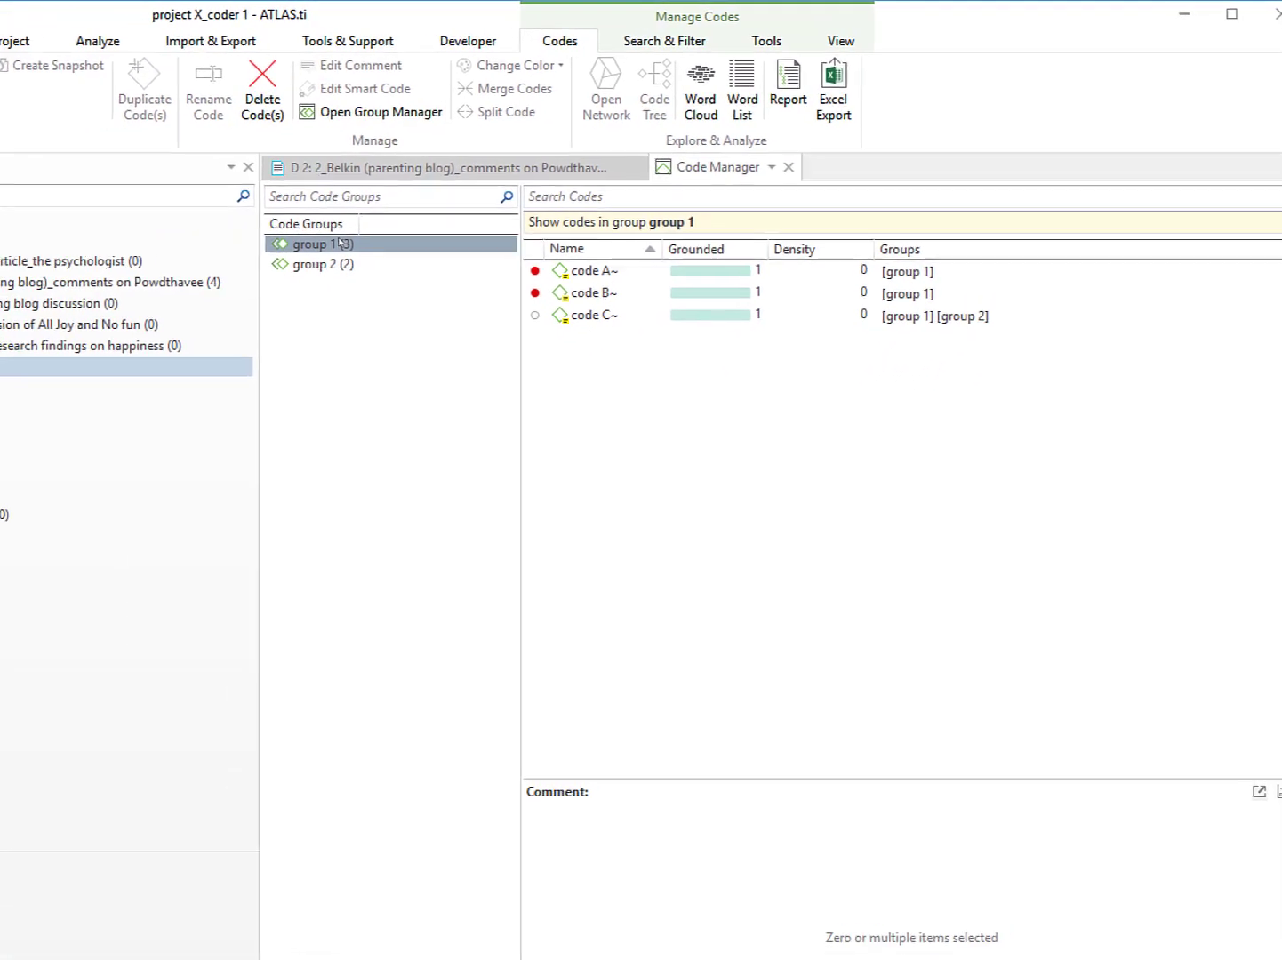
click(499, 392)
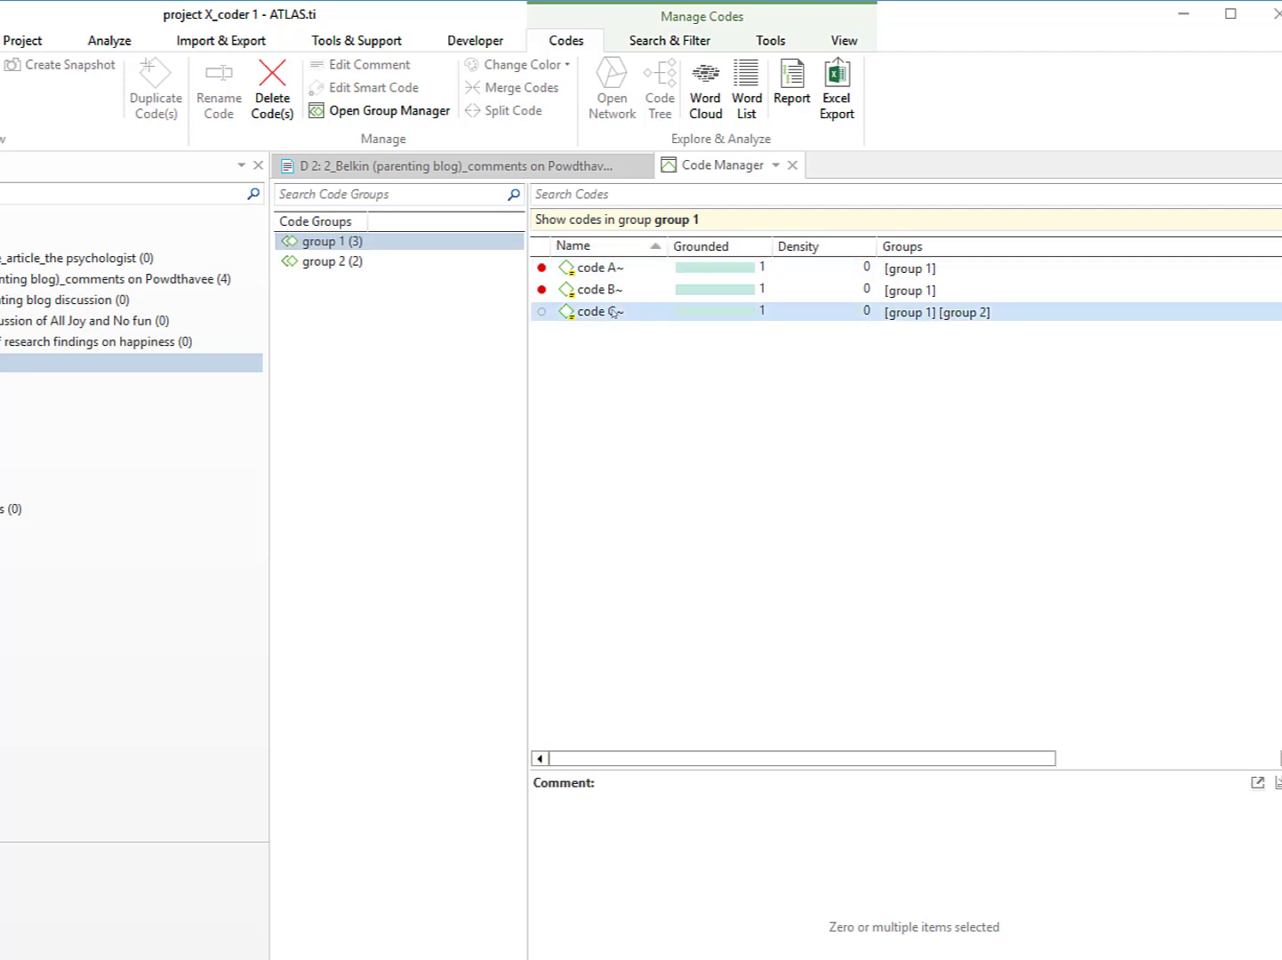
- Review the comment of code C, highlighting its full text and enlarging the comment area
click(613, 312)
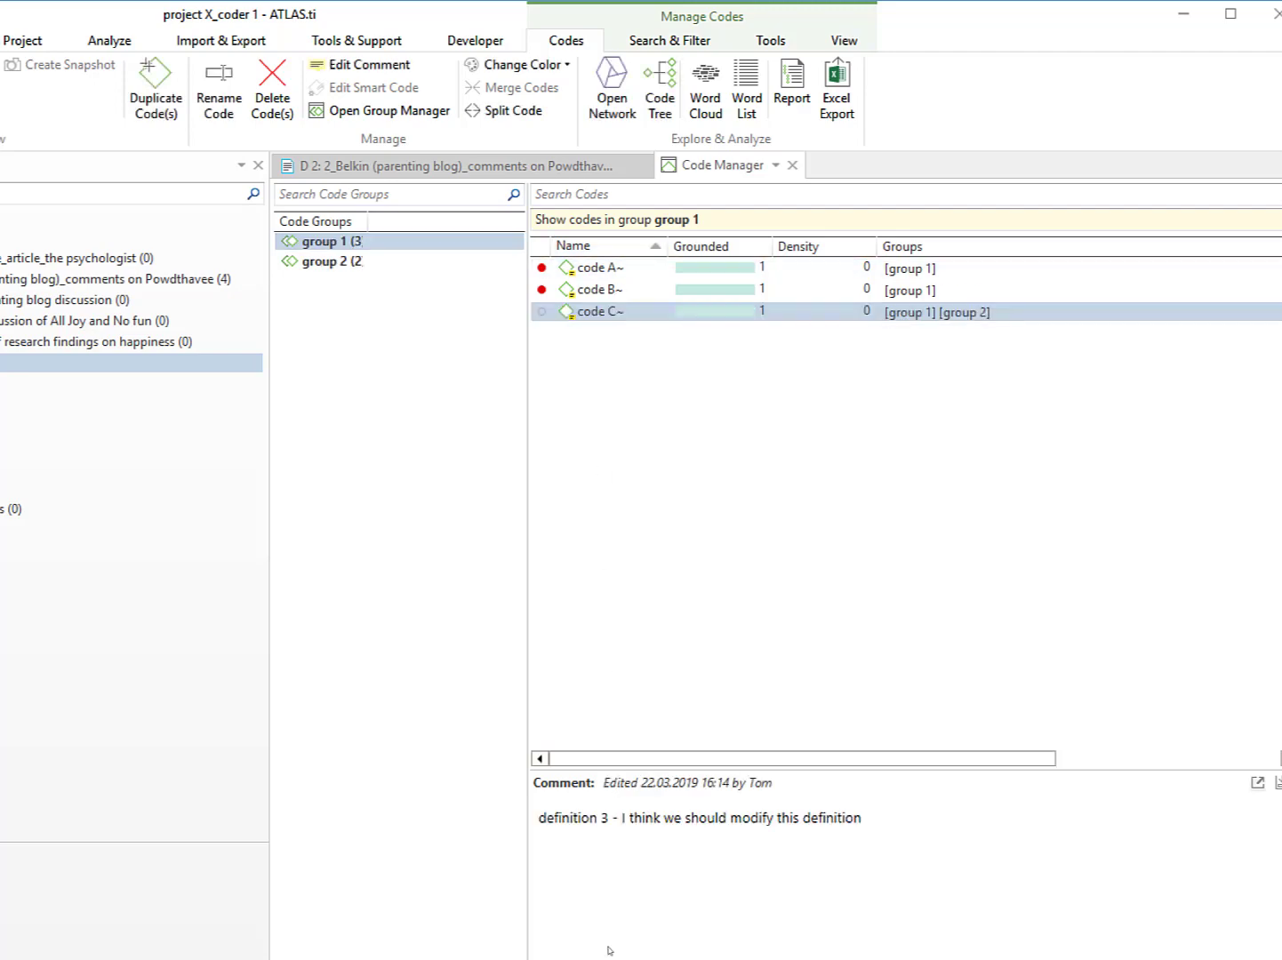
drag(893, 820, 535, 819)
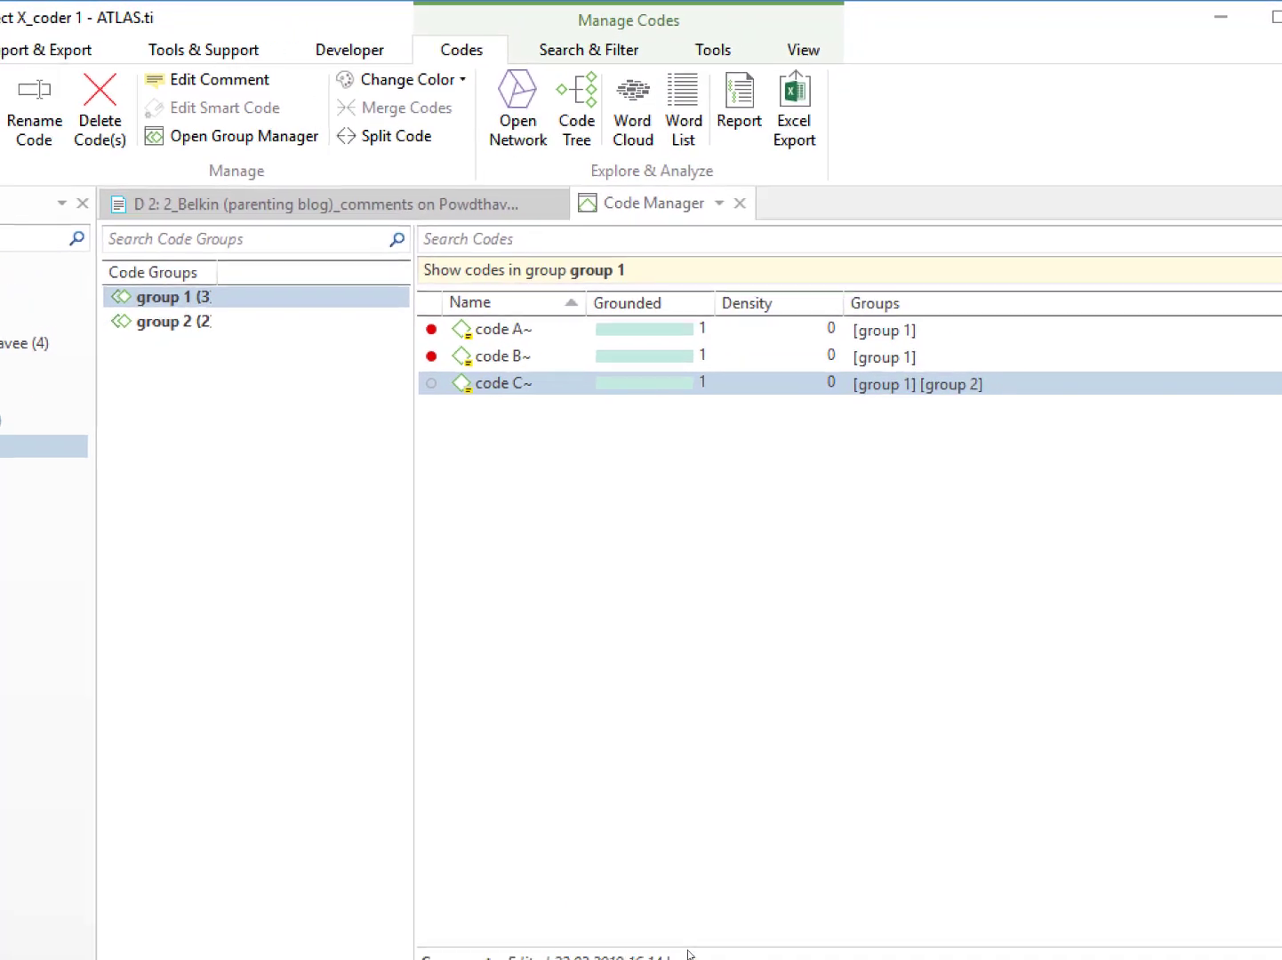
drag(727, 878, 706, 429)
drag(645, 513, 644, 510)
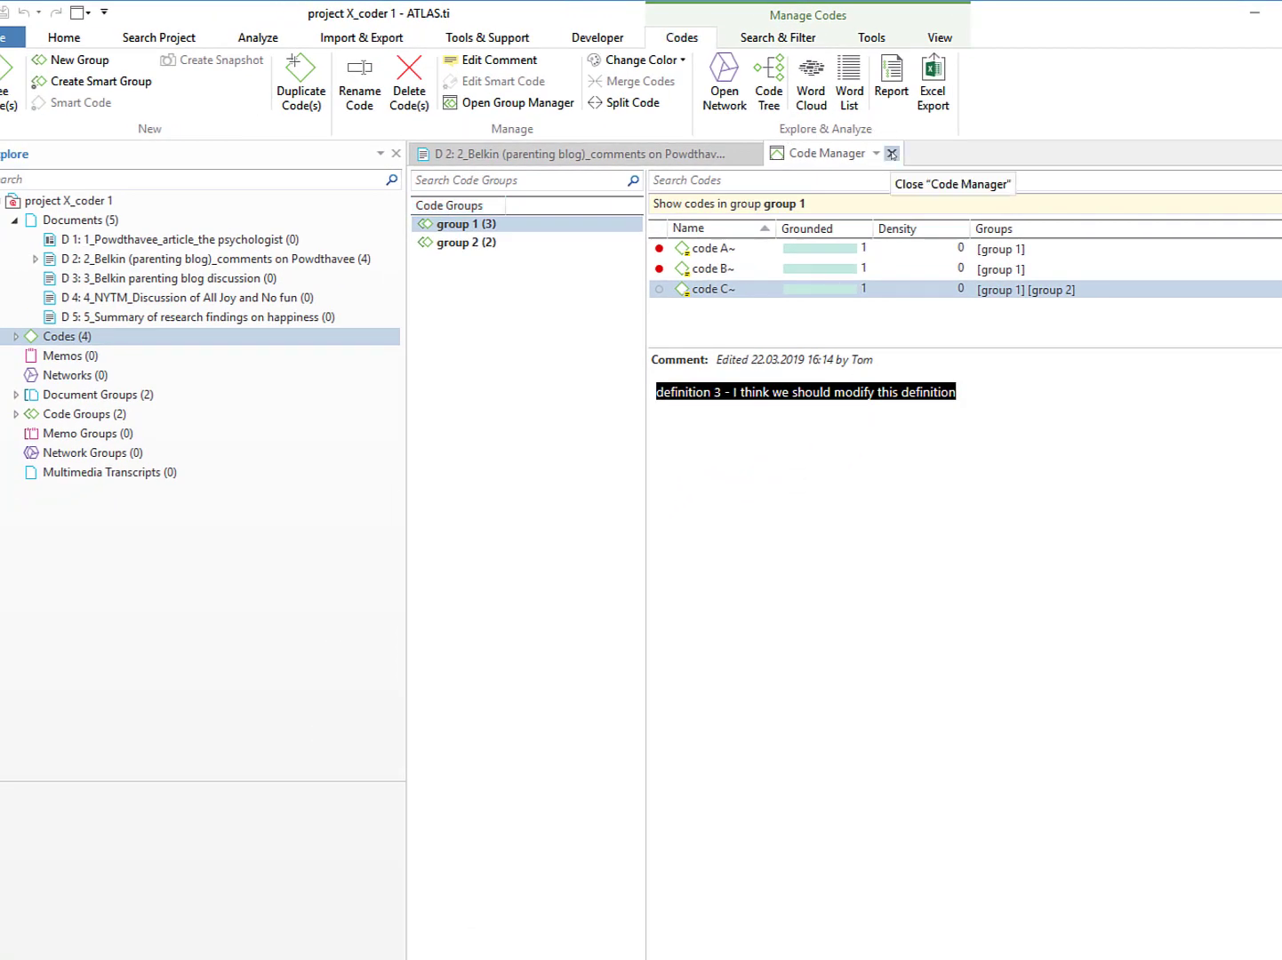
- Close the Code Manager of project X_coder 1, then list the documents of project X_coder 2 in a widened project explorer
click(890, 154)
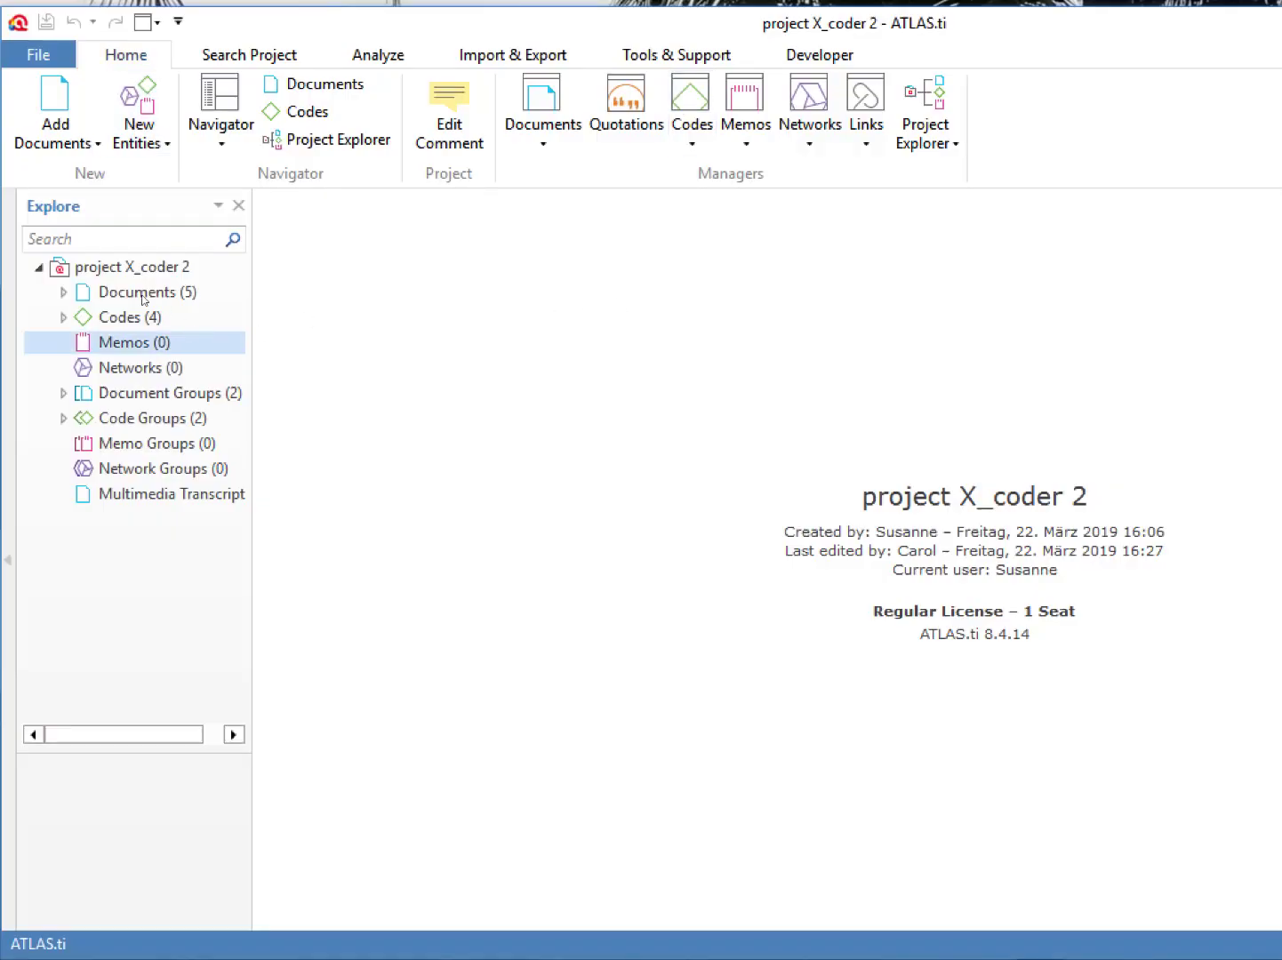
click(133, 293)
click(62, 292)
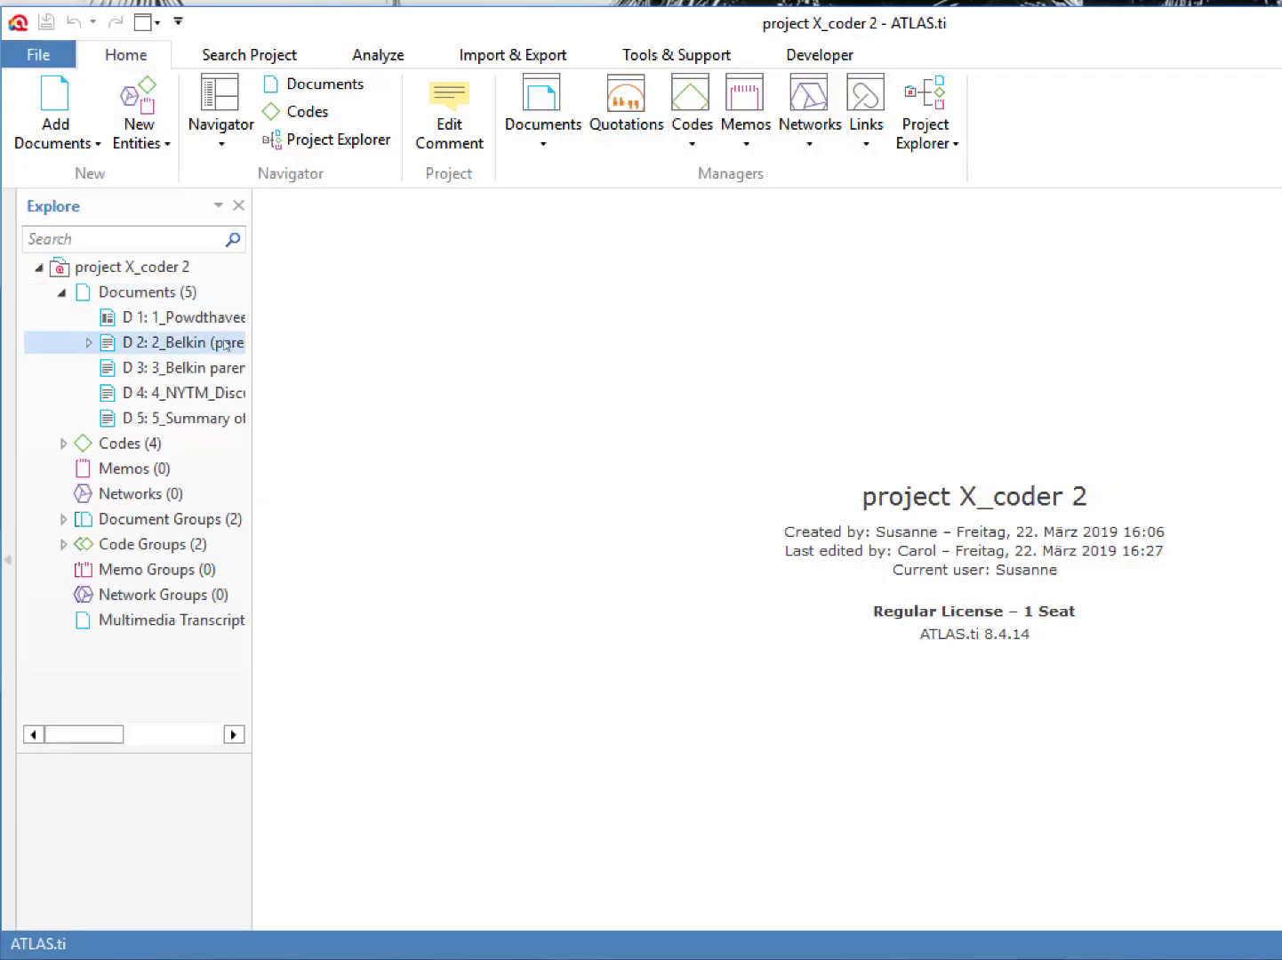
drag(252, 347, 621, 355)
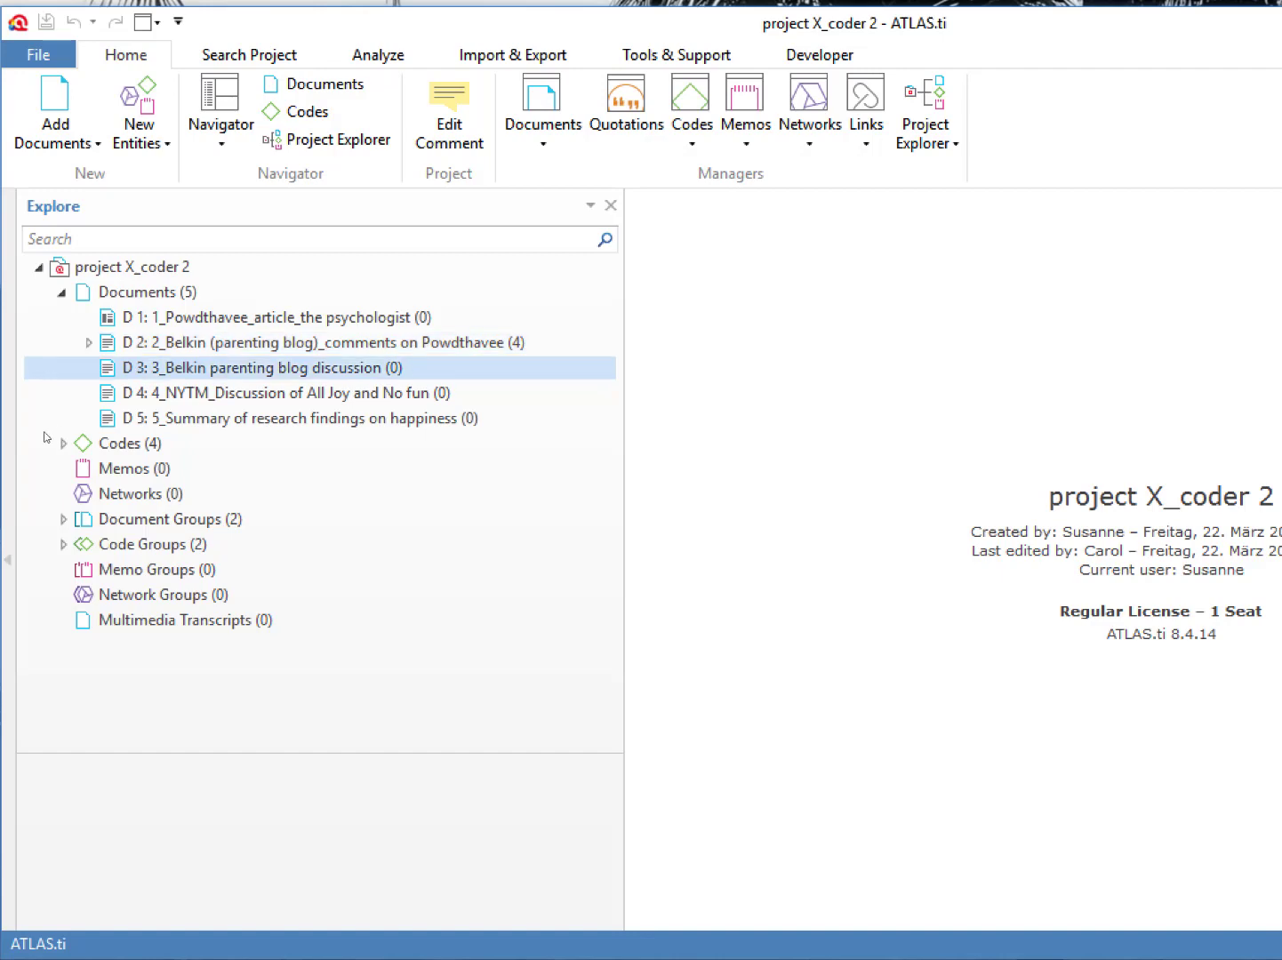
- Open the Code Manager of project X_coder 2 and review the comments of codes A, B, C and D
click(76, 443)
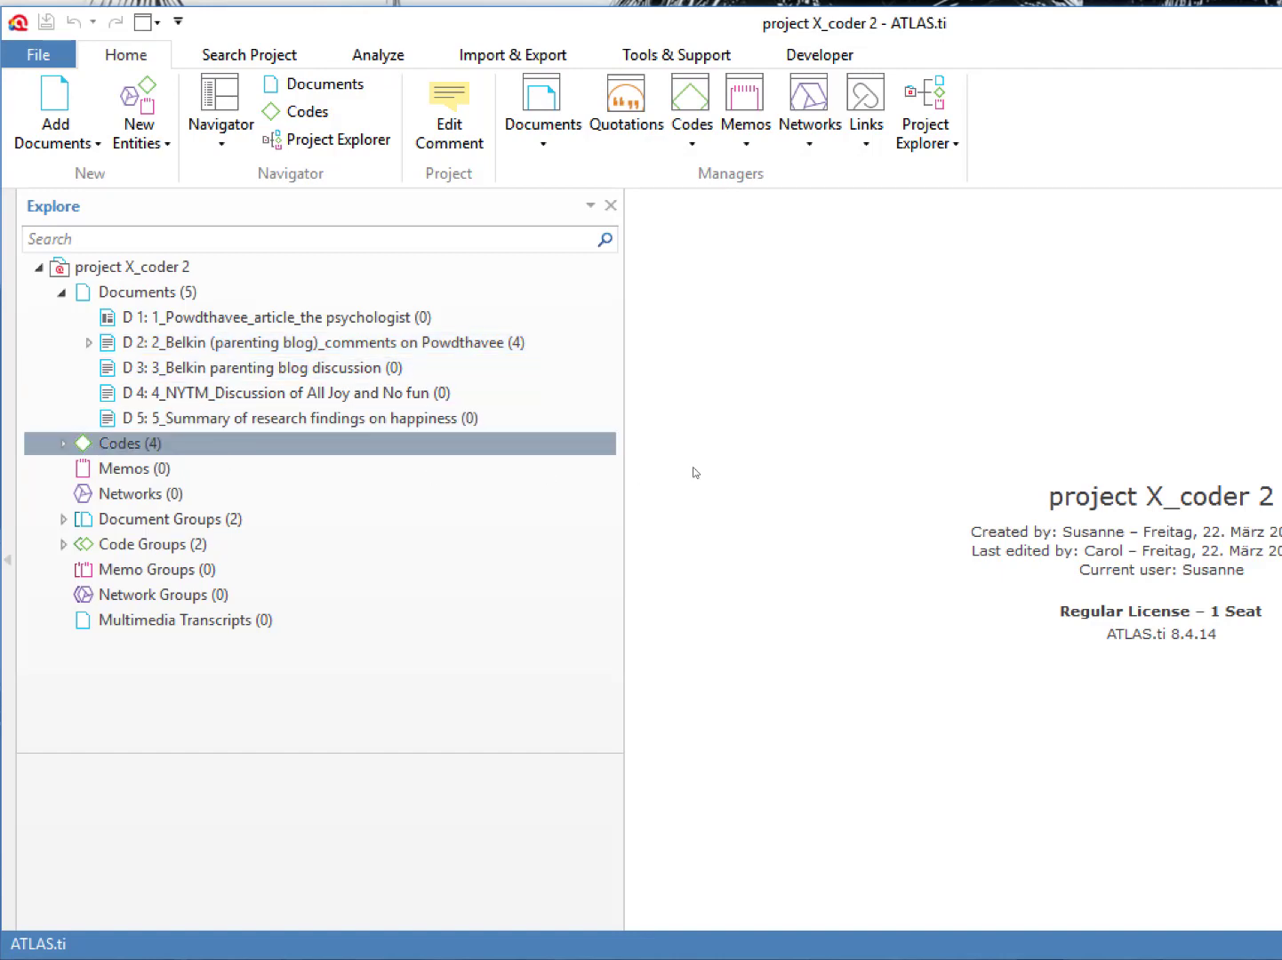
double_click(569, 430)
mouse_move(1014, 272)
mouse_down()
mouse_move(1062, 272)
mouse_move(1037, 270)
mouse_up()
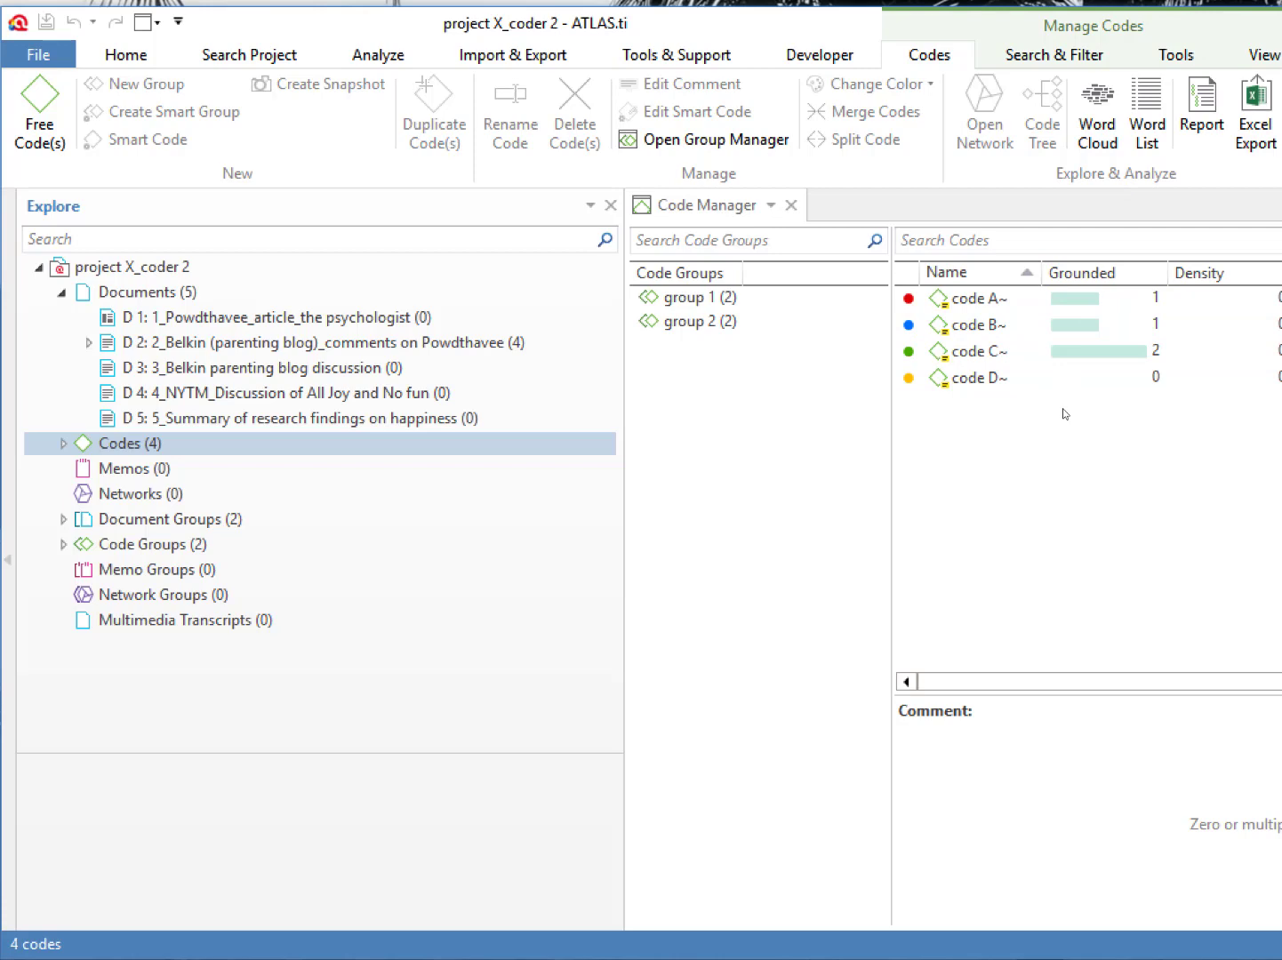
click(967, 438)
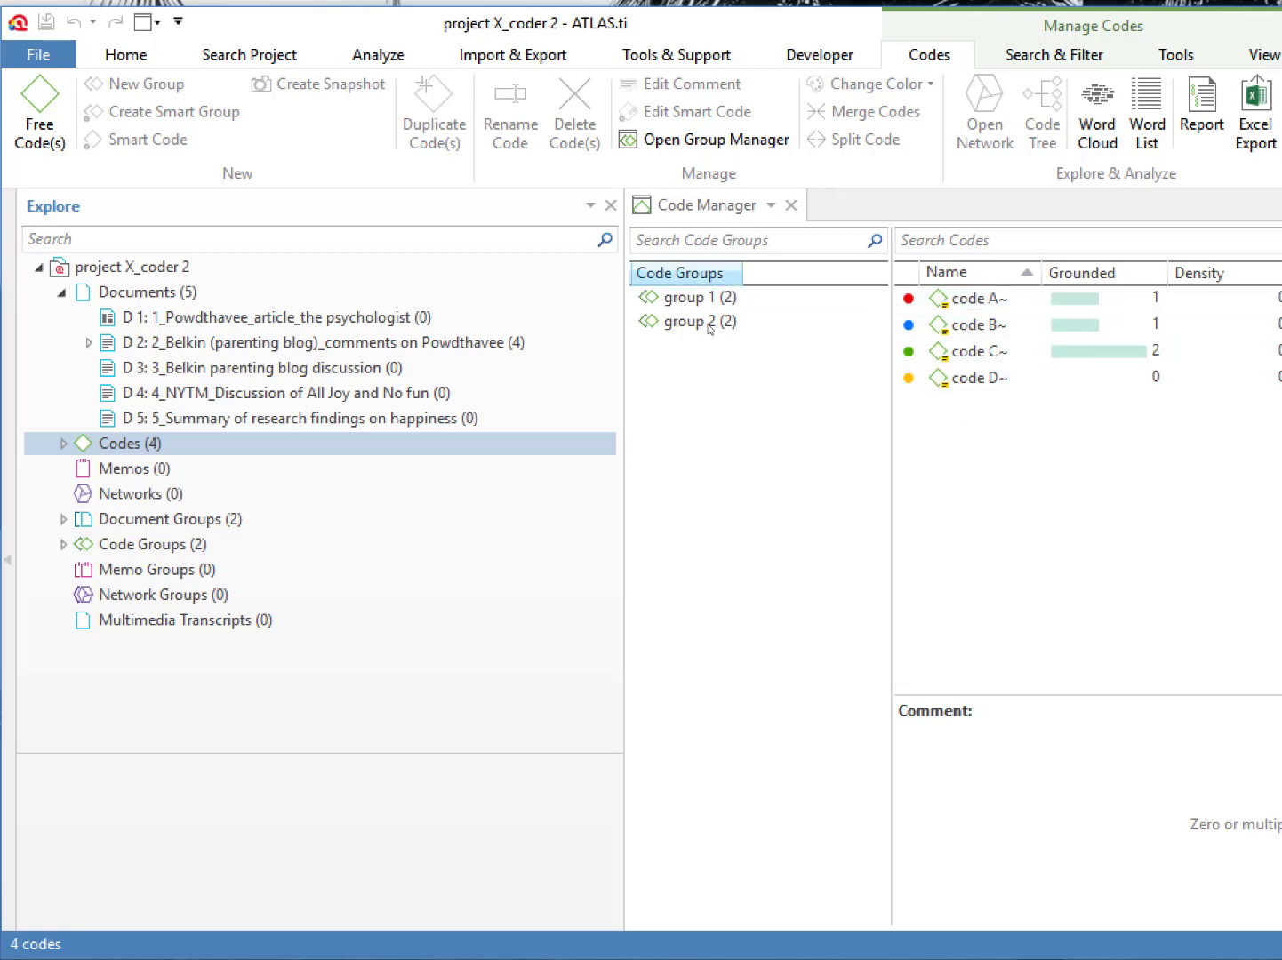
click(1010, 301)
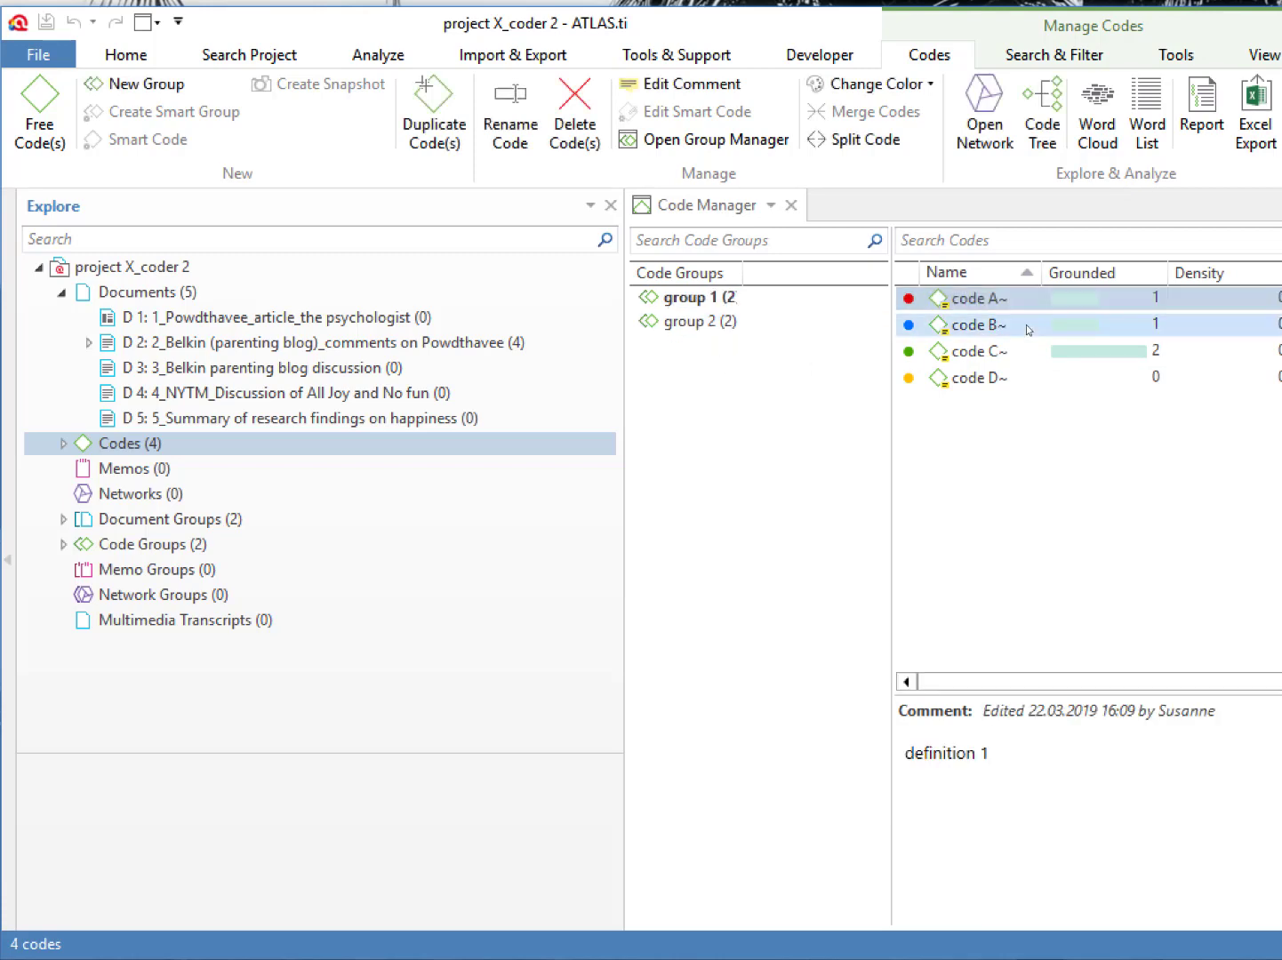
click(1025, 331)
click(1019, 353)
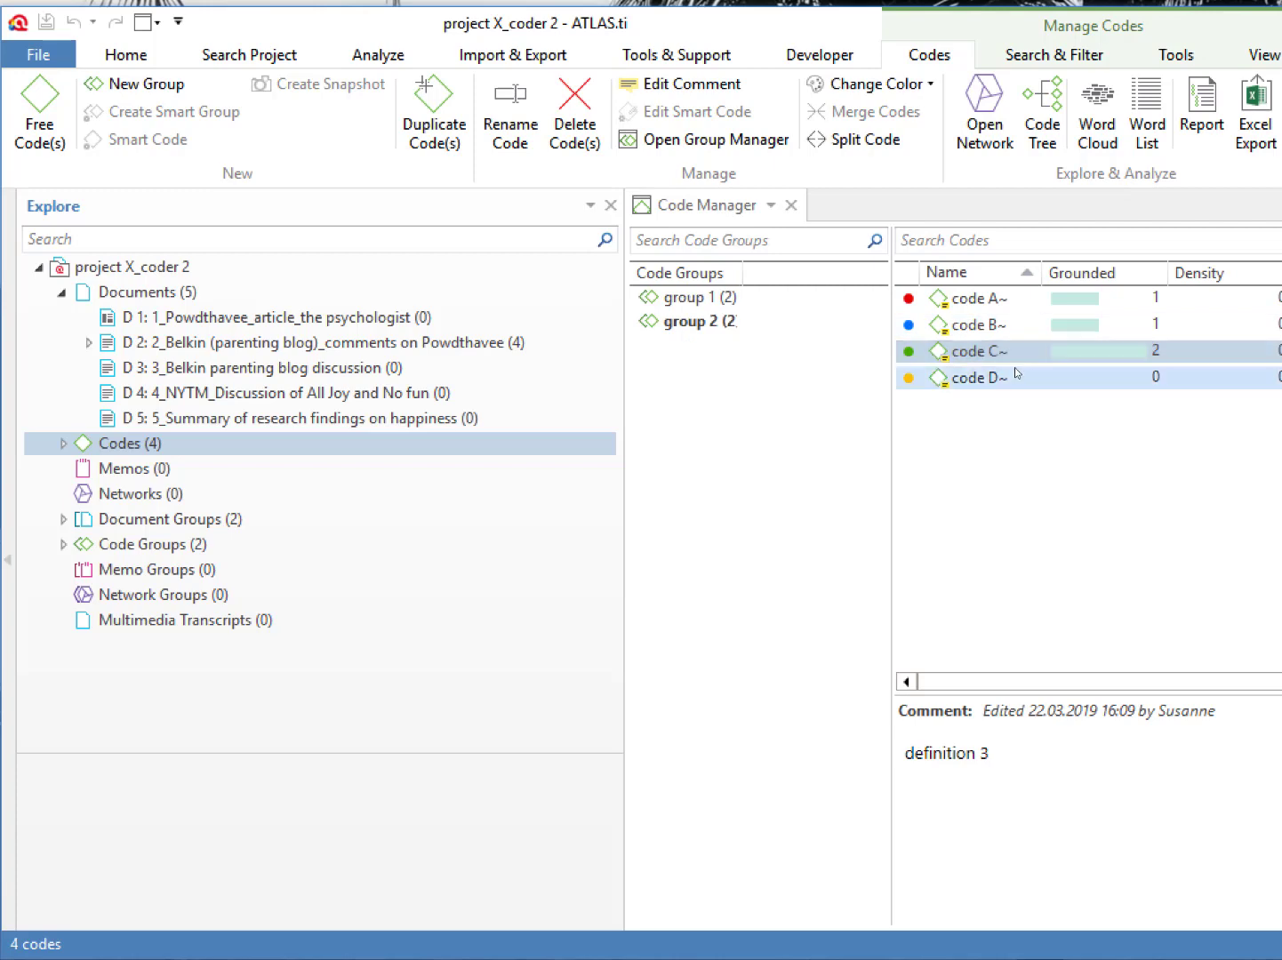
click(1035, 382)
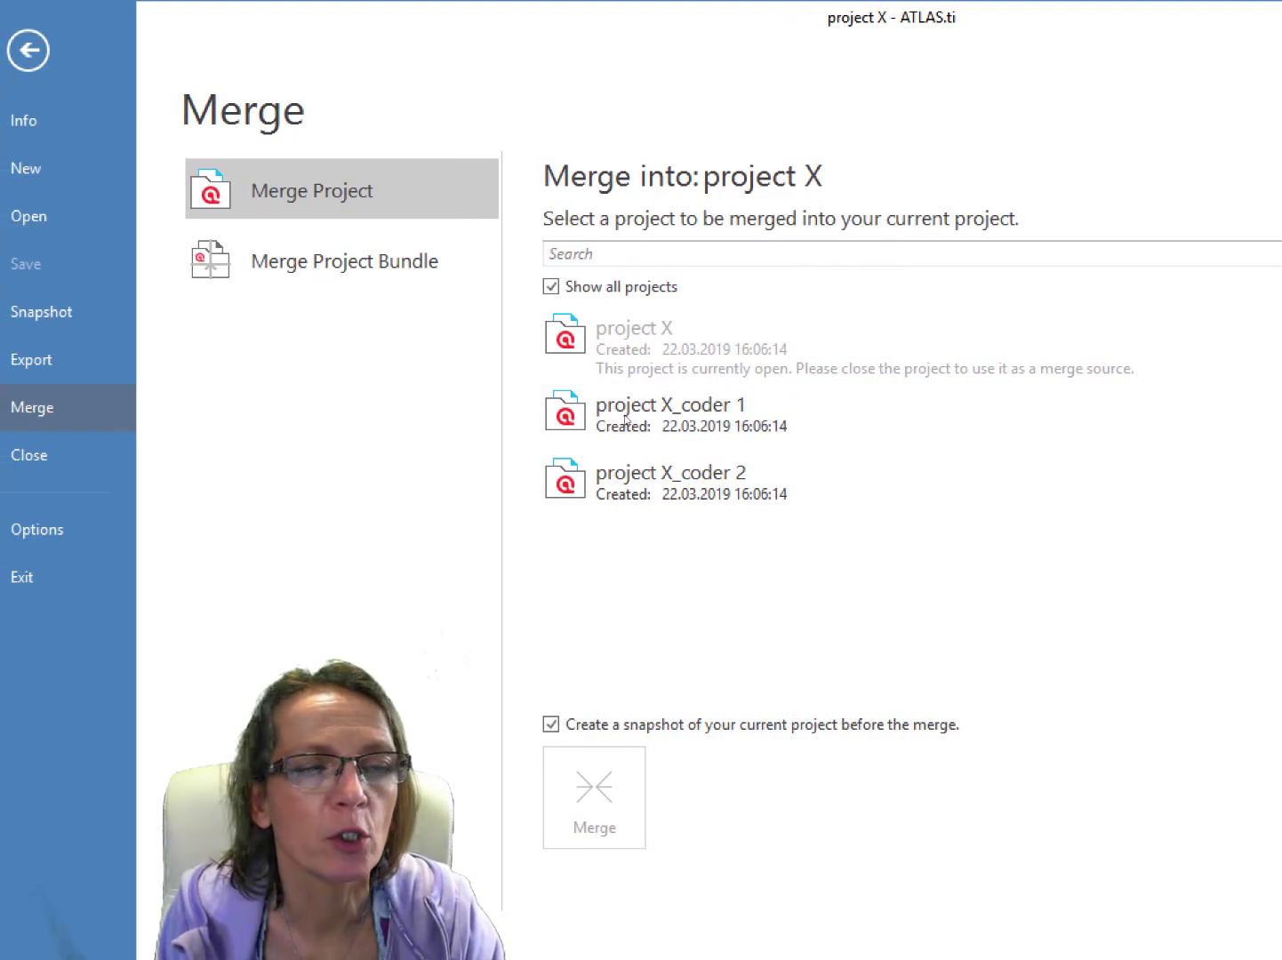
- Merge project X_coder 1 into project X with a prior snapshot, comparing both conflict options and choosing Keep
click(688, 408)
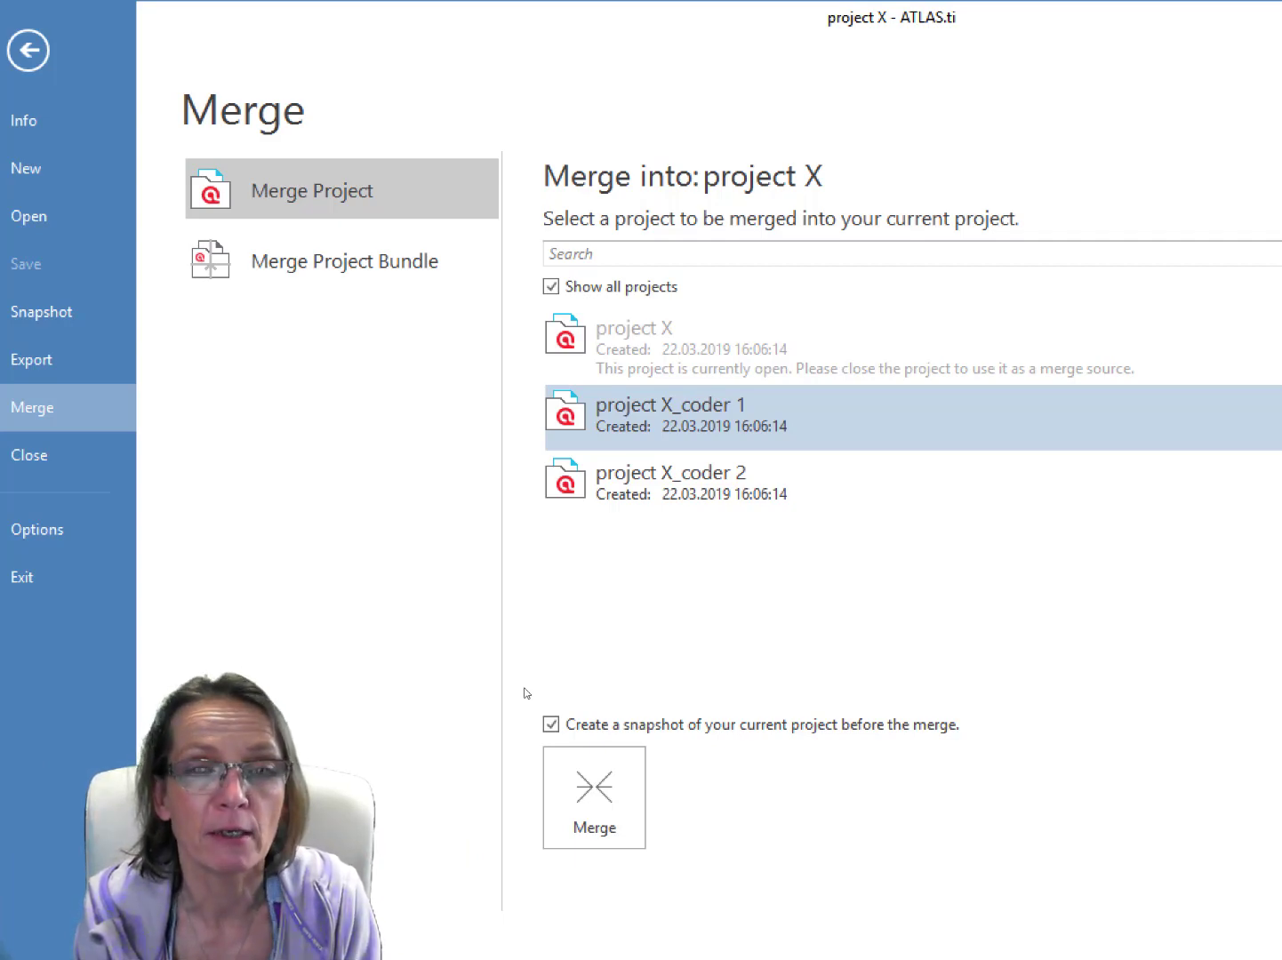
click(598, 822)
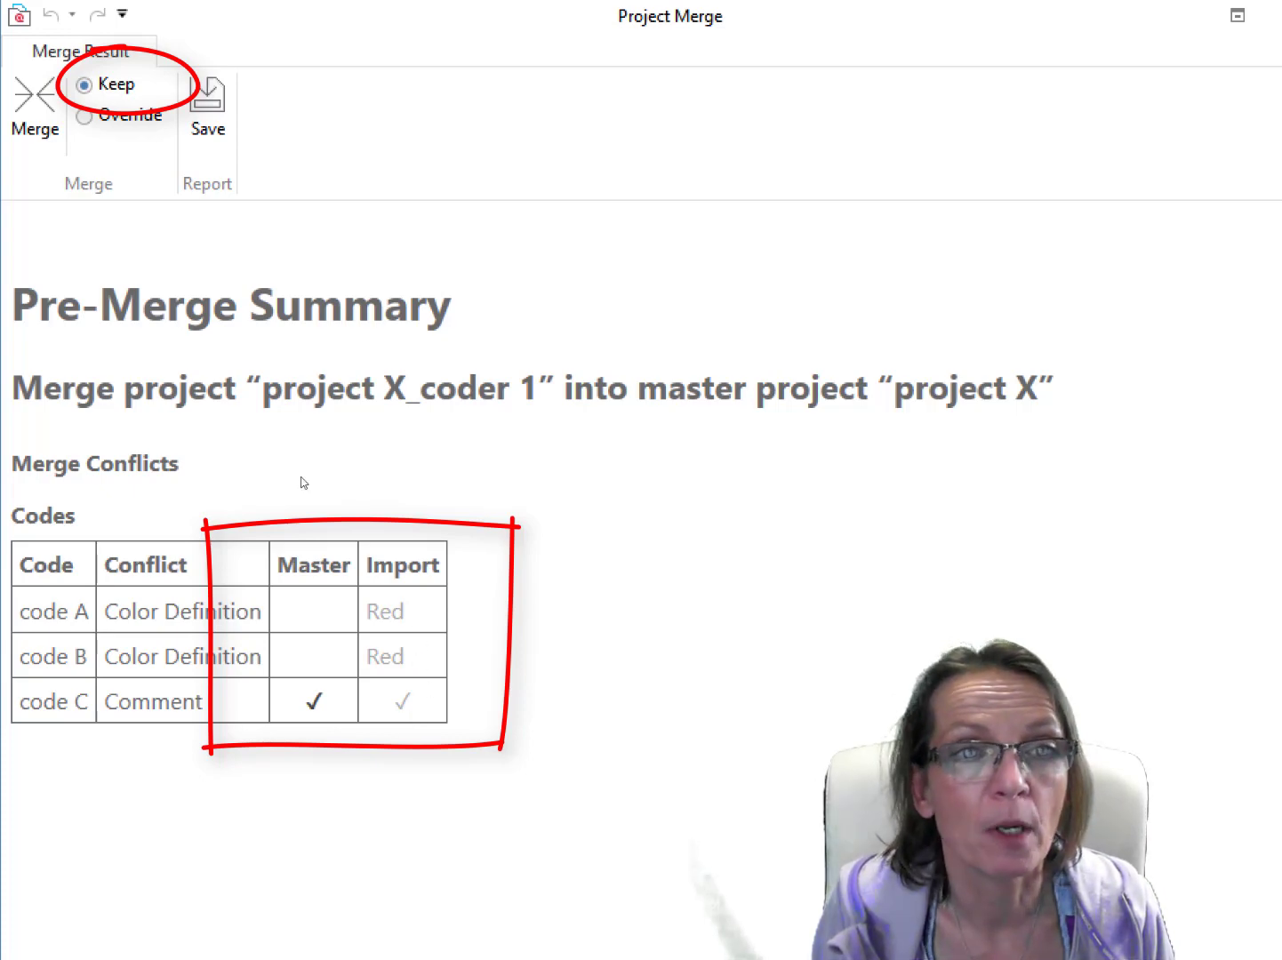
click(103, 115)
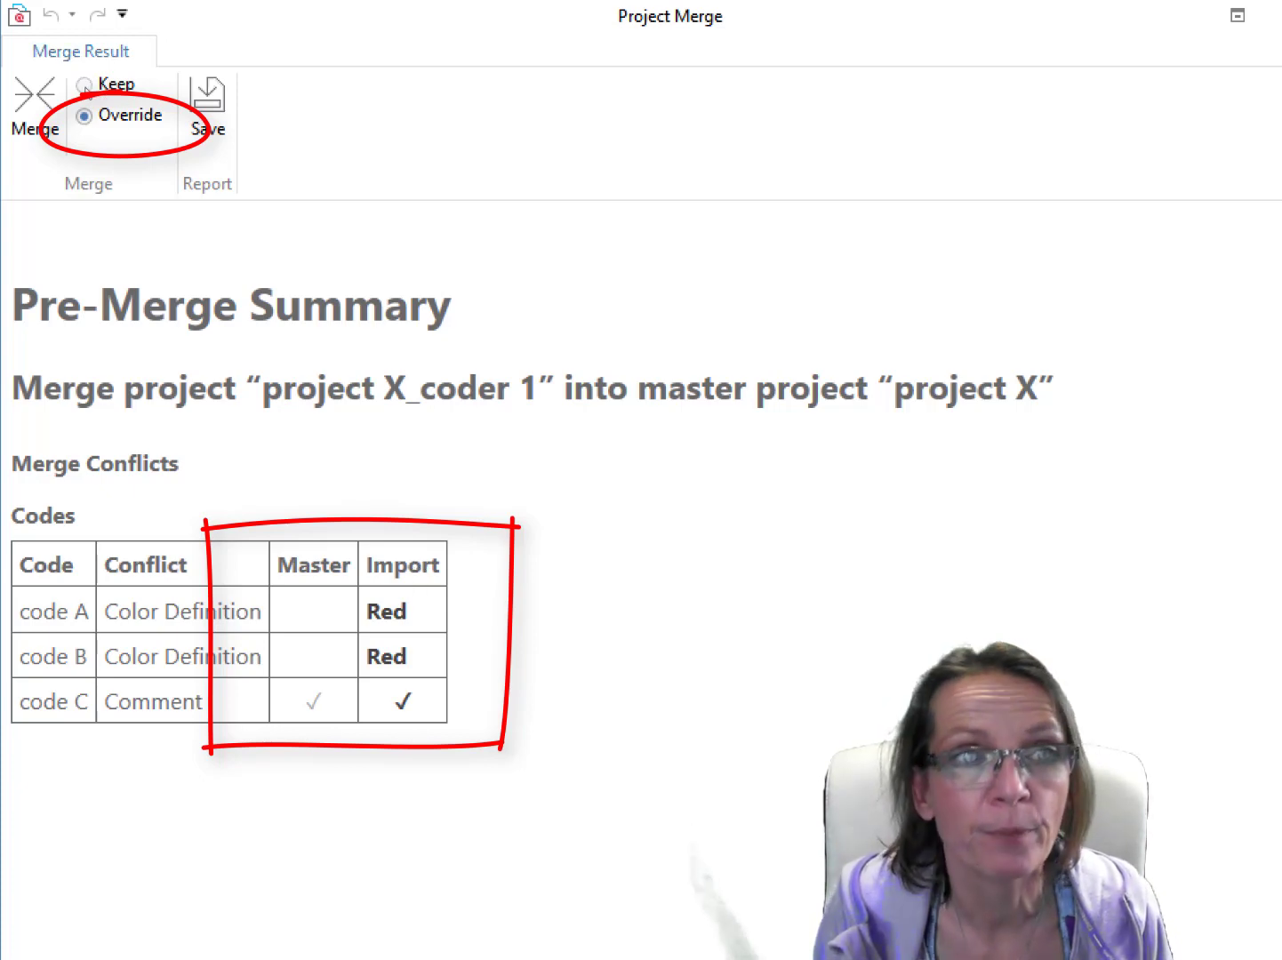
click(85, 86)
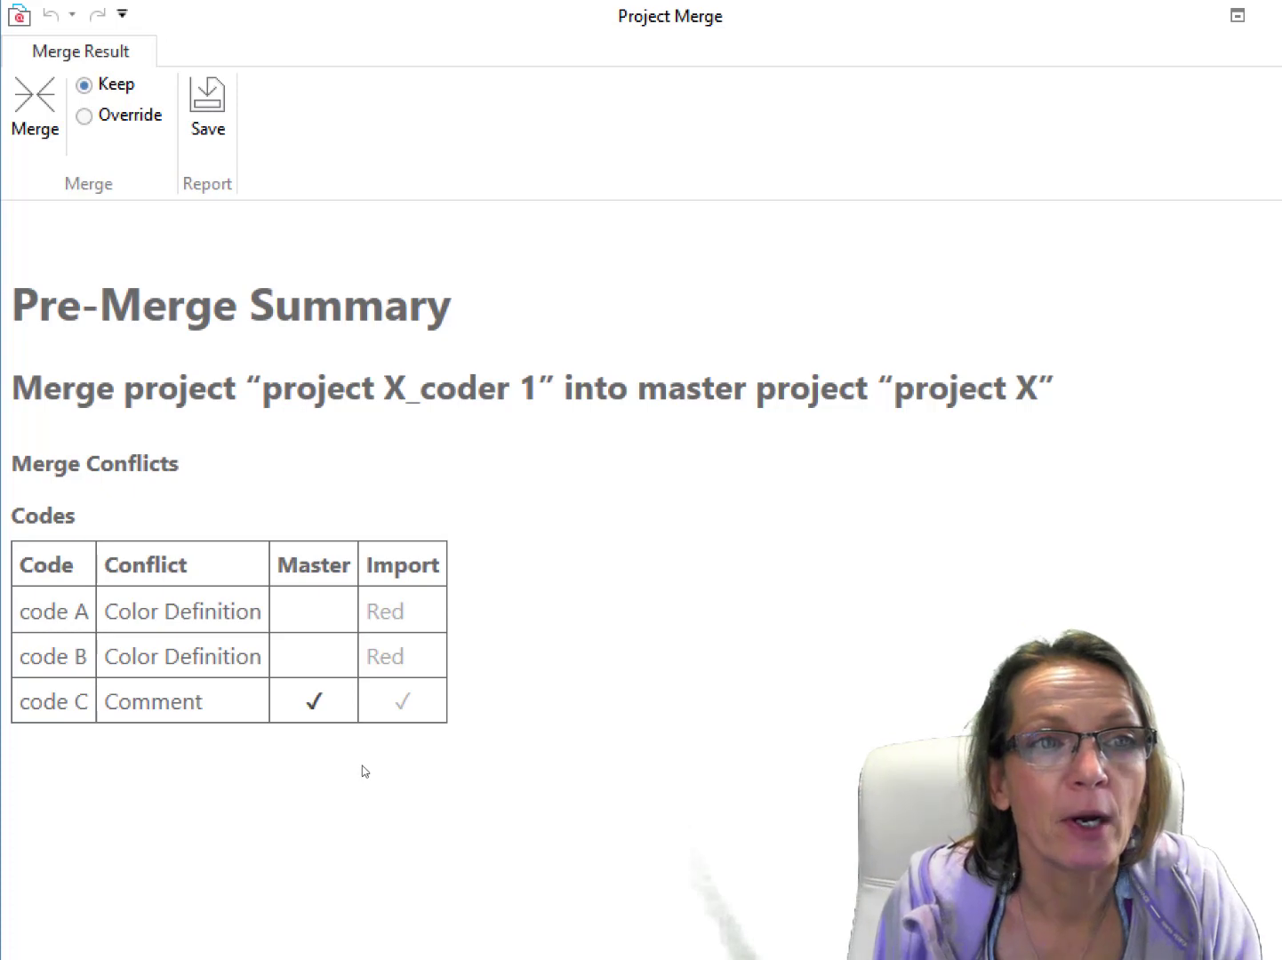
click(39, 94)
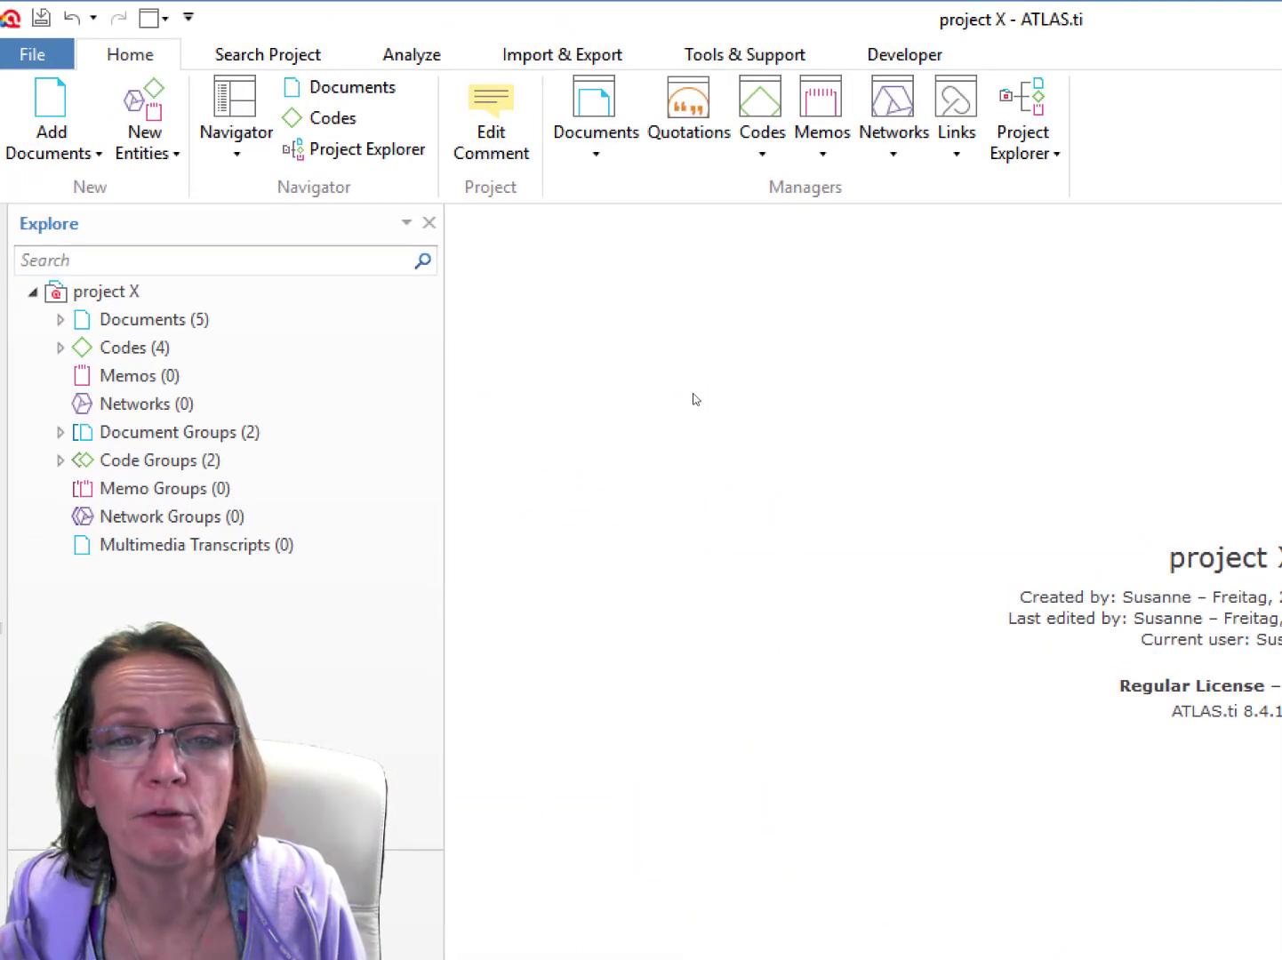
- Open the Code Manager of project X, check the comment of code C and show only the codes in group 1
click(124, 348)
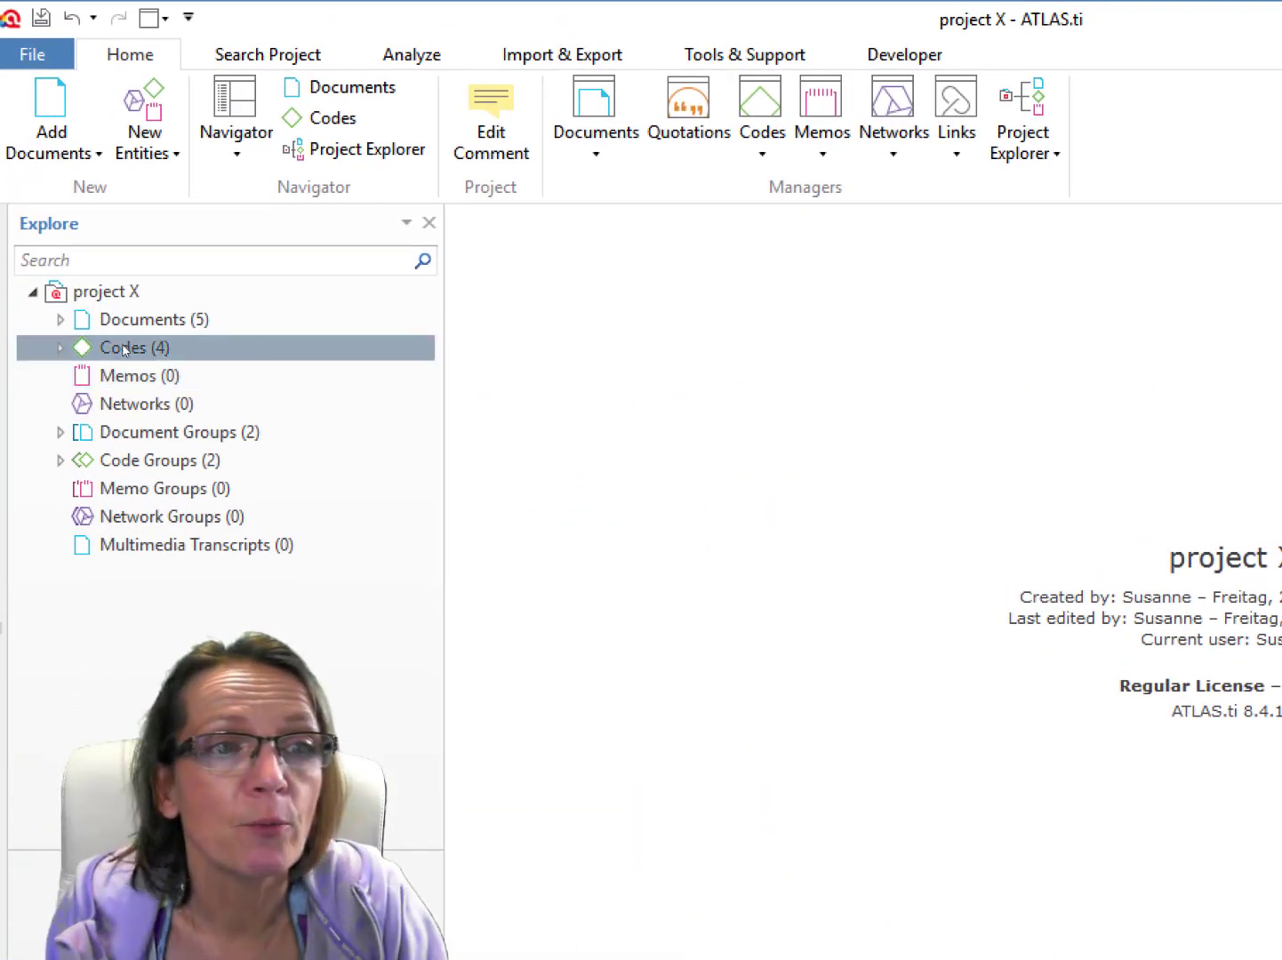
double_click(125, 348)
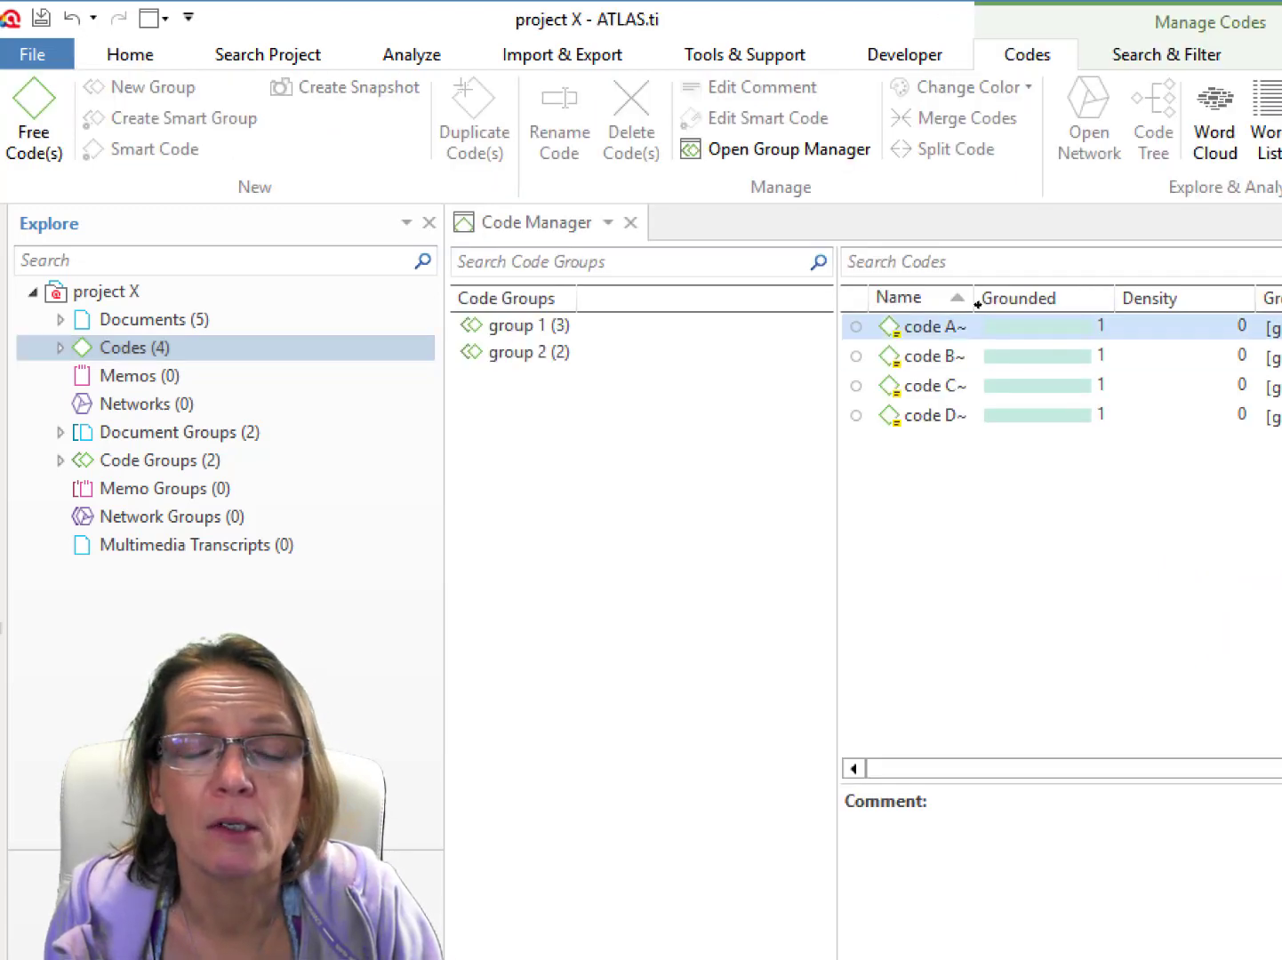
drag(976, 302, 1039, 302)
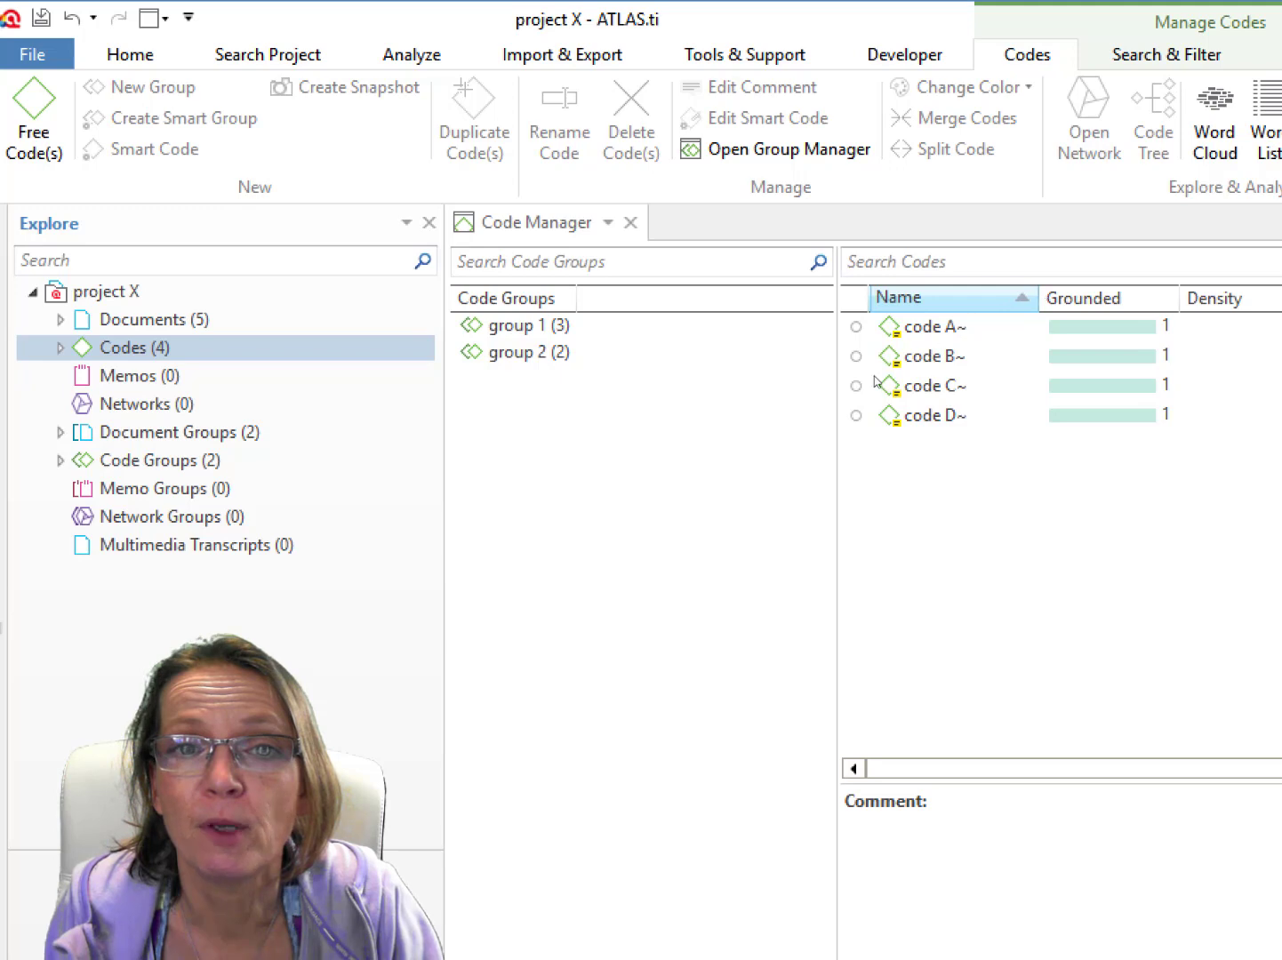
click(913, 391)
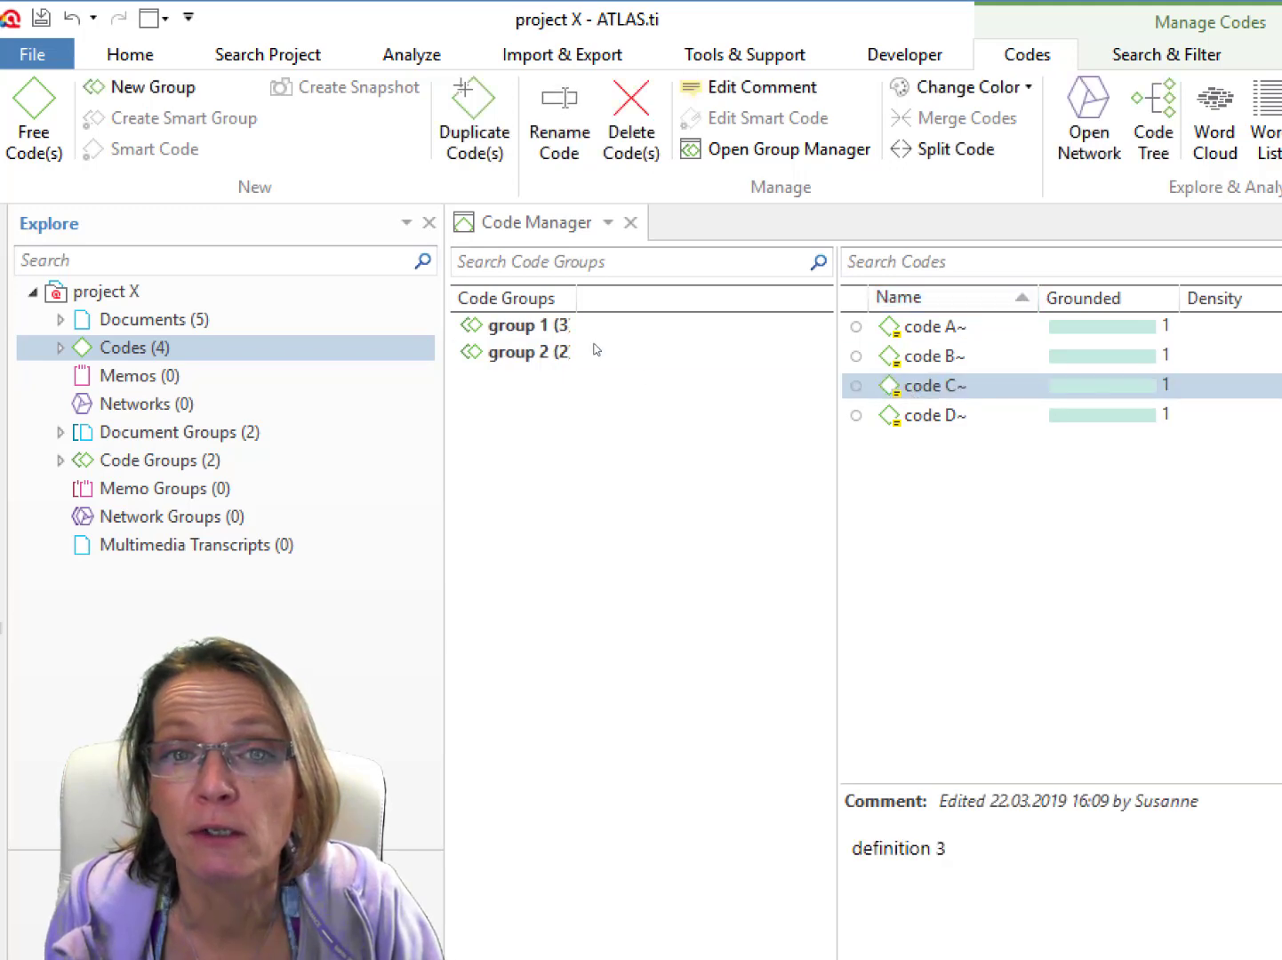
drag(631, 295, 627, 297)
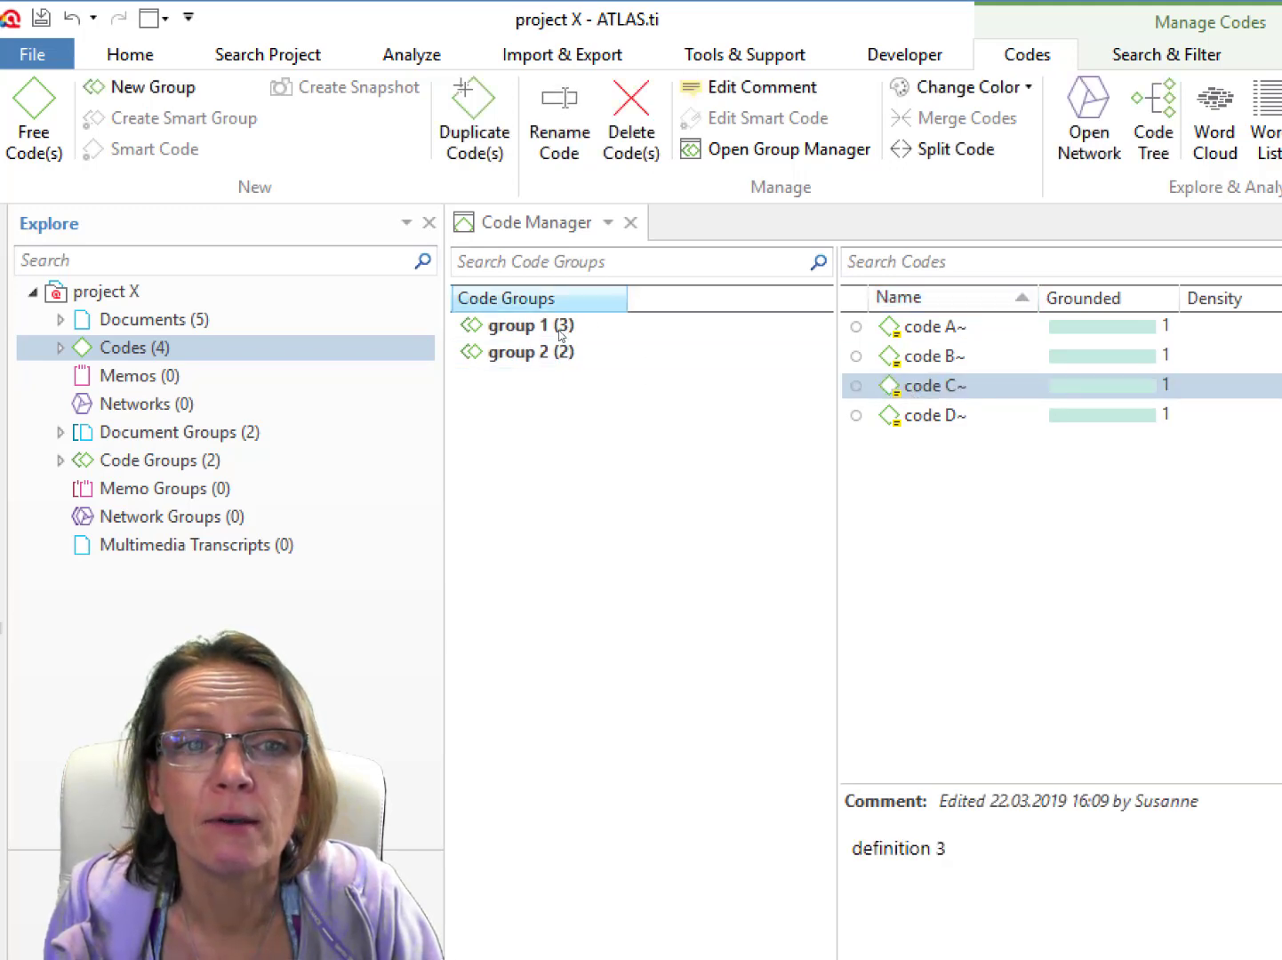
click(564, 325)
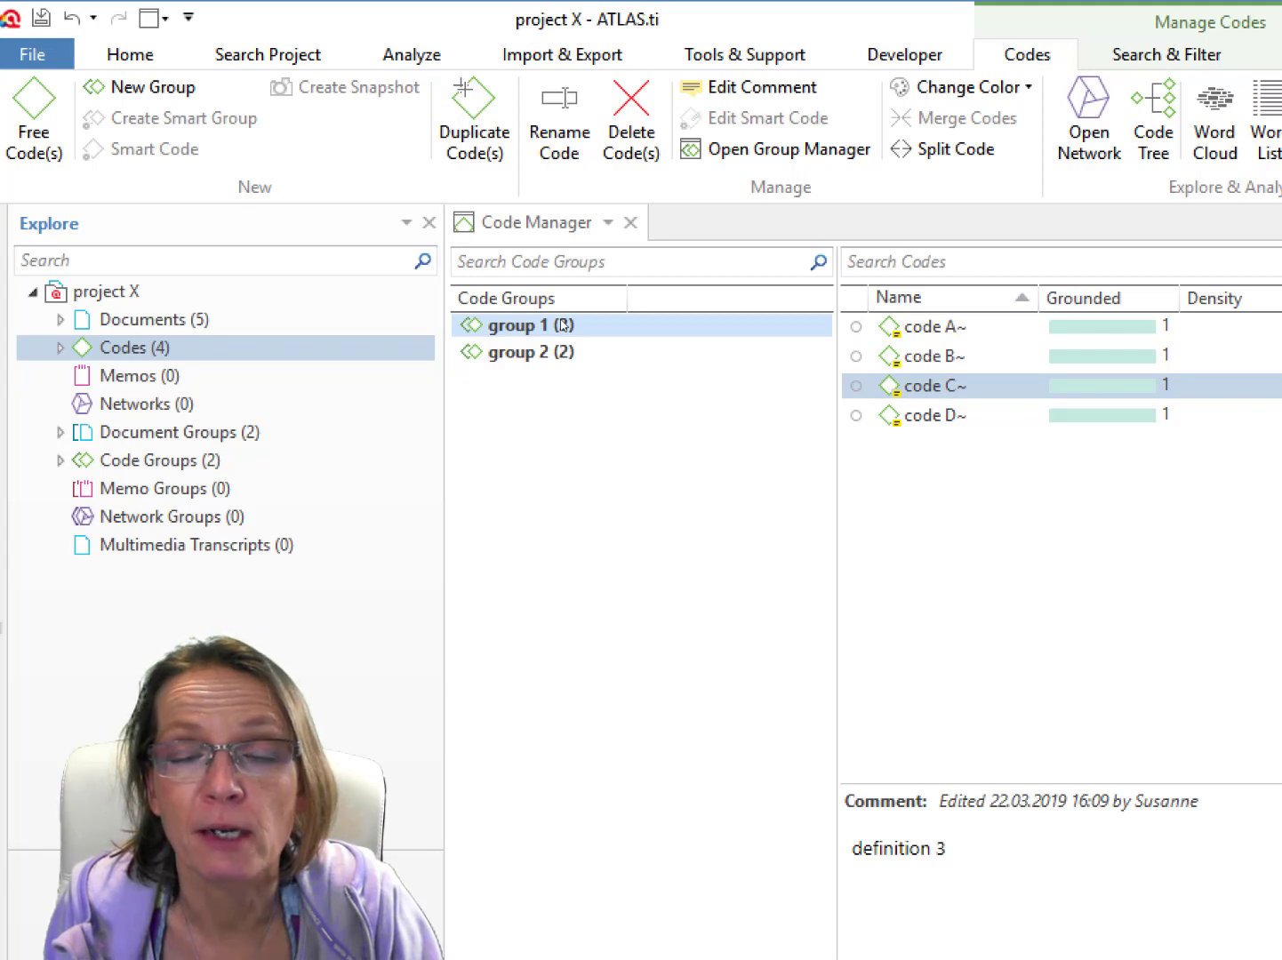
click(564, 325)
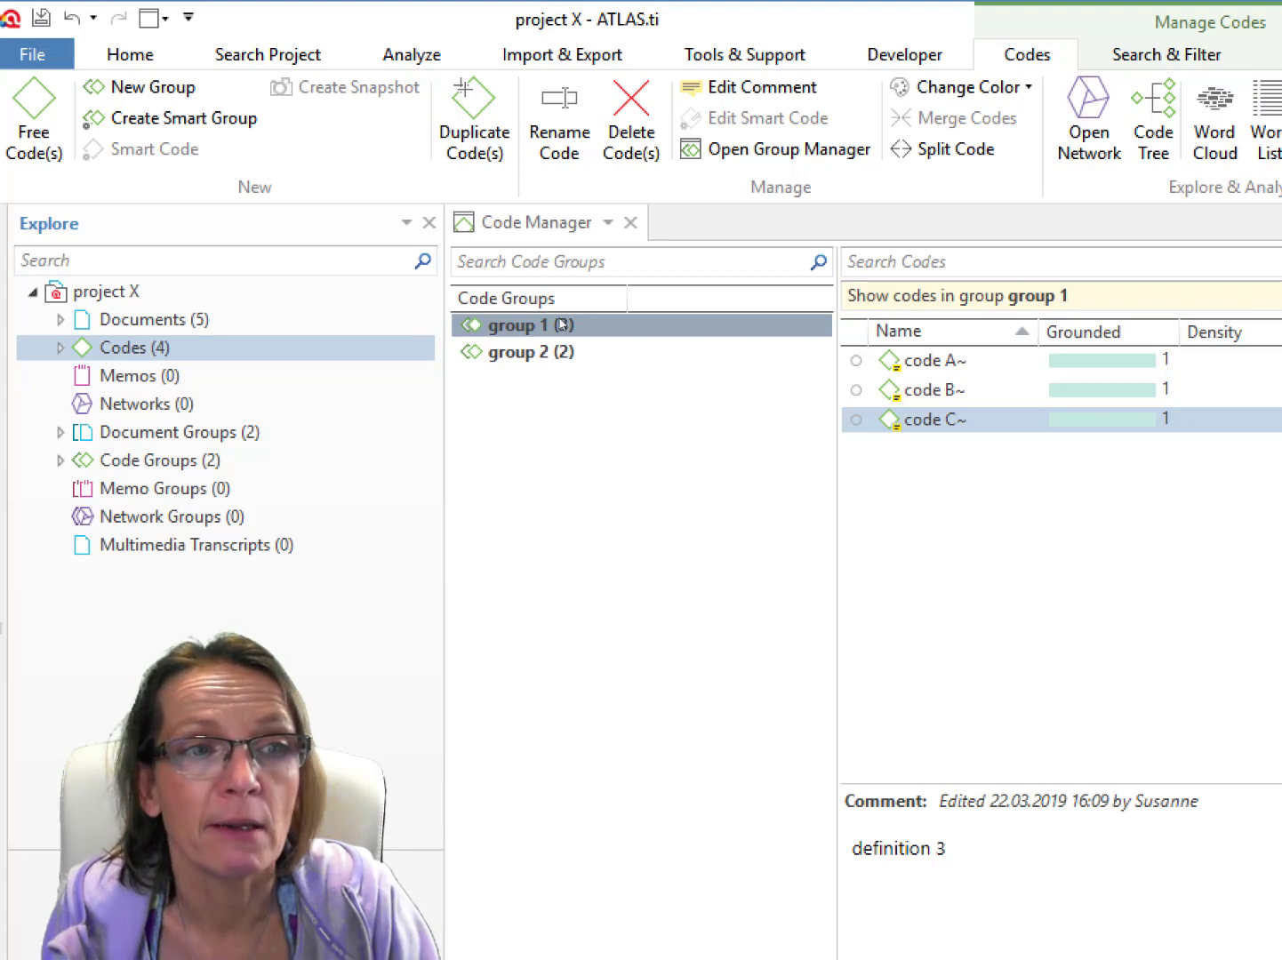
- Merge project X_coder 2 into project X without creating a snapshot, resolving the code color conflicts with Override
click(36, 55)
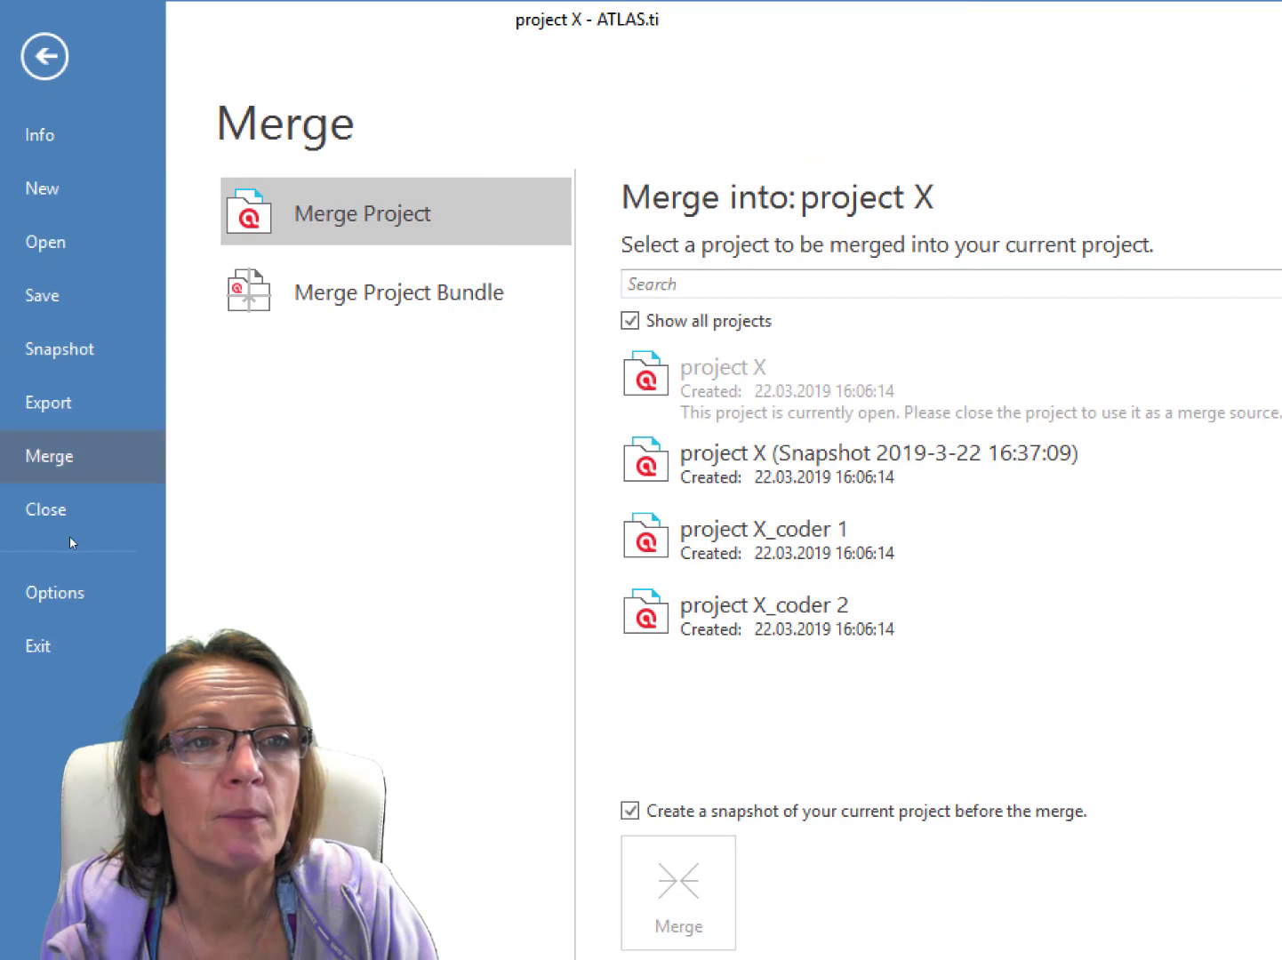
click(819, 609)
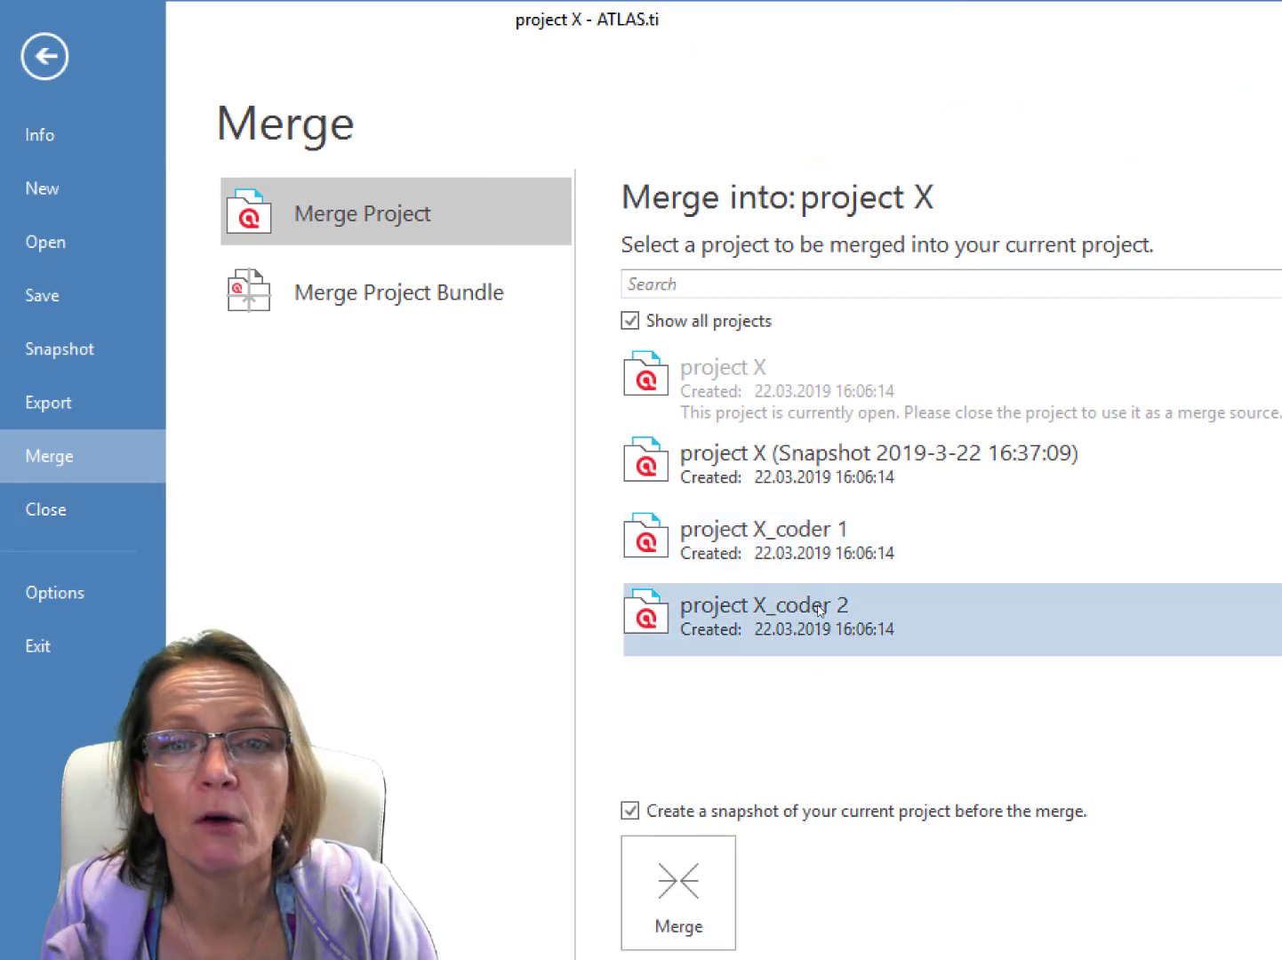
click(642, 815)
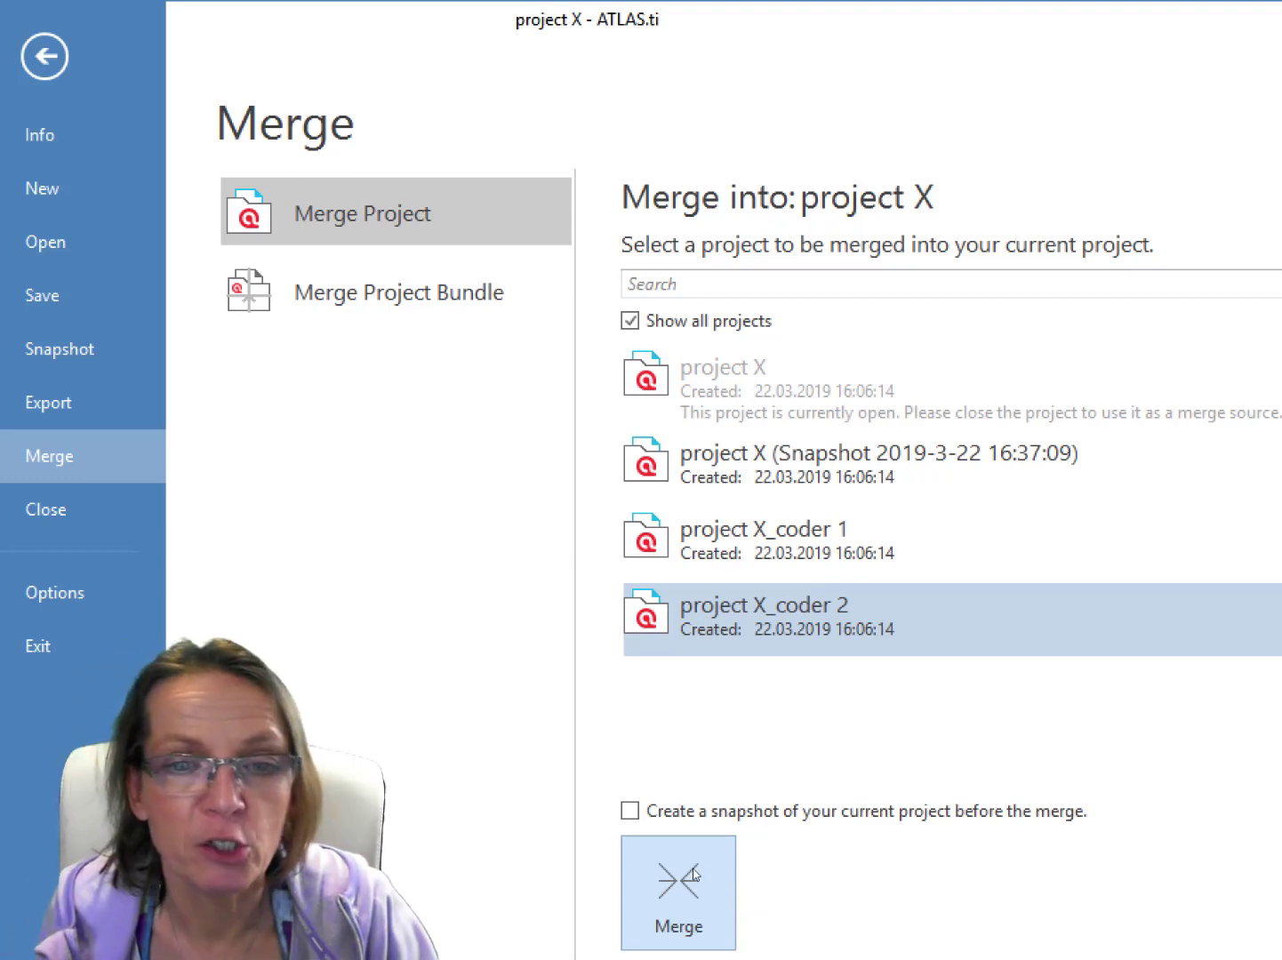
click(695, 874)
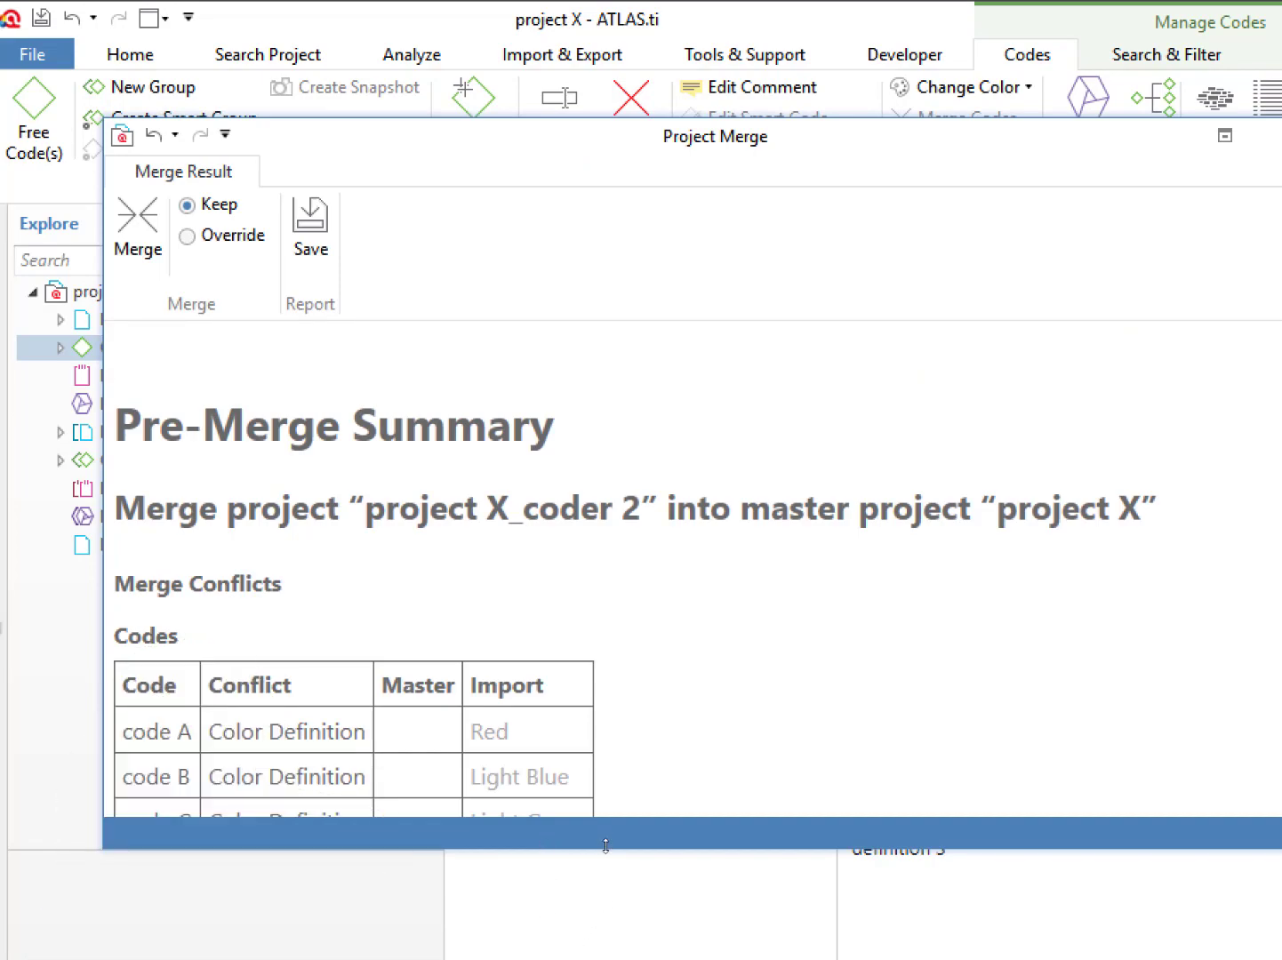
drag(605, 846, 601, 959)
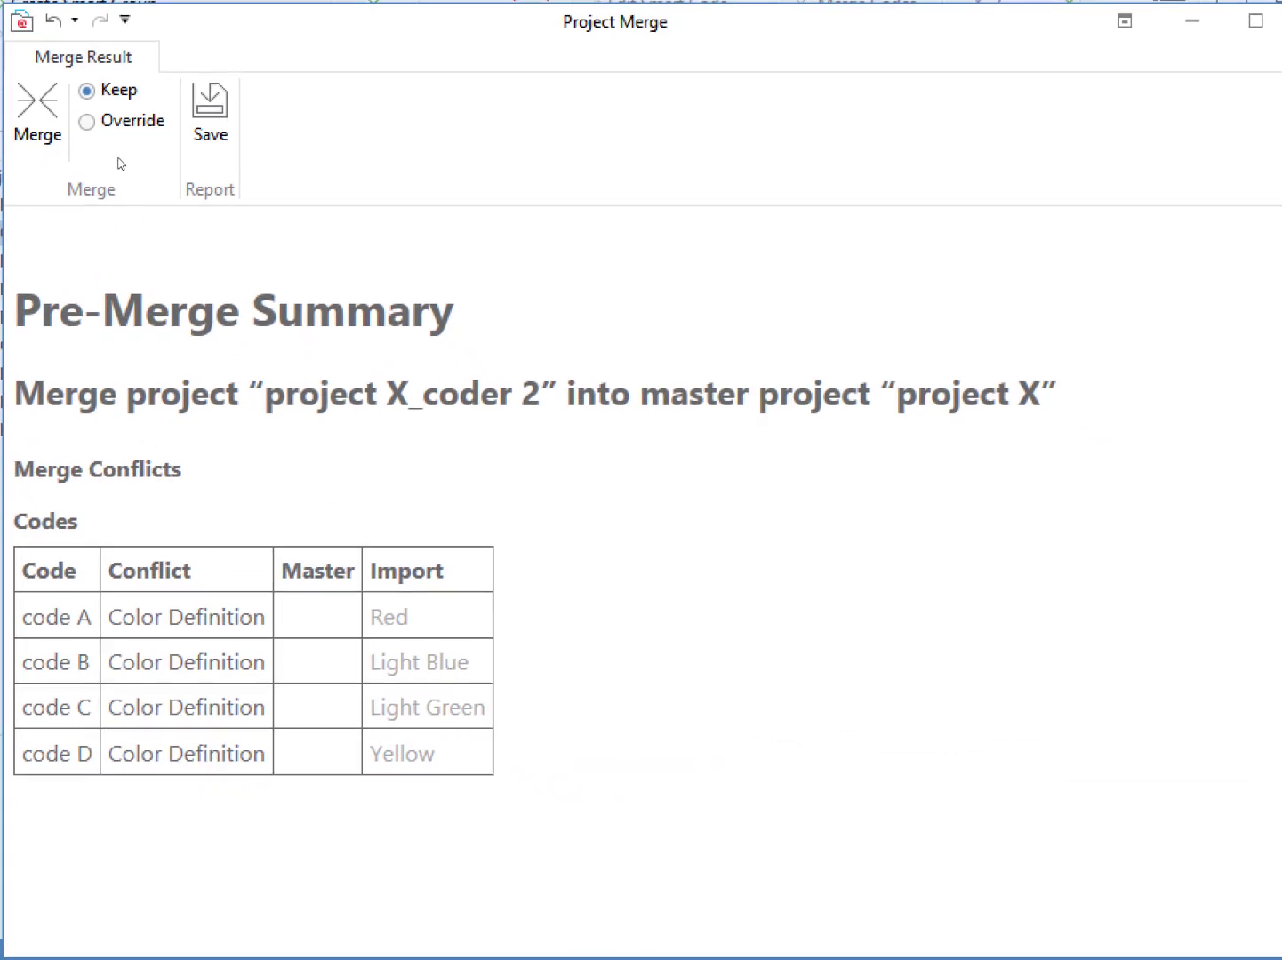
click(94, 123)
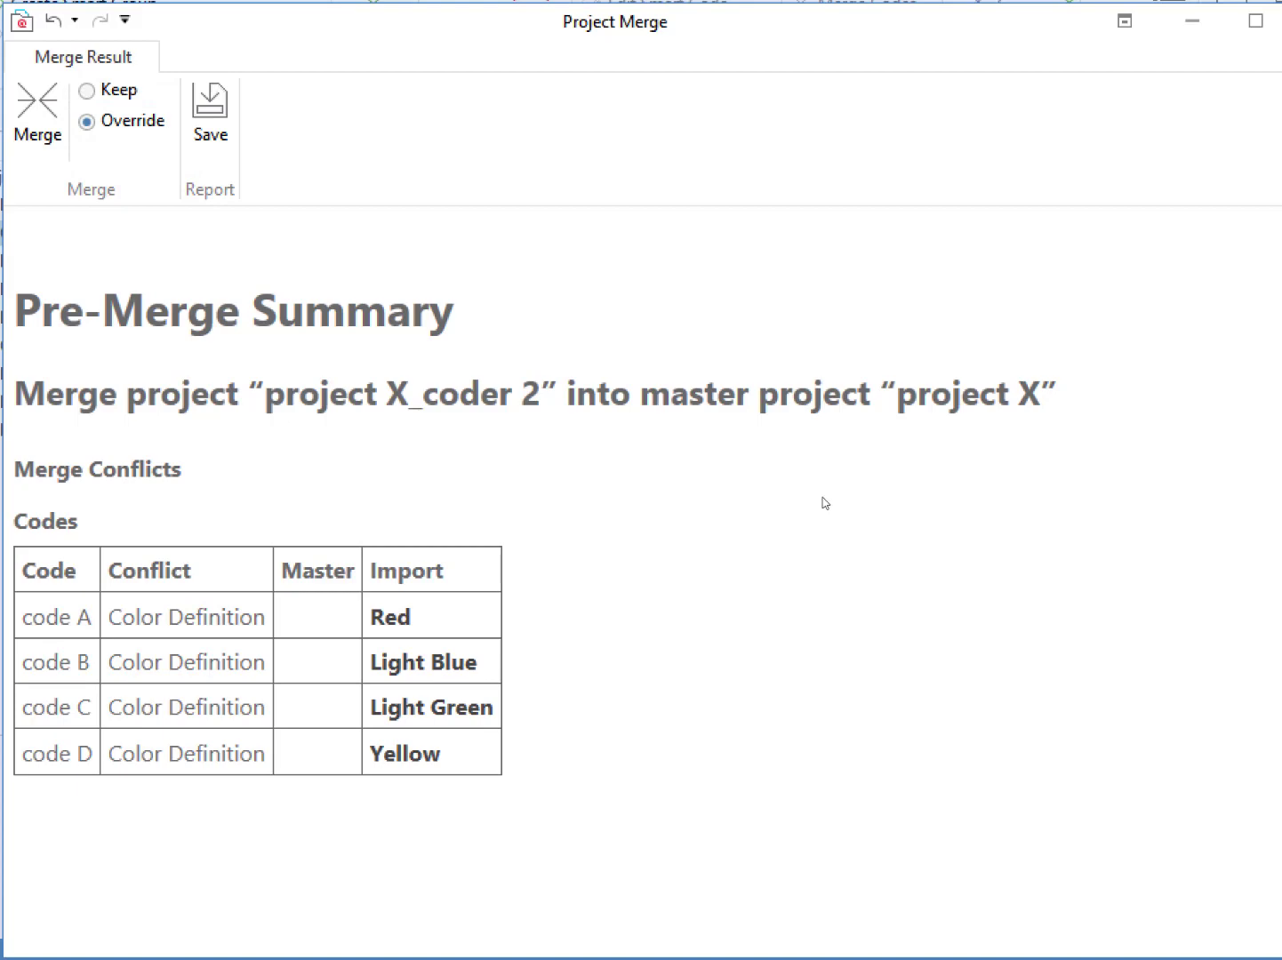
click(36, 121)
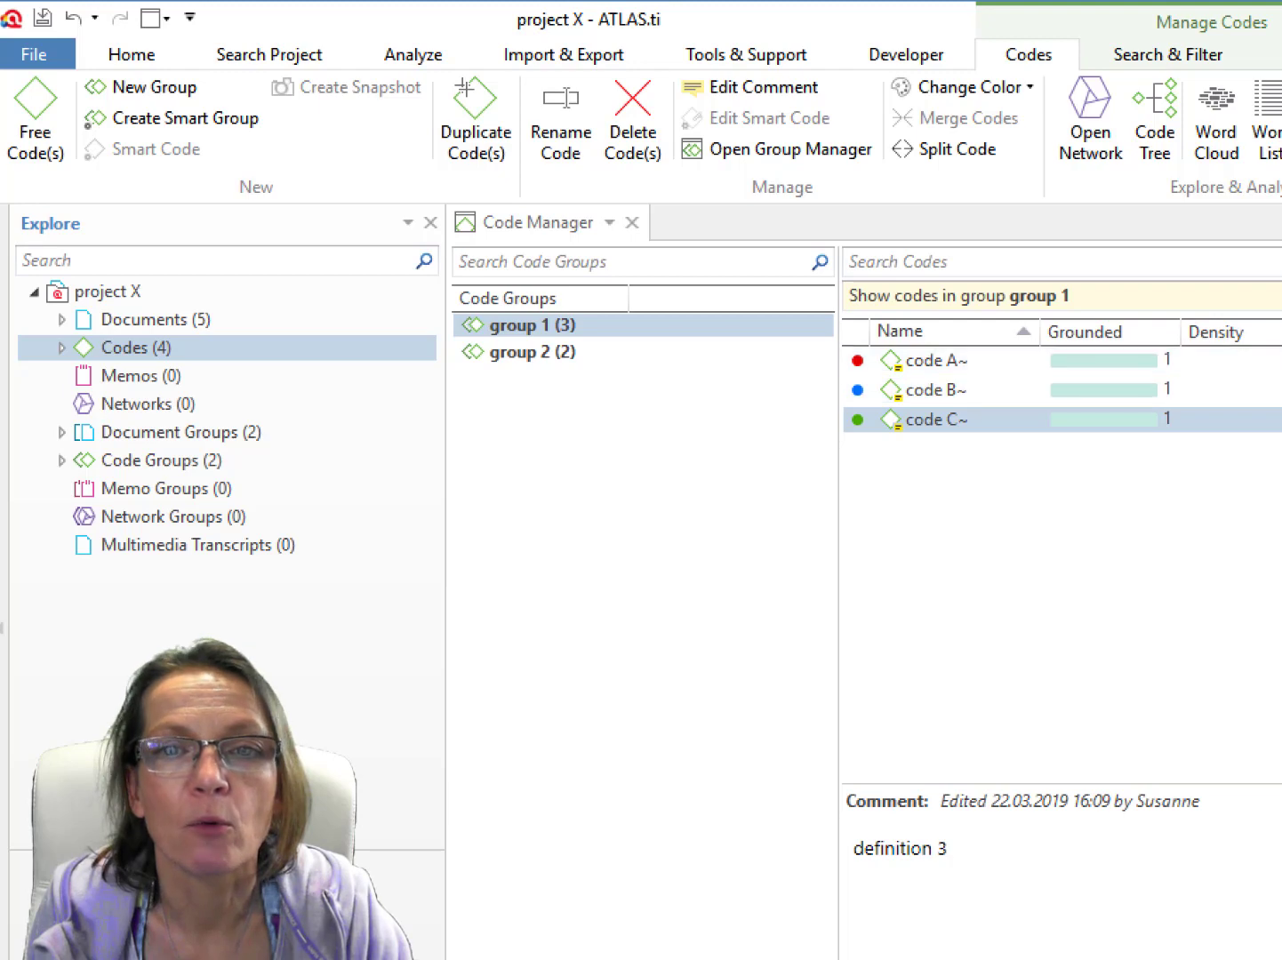
- Clear the group 1 filter, then open document D 2 of project X and widen its margin area to see the codings
click(1024, 296)
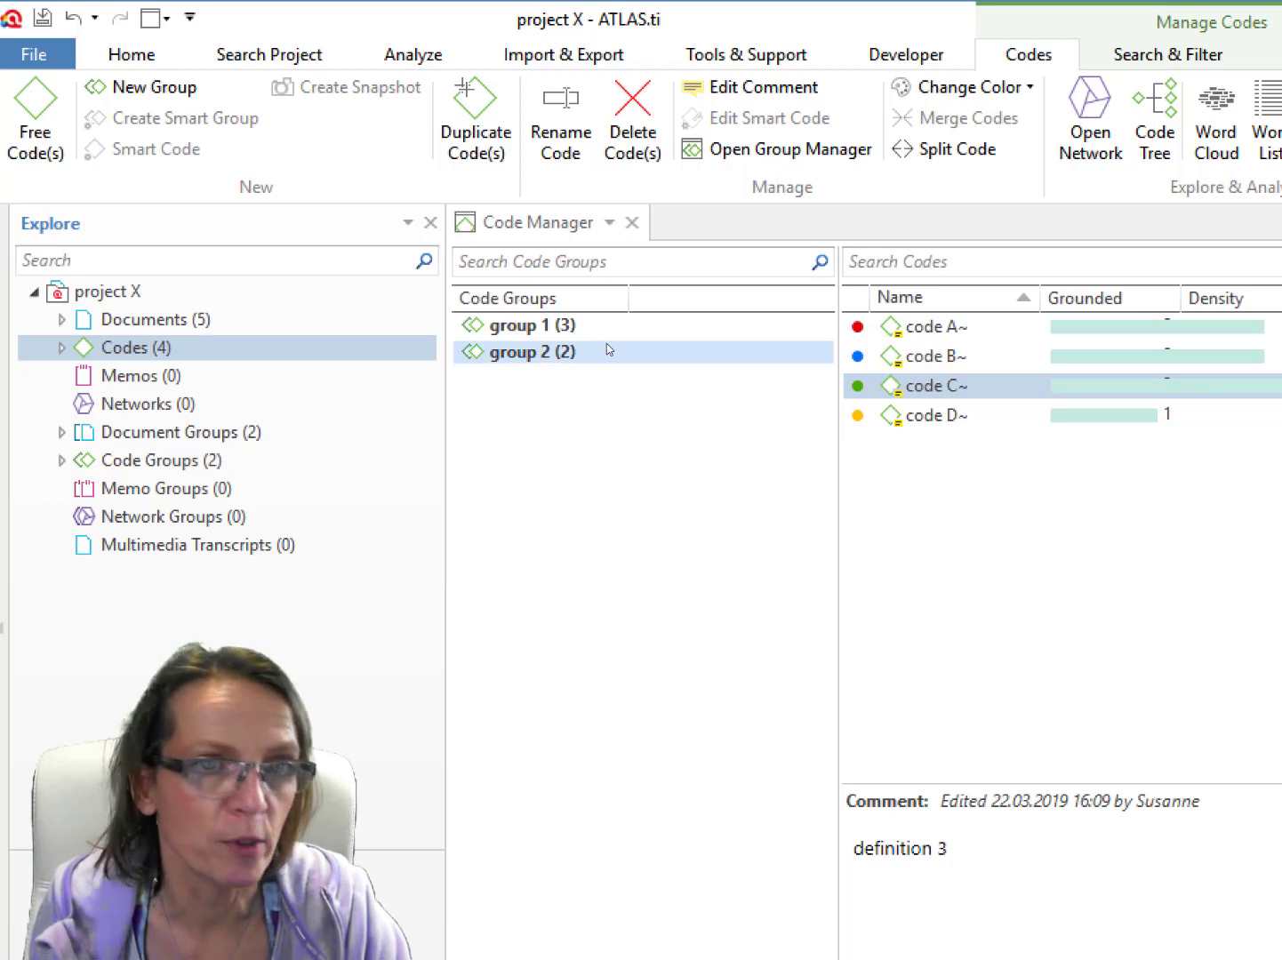
click(61, 320)
click(247, 377)
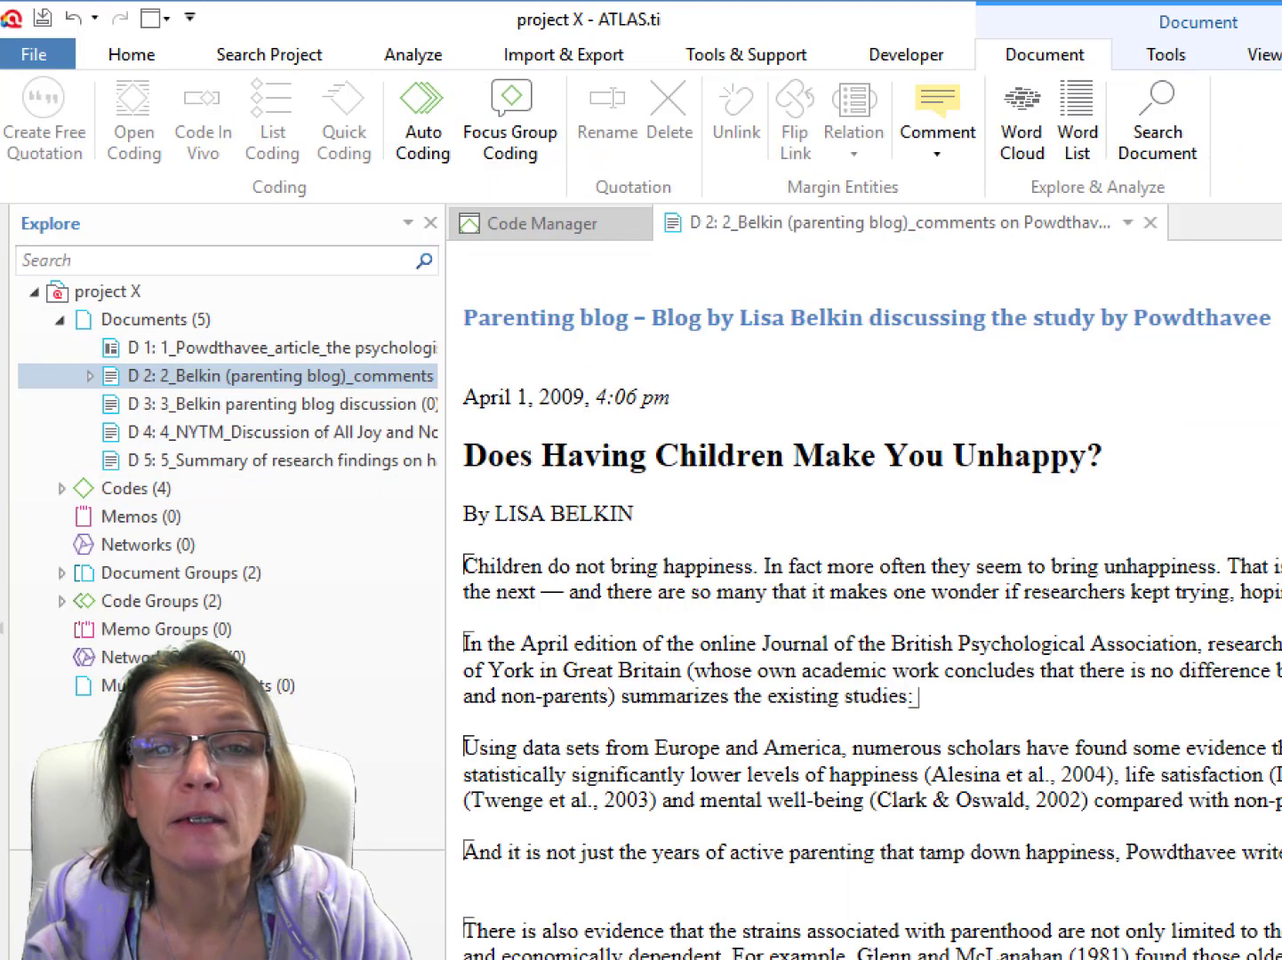
drag(1278, 472, 757, 472)
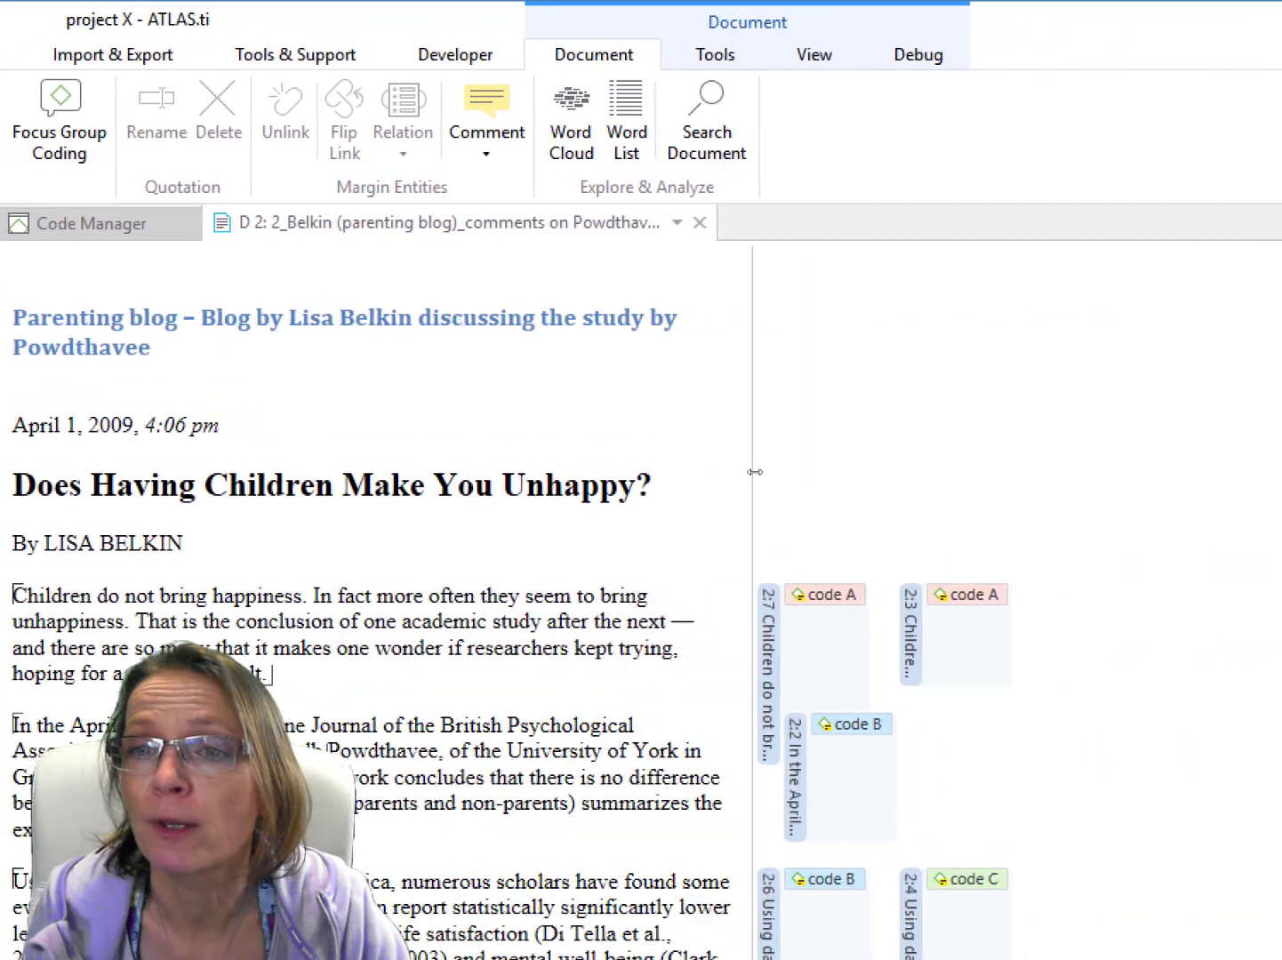
- Compare the two code A quotations at the first paragraph of D 2 and turn on Show User for the margin entities
click(823, 594)
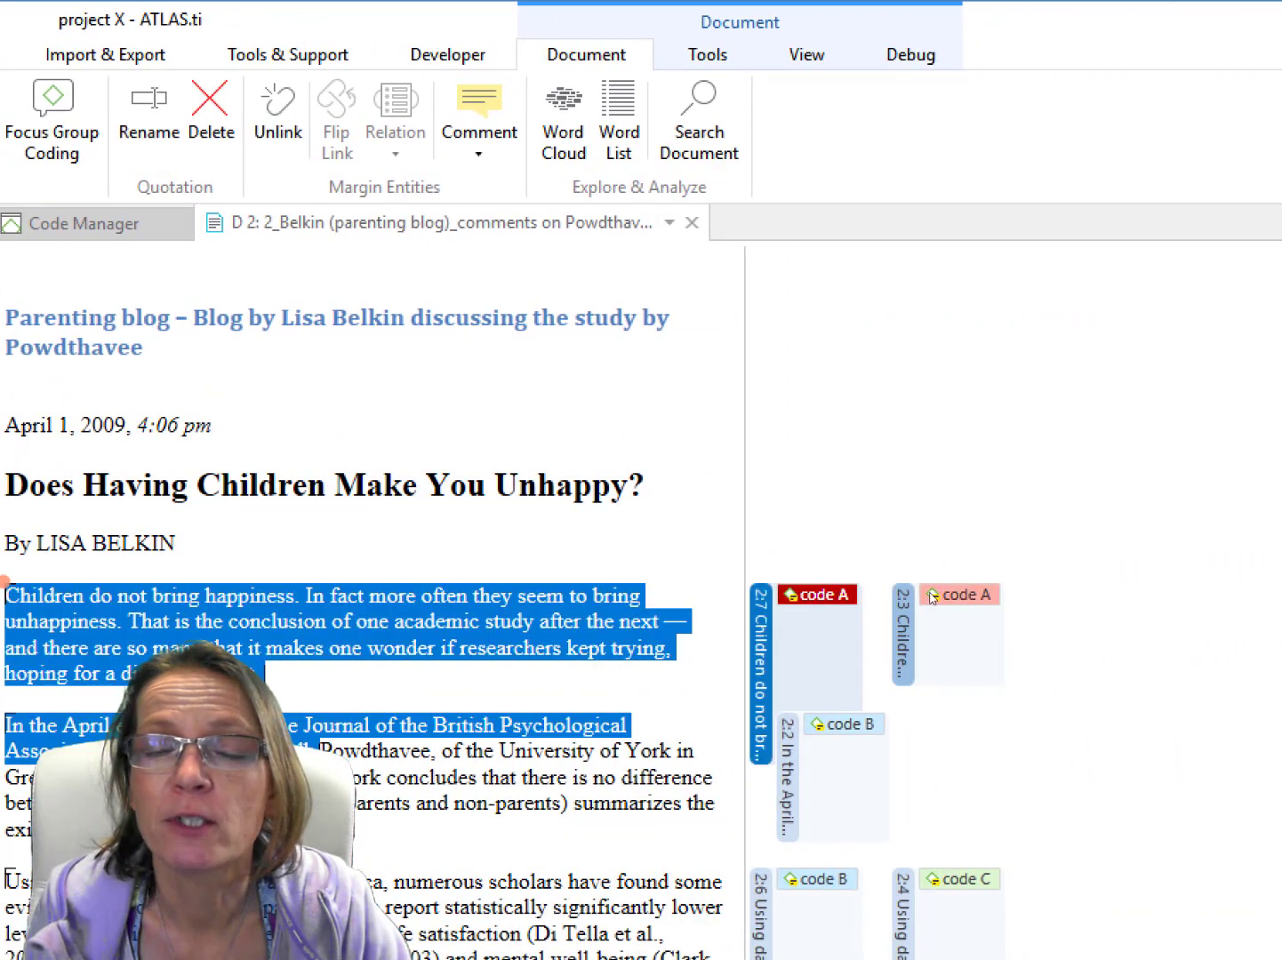
click(932, 595)
click(970, 595)
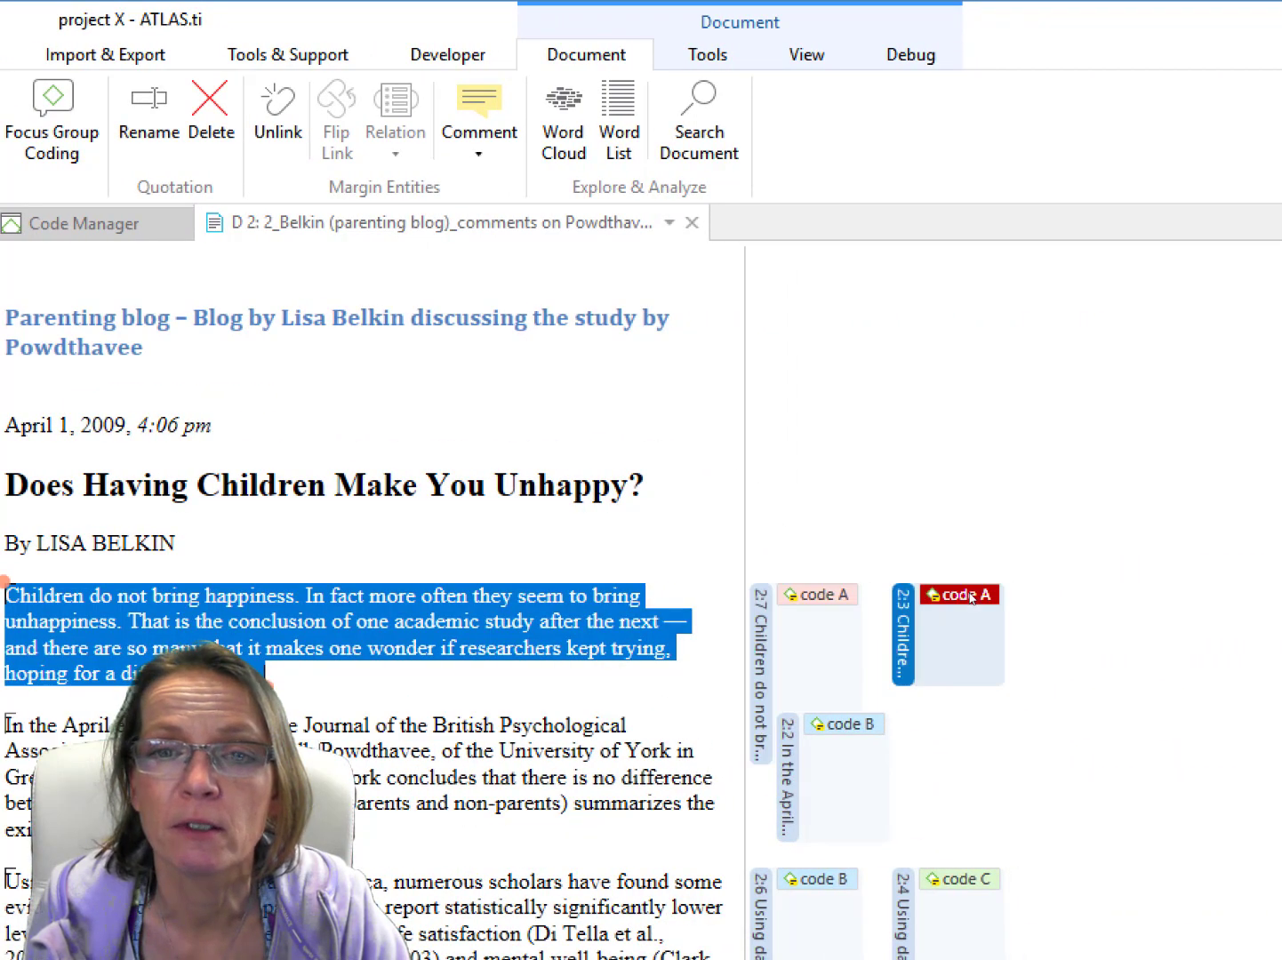
click(810, 58)
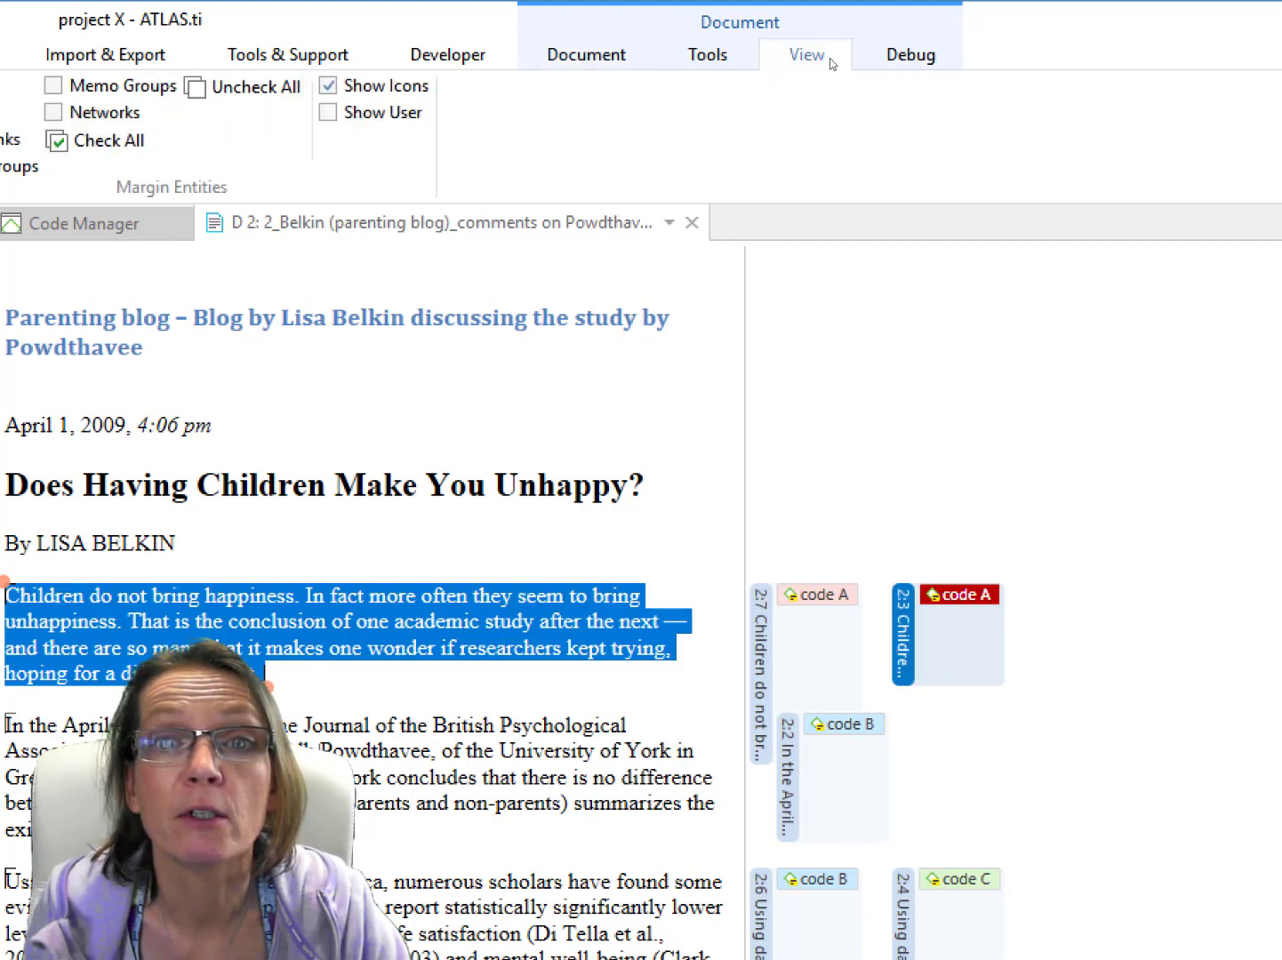
click(336, 112)
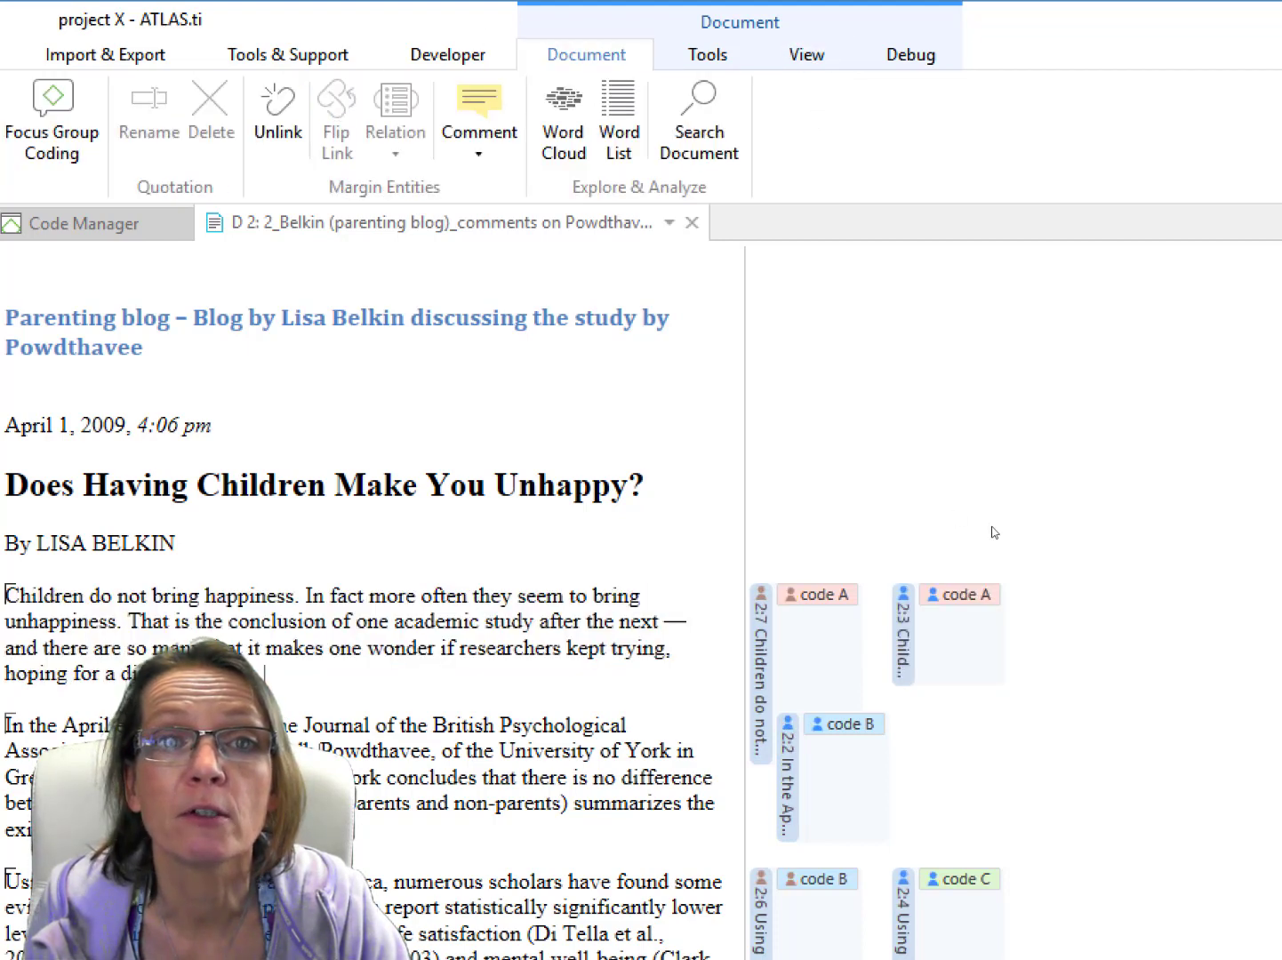
- Compare the two code A codings at the first paragraph of D 2 and identify the coder of the longer one
click(815, 595)
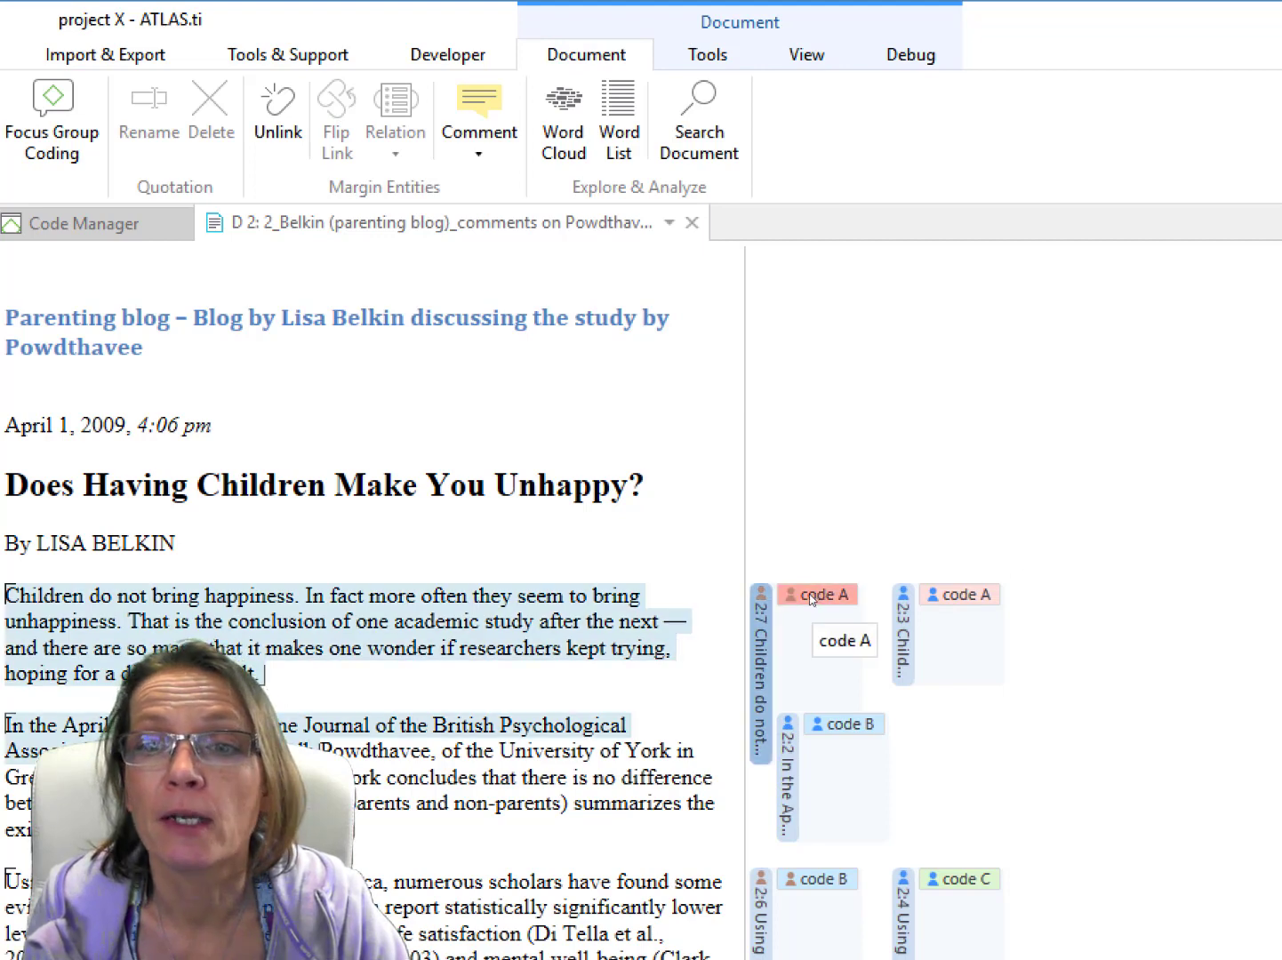
mouse_move(789, 603)
click(902, 613)
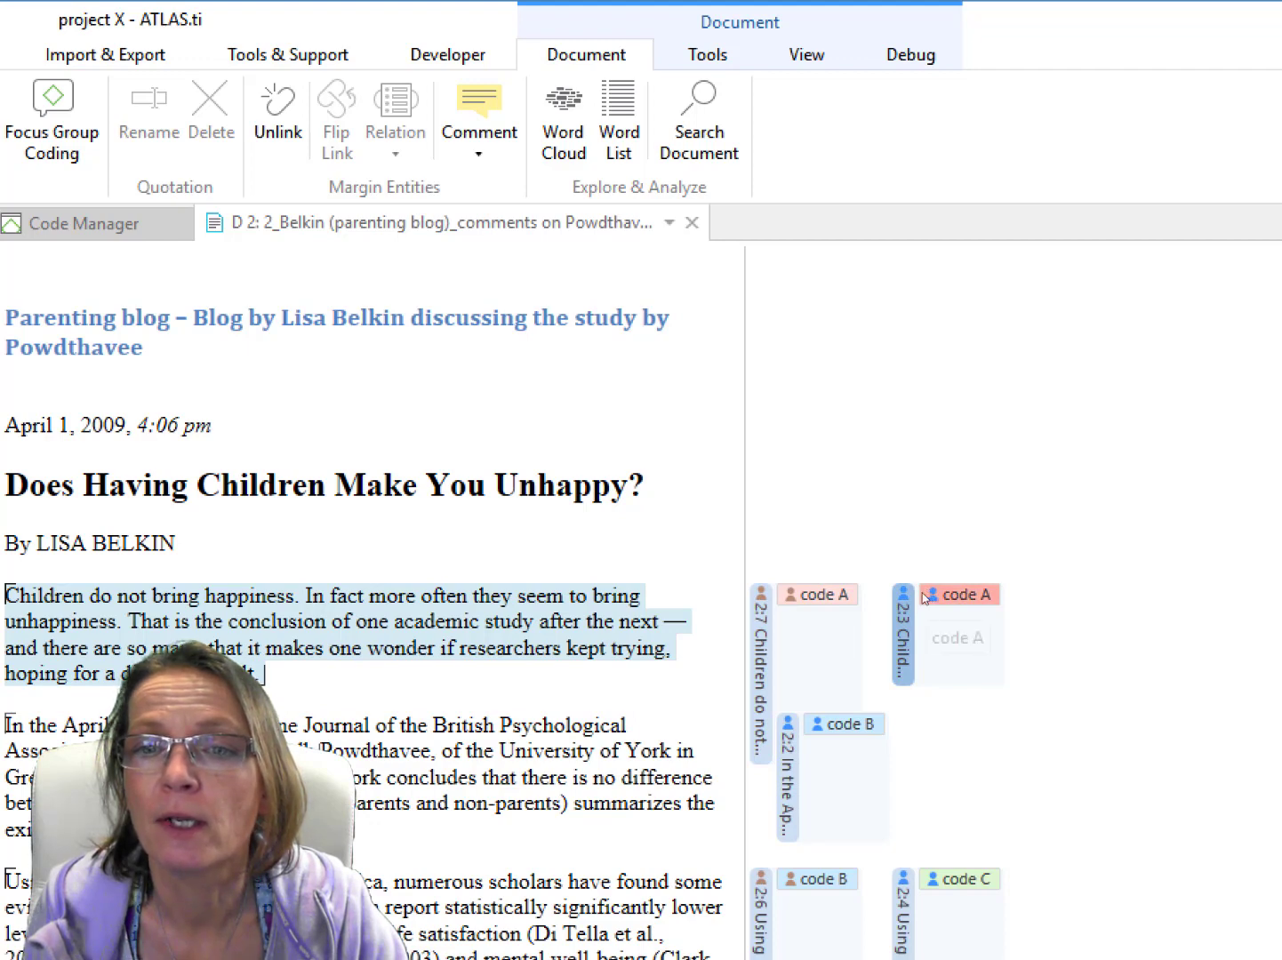
click(802, 597)
mouse_move(792, 594)
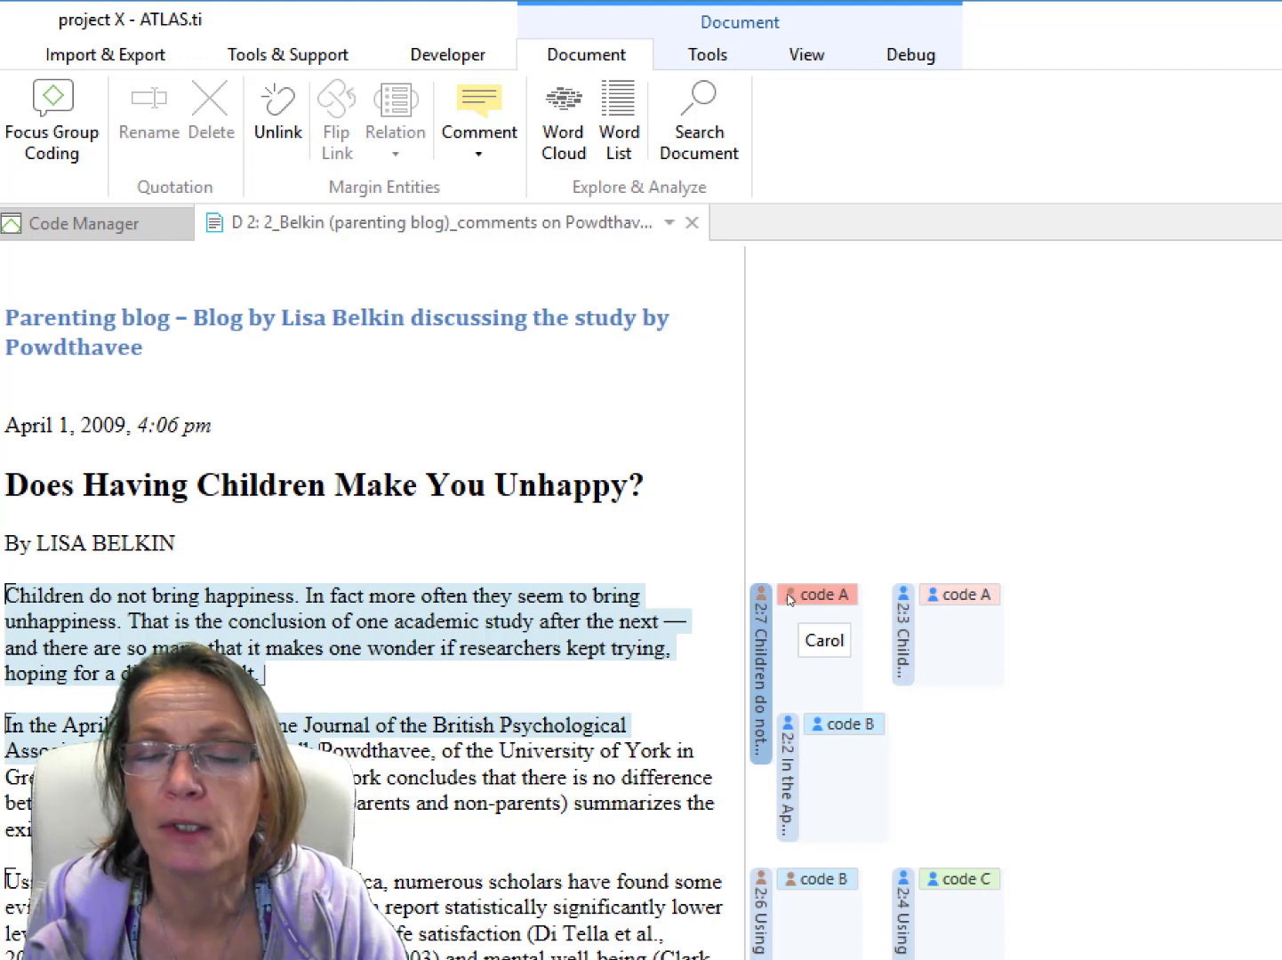
click(1030, 753)
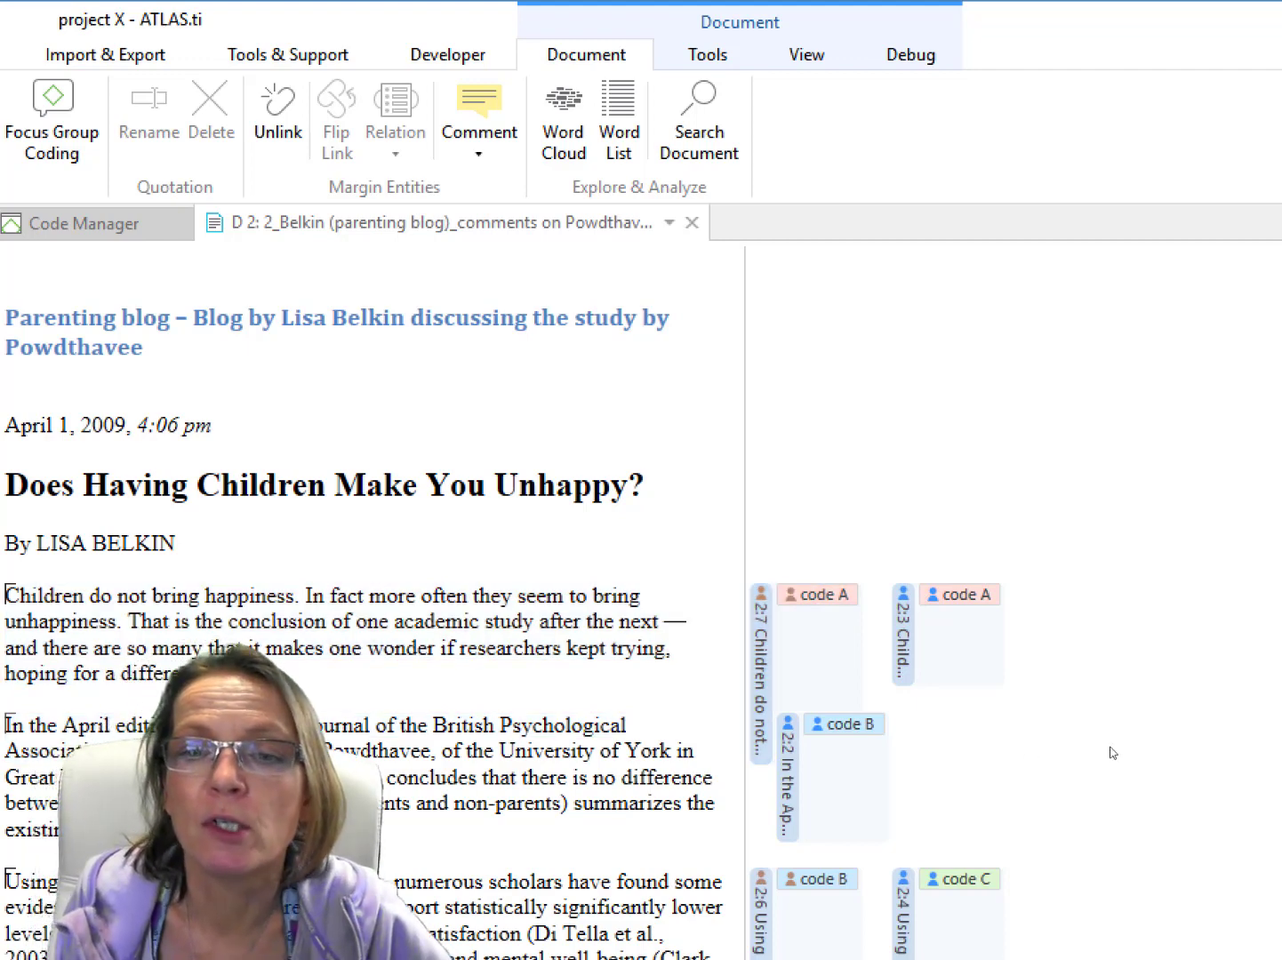
scroll(1111, 752, down, 3)
scroll(1067, 747, up, 3)
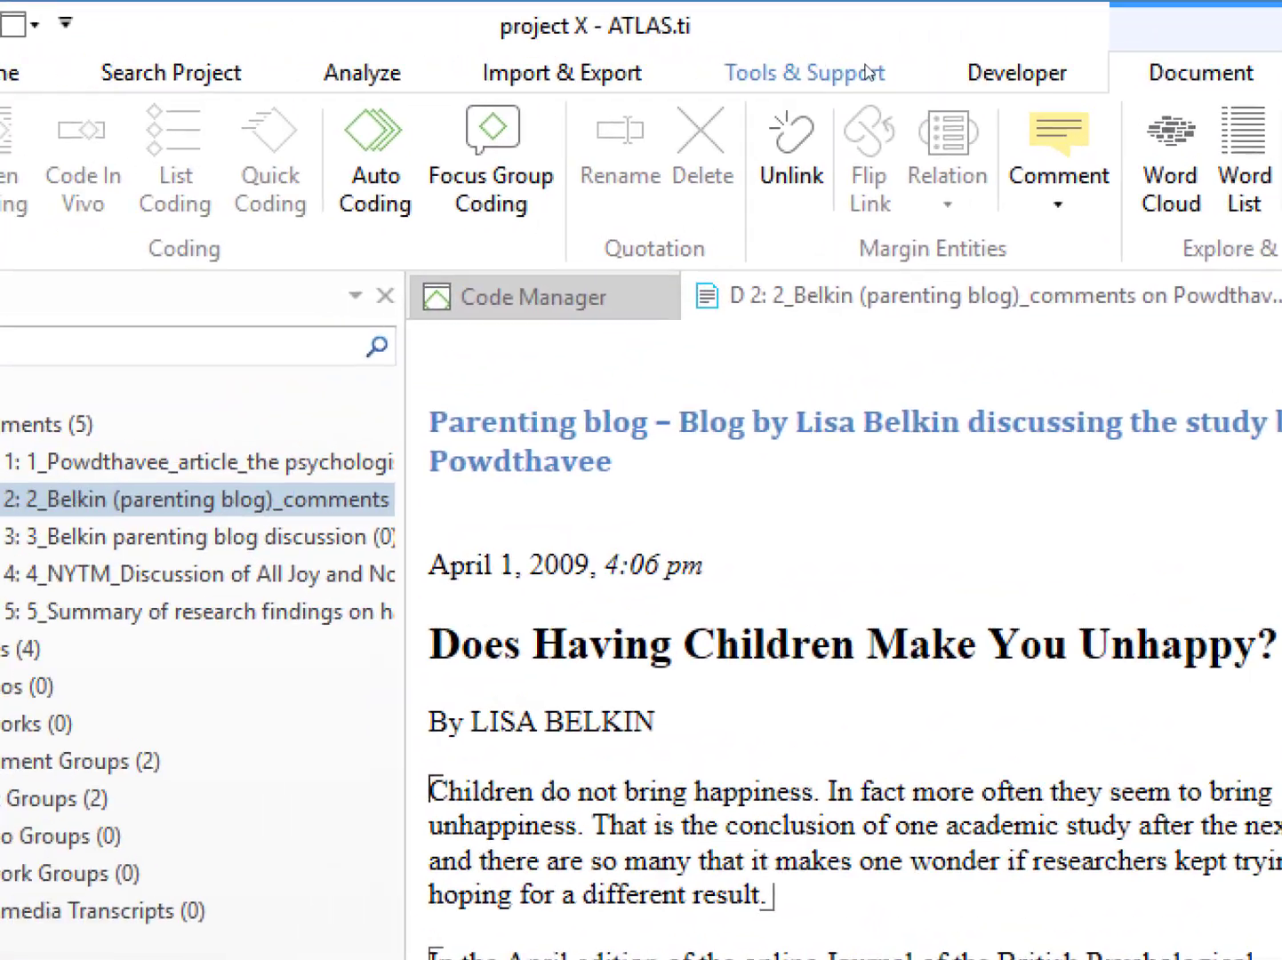
- Find the redundant codings, merge code A's quotations 2:3 and 2:7, and return to D 2 to check the merged quotation
click(288, 54)
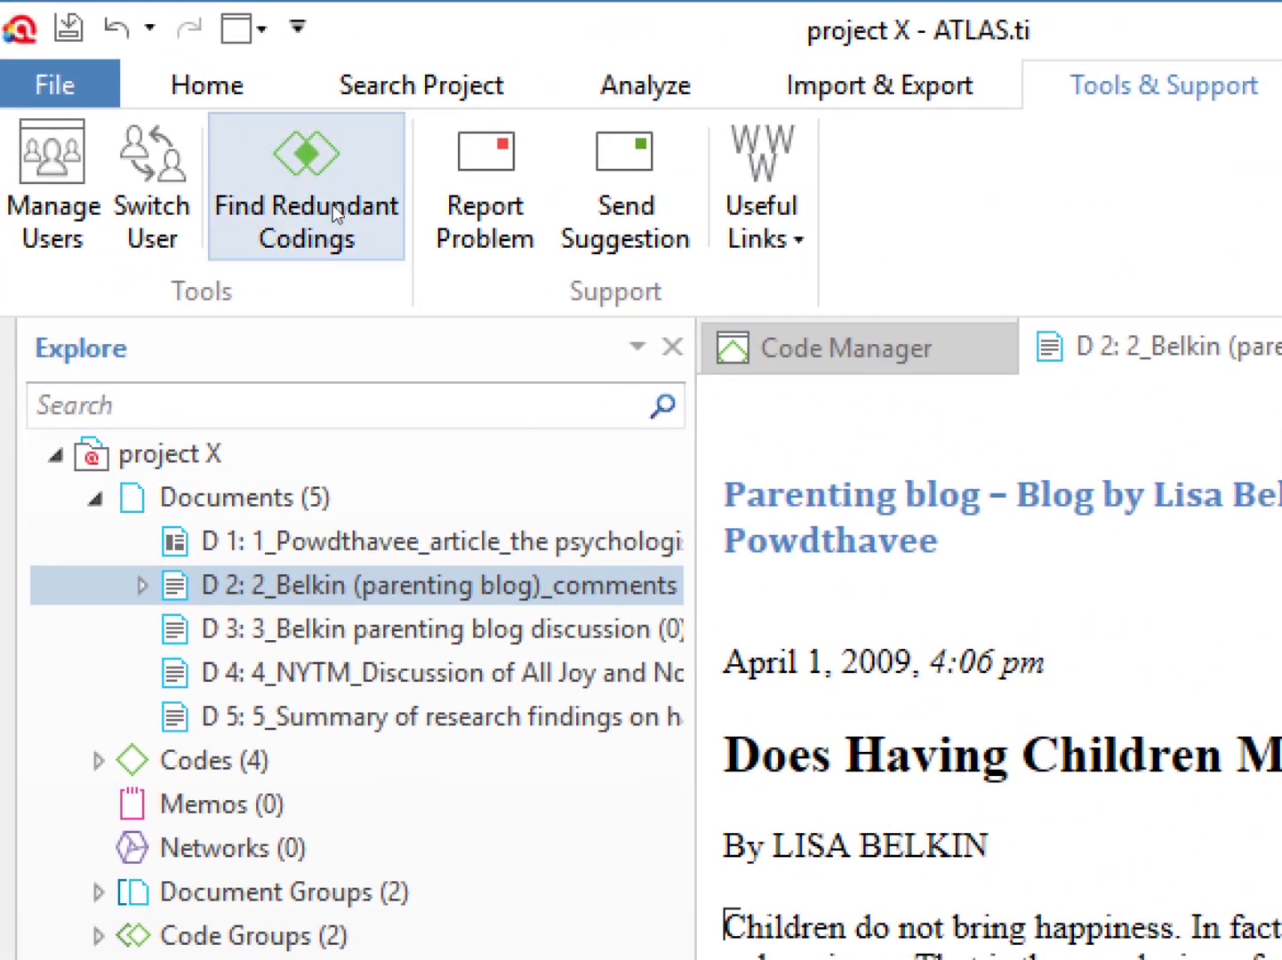
click(333, 177)
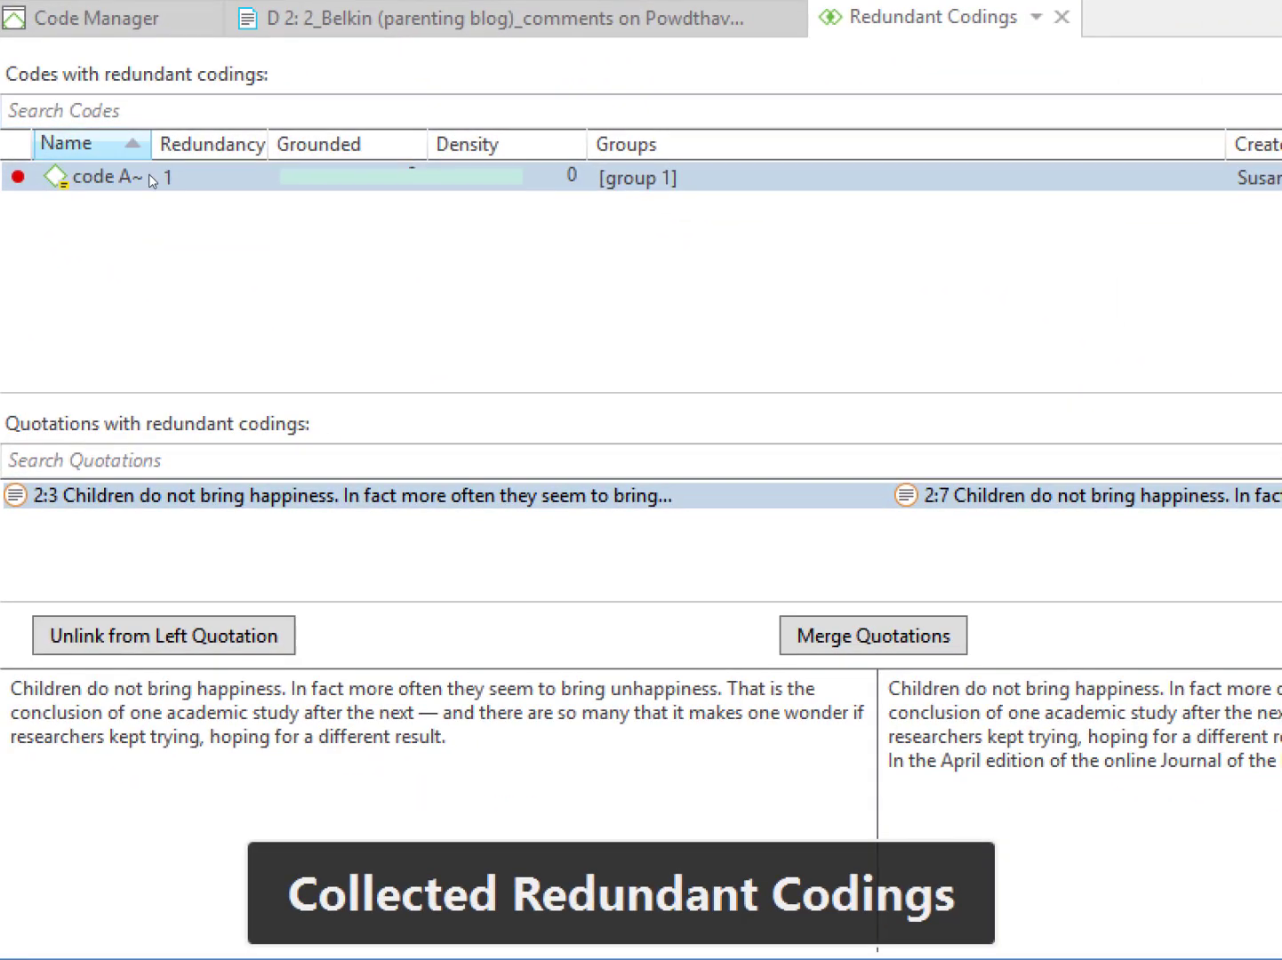
click(145, 180)
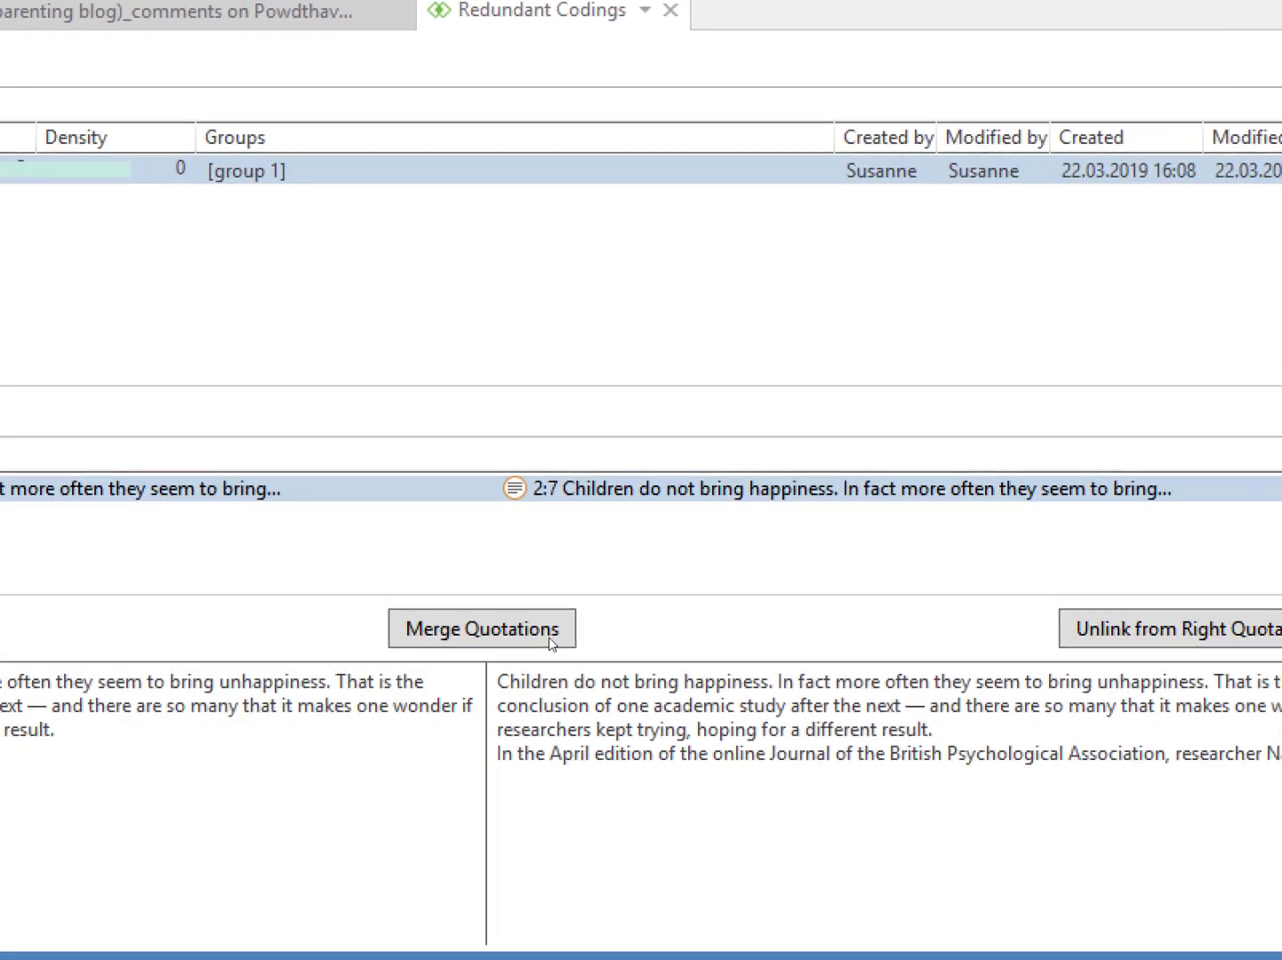
click(461, 627)
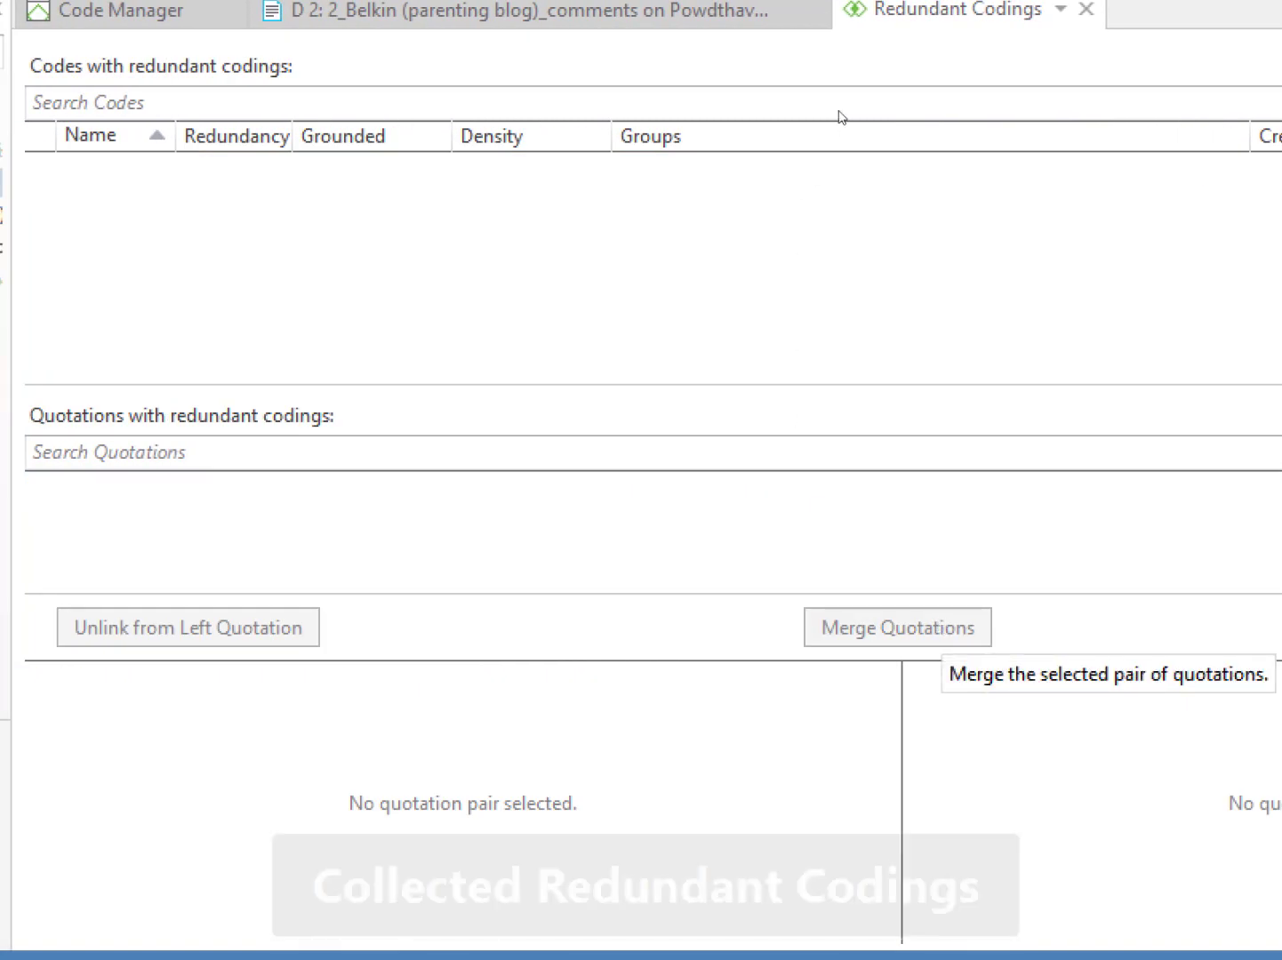
click(1086, 8)
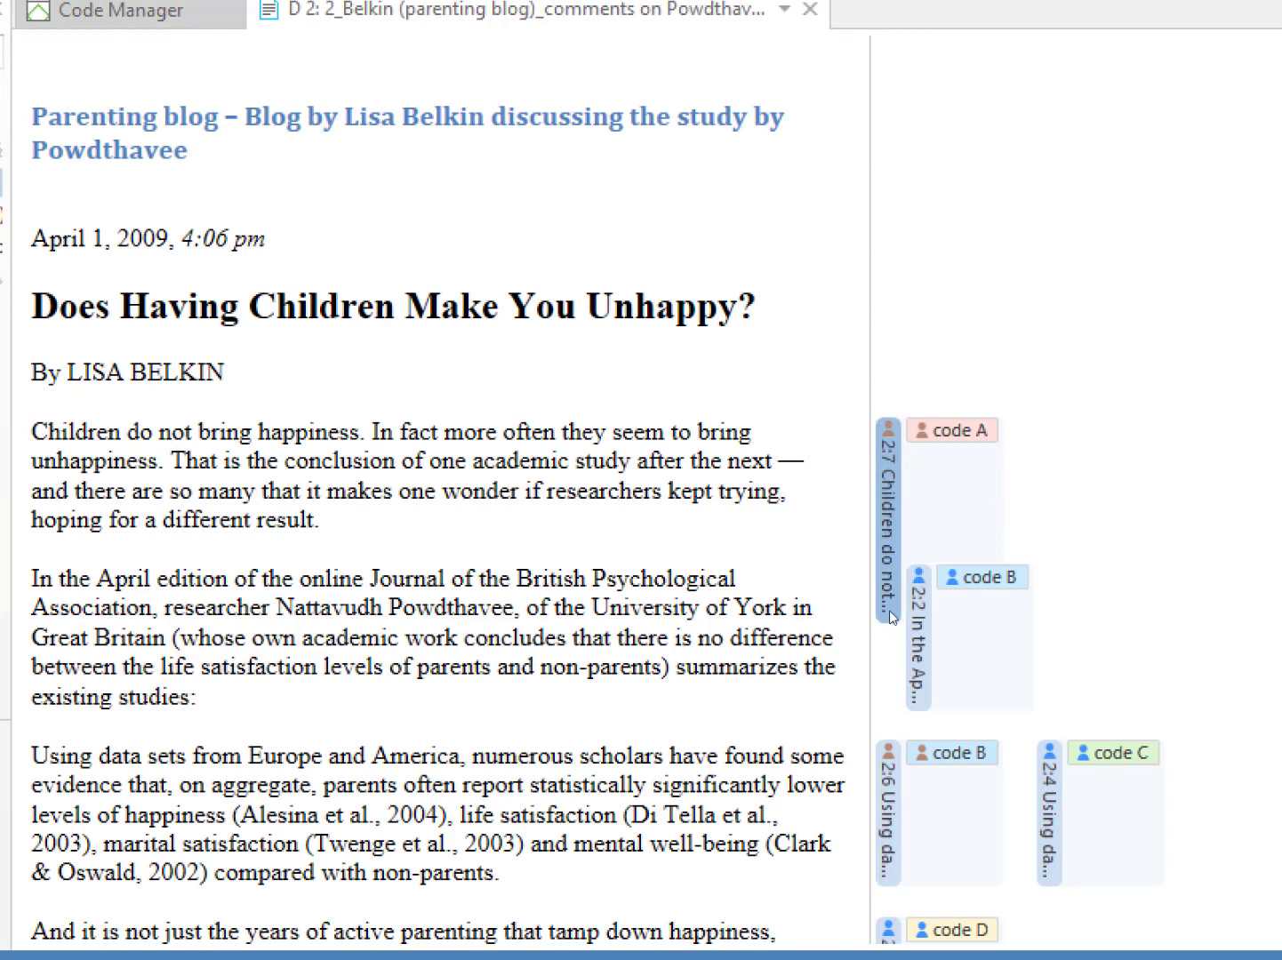
mouse_move(927, 433)
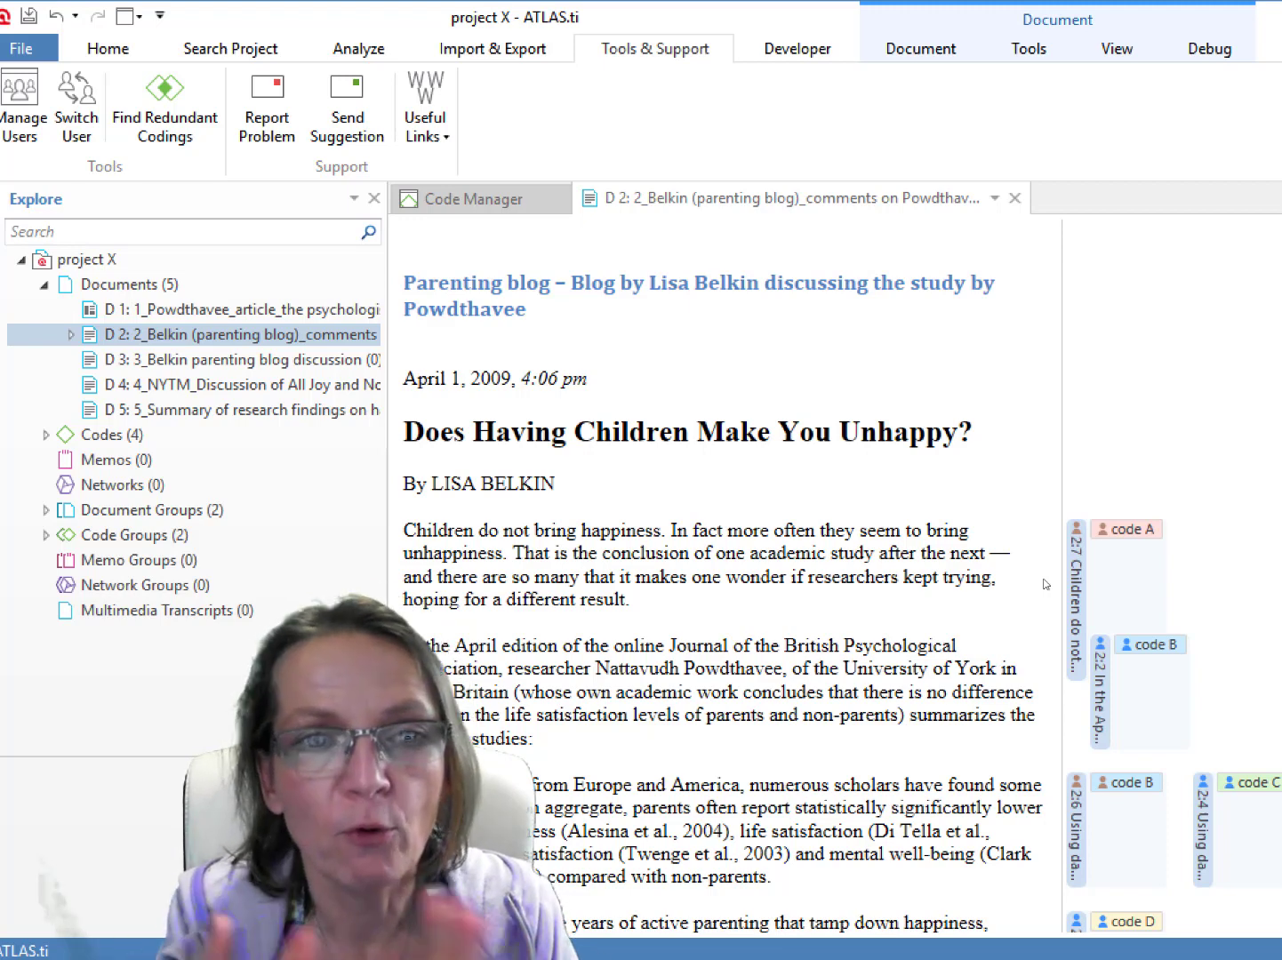
- Save project X and export it as a project bundle to the 1_ Project X Team folder, adding "5 pm" after the date in the file name
click(25, 49)
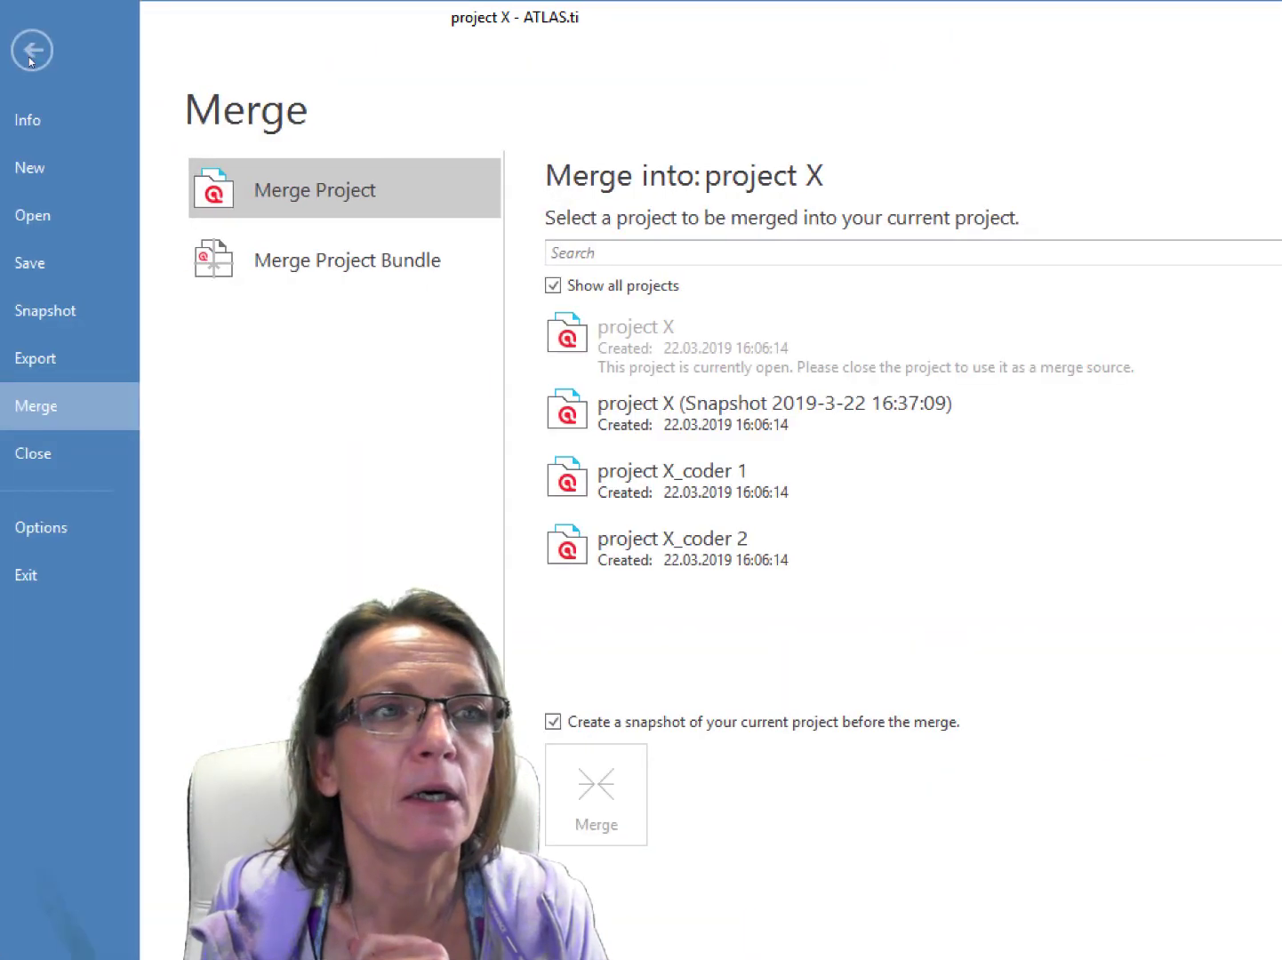
click(27, 262)
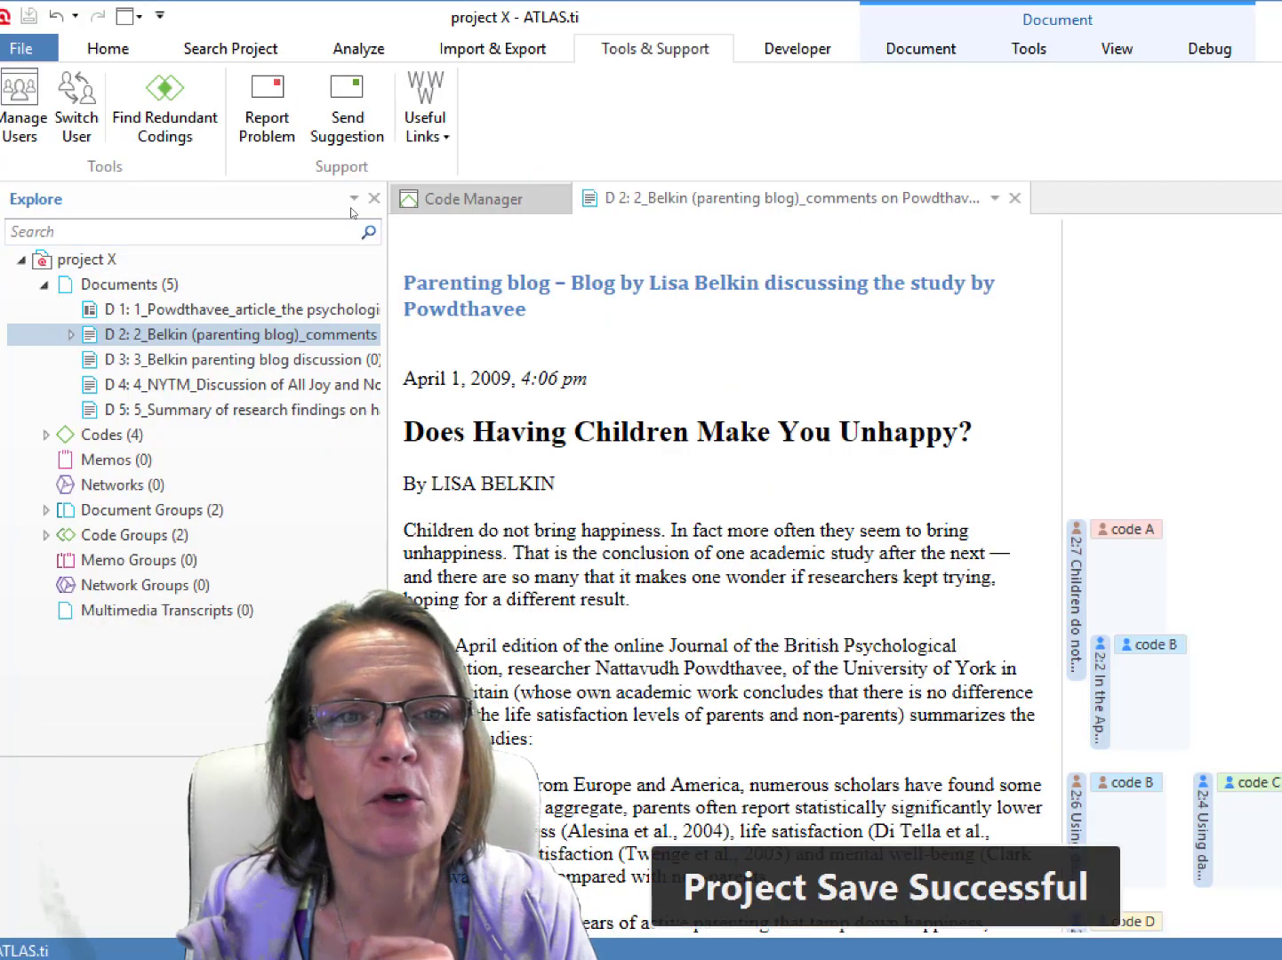
click(21, 50)
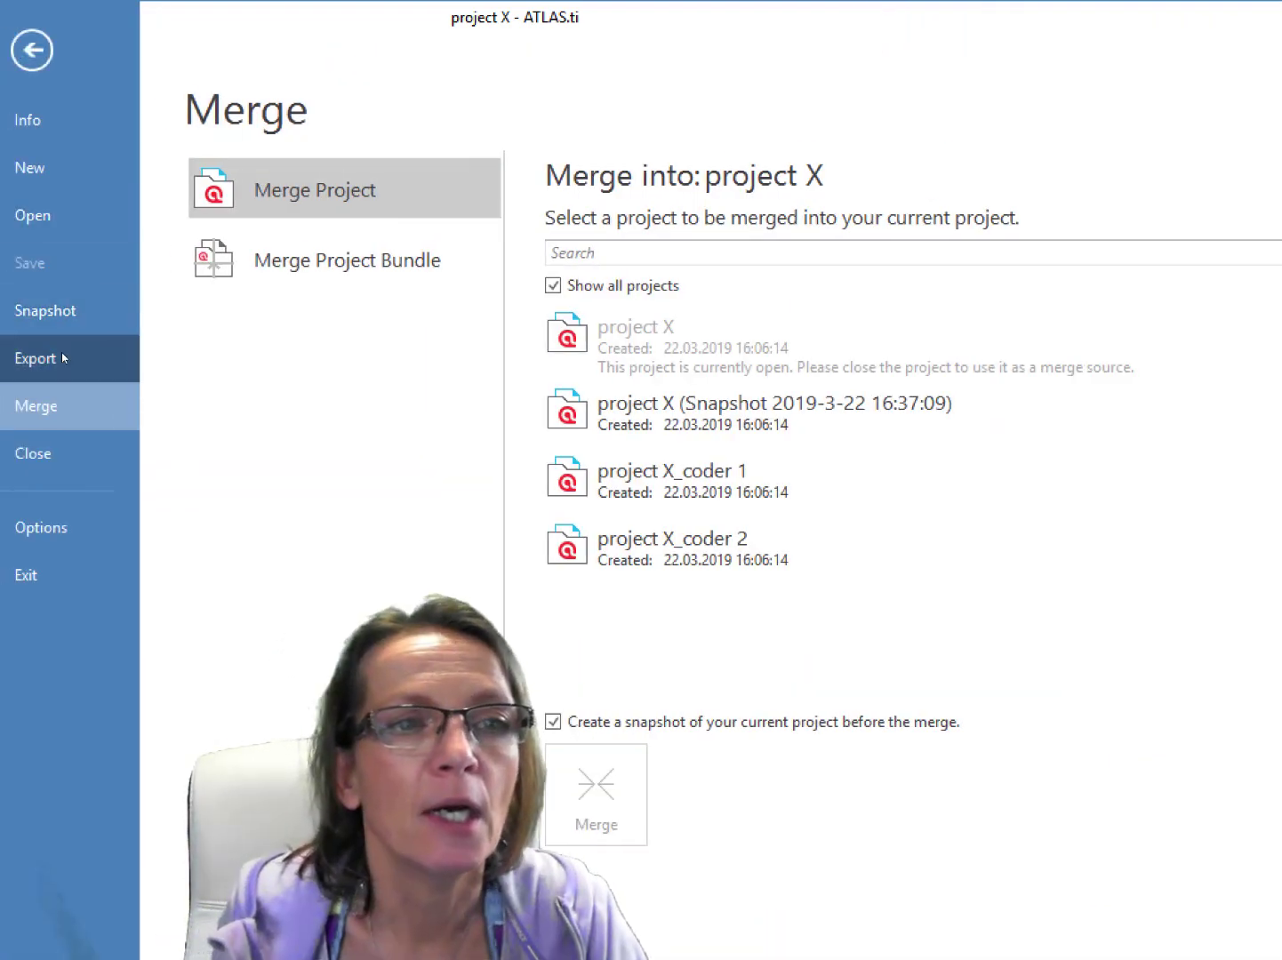
click(62, 358)
click(252, 222)
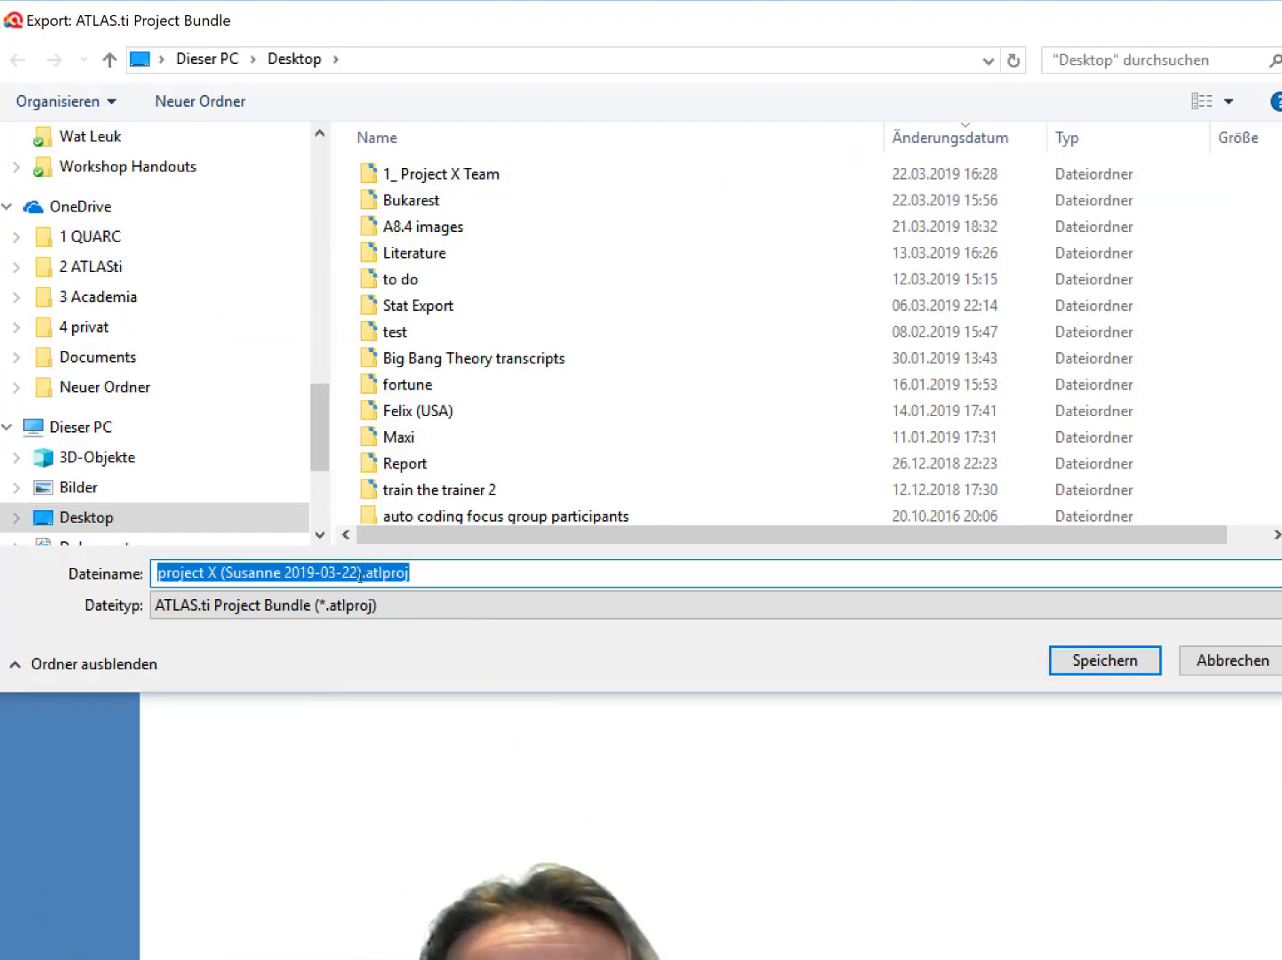
click(359, 573)
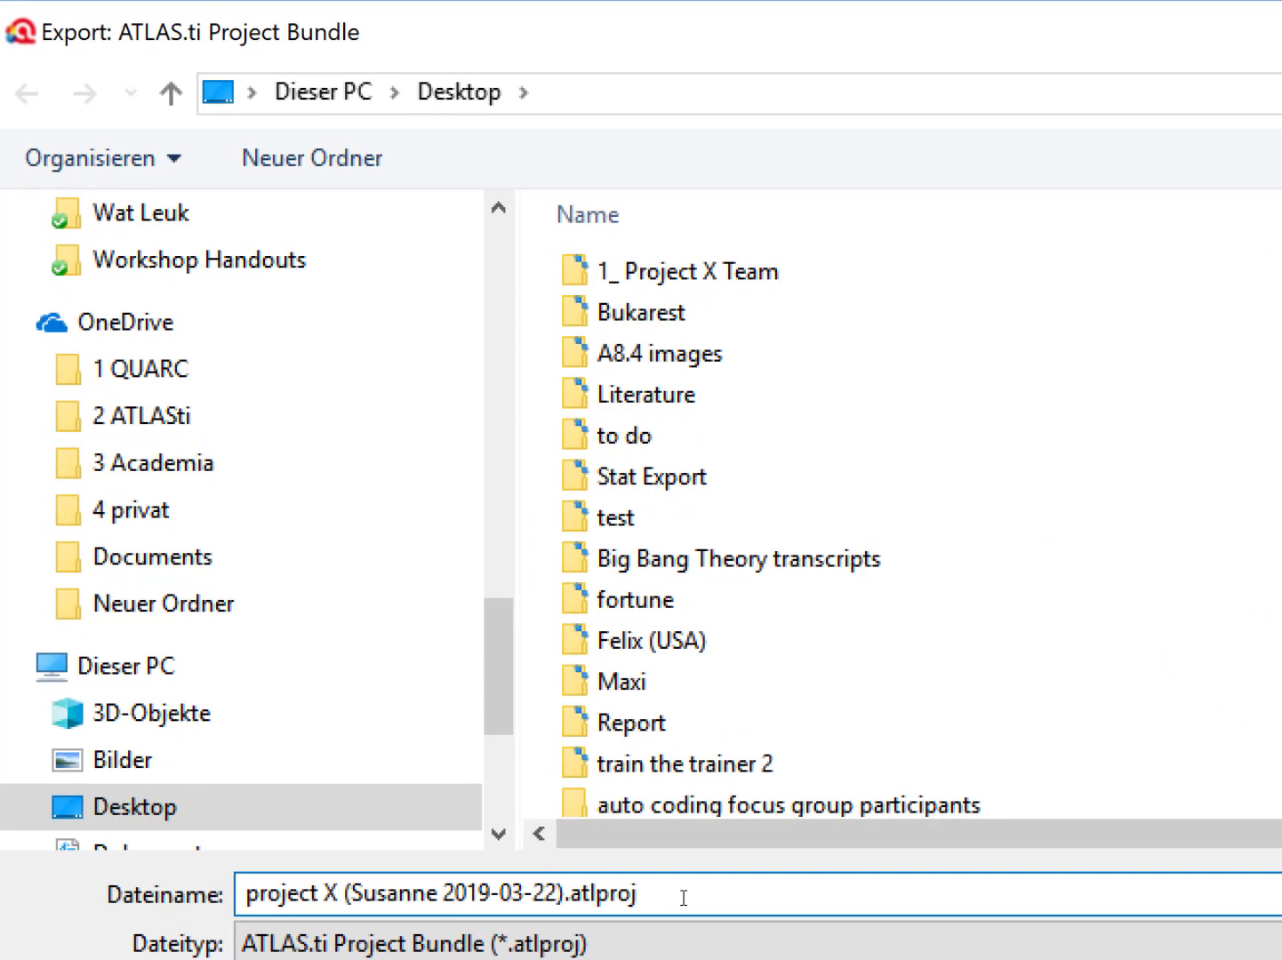
text(5 pm)
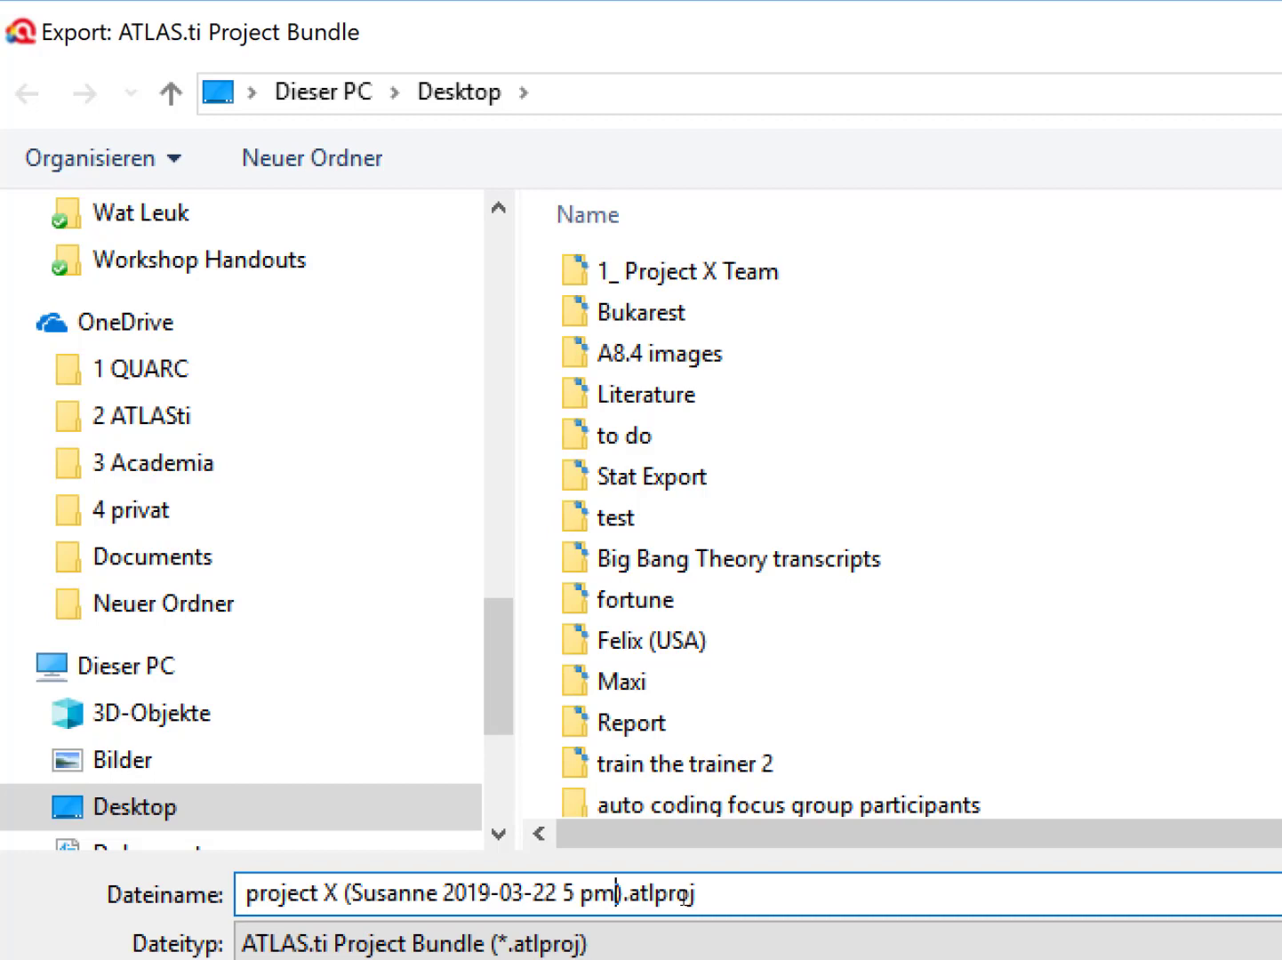
double_click(718, 272)
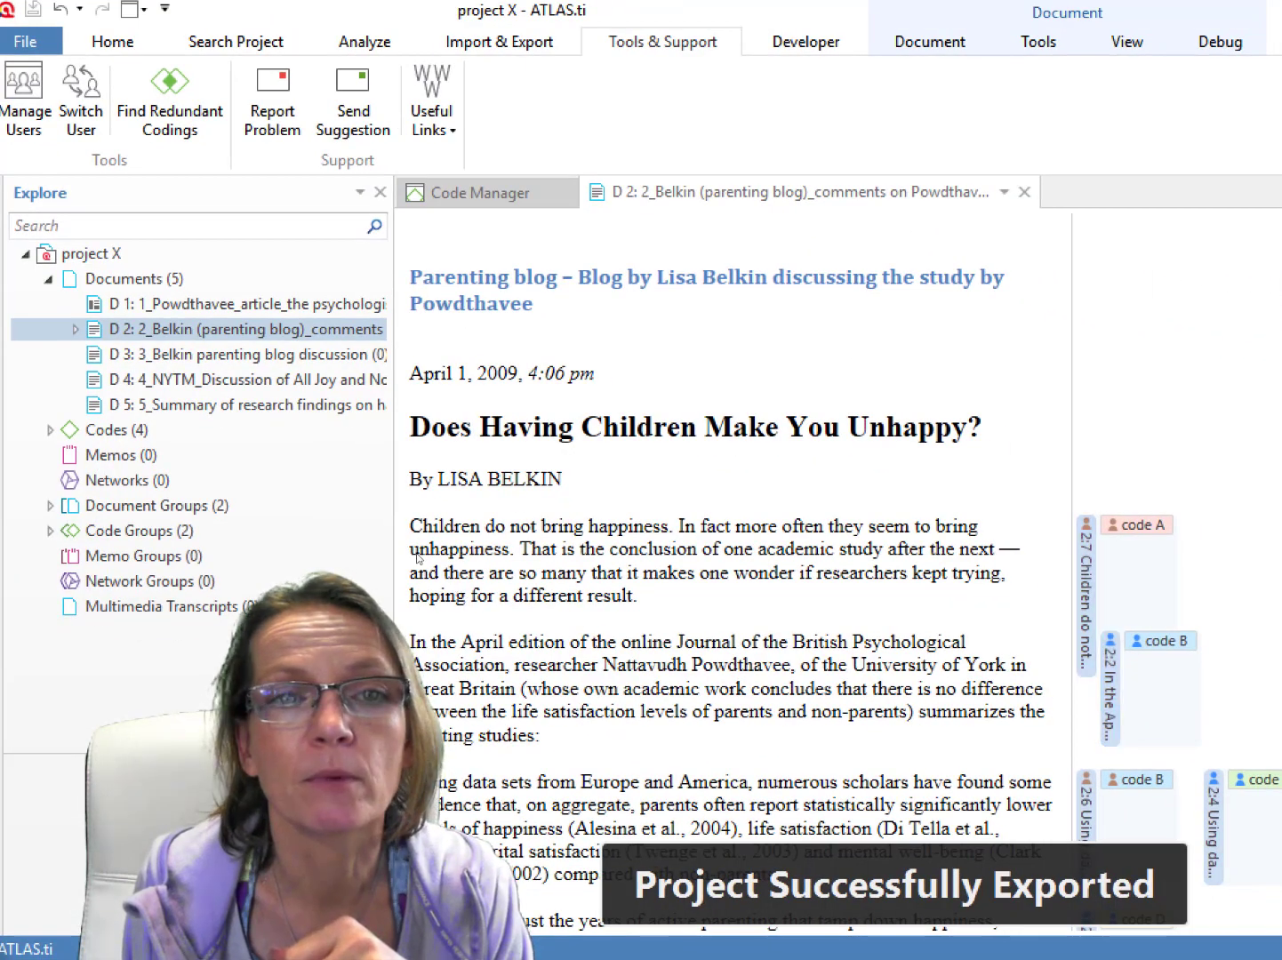
- Open the project management options for project X
click(35, 50)
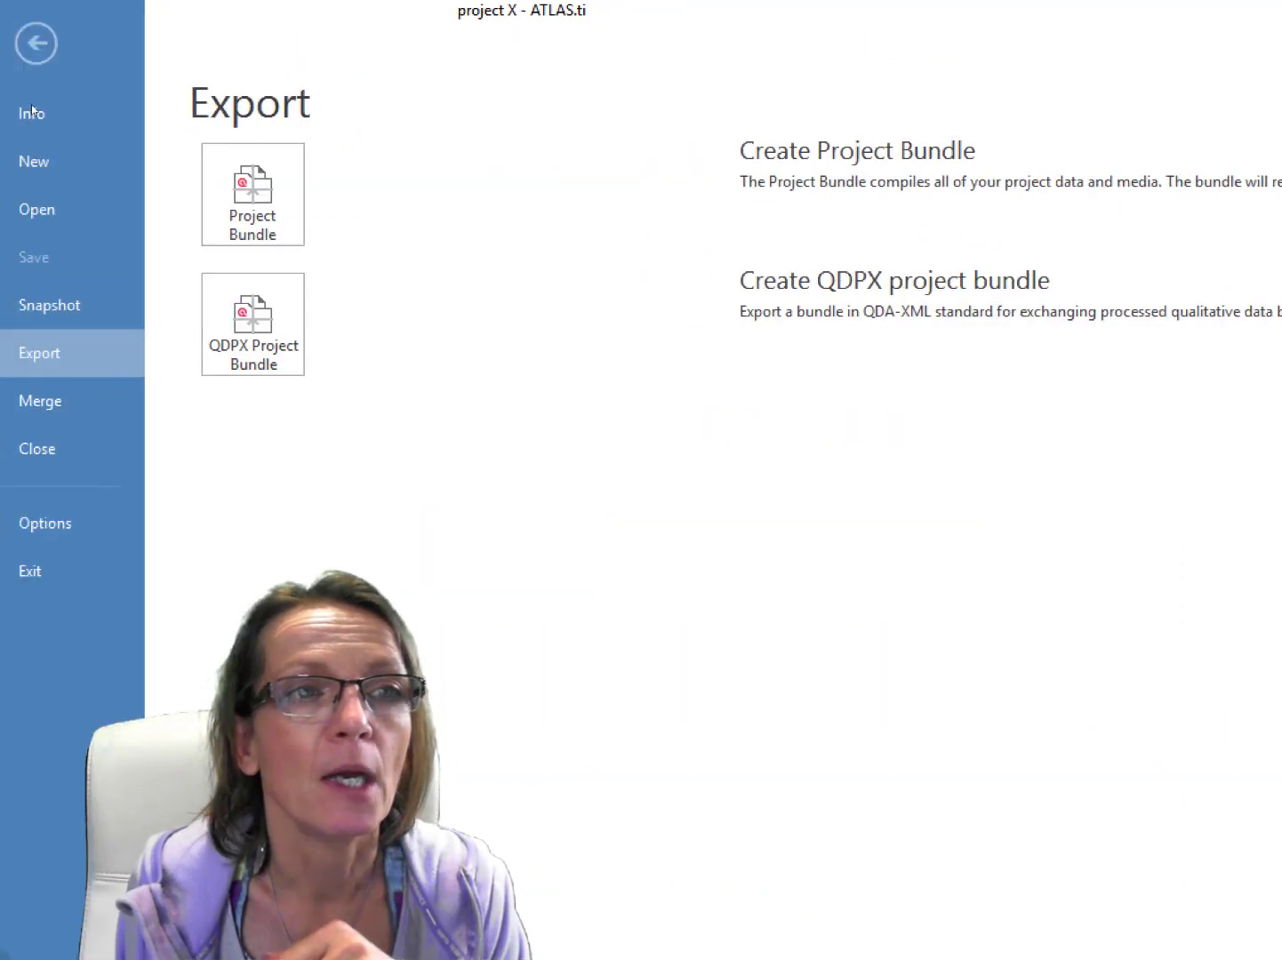